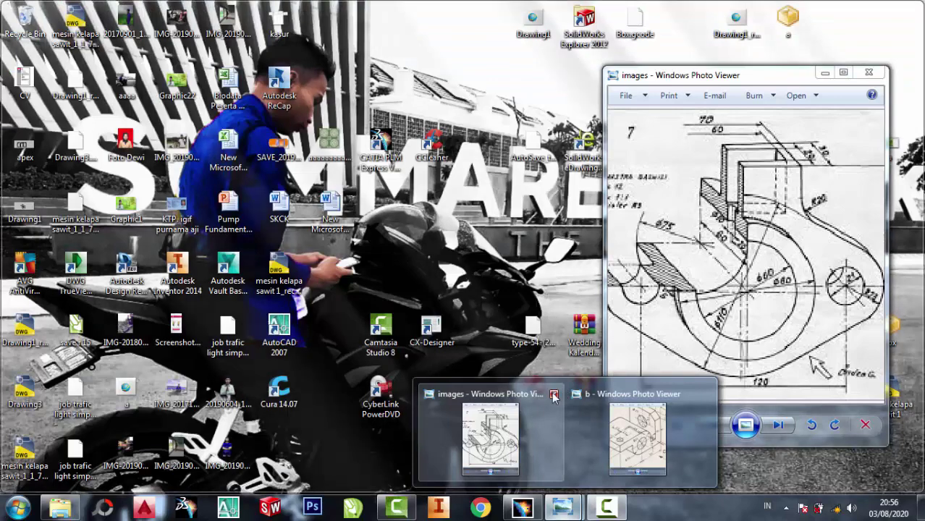
# Look over the bracket reference drawing, then return to the CATIA workspace.
pyautogui.click(554, 394)
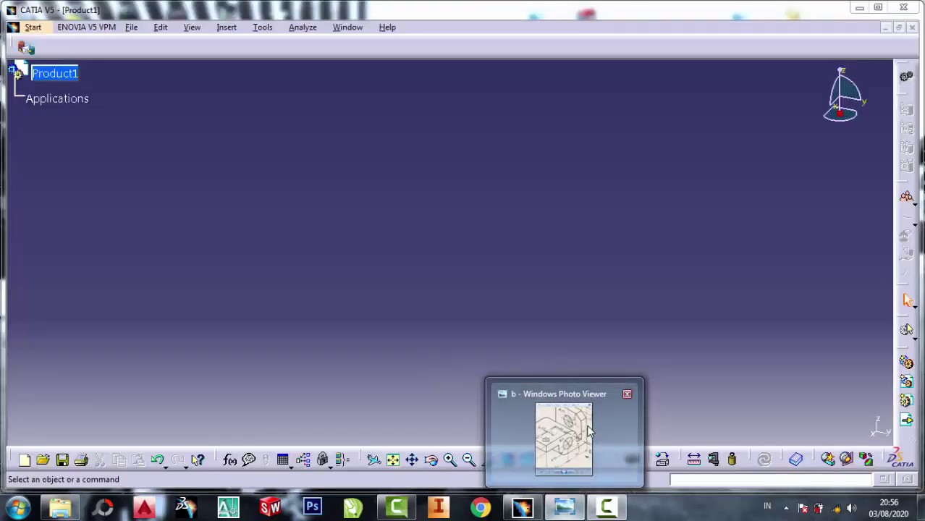
pyautogui.click(564, 434)
pyautogui.scroll(-3, 697, 249)
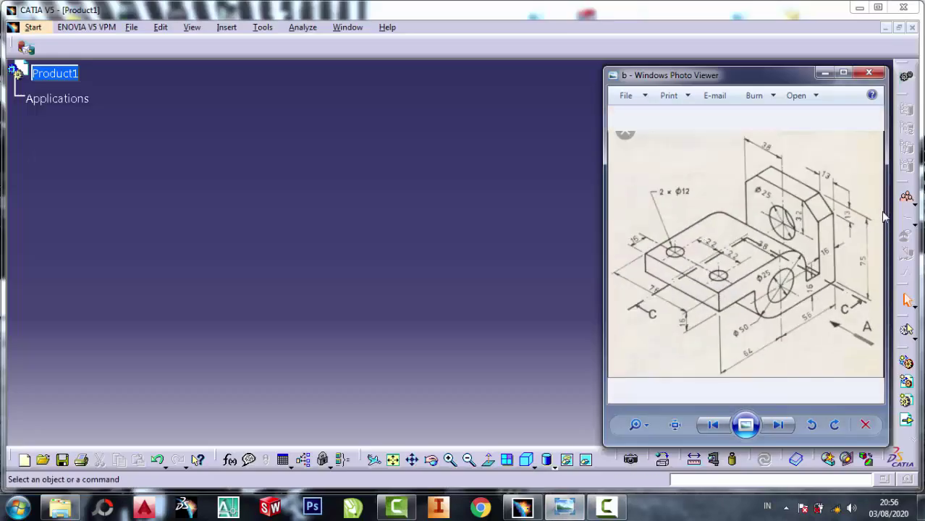
pyautogui.click(246, 125)
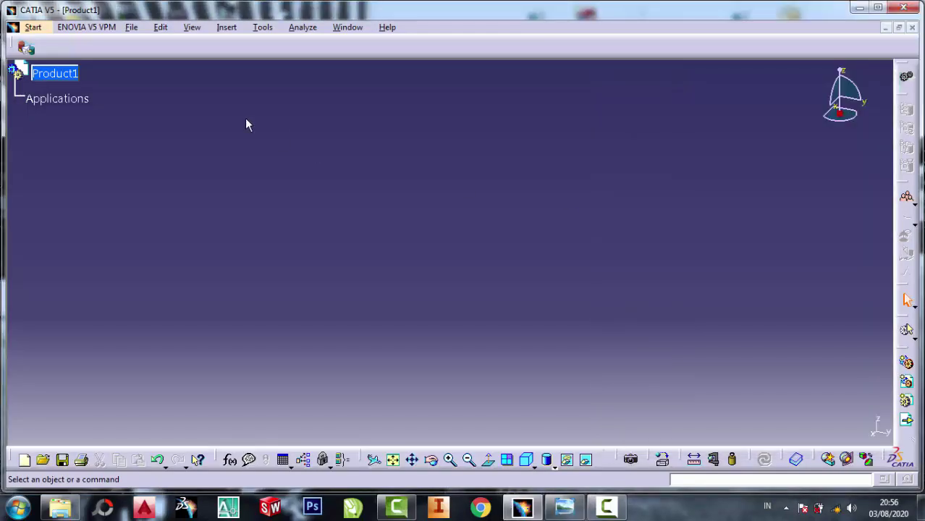
# Create a new Part Design part and open a sketch on the xy plane.
pyautogui.click(33, 27)
pyautogui.moveTo(72, 60)
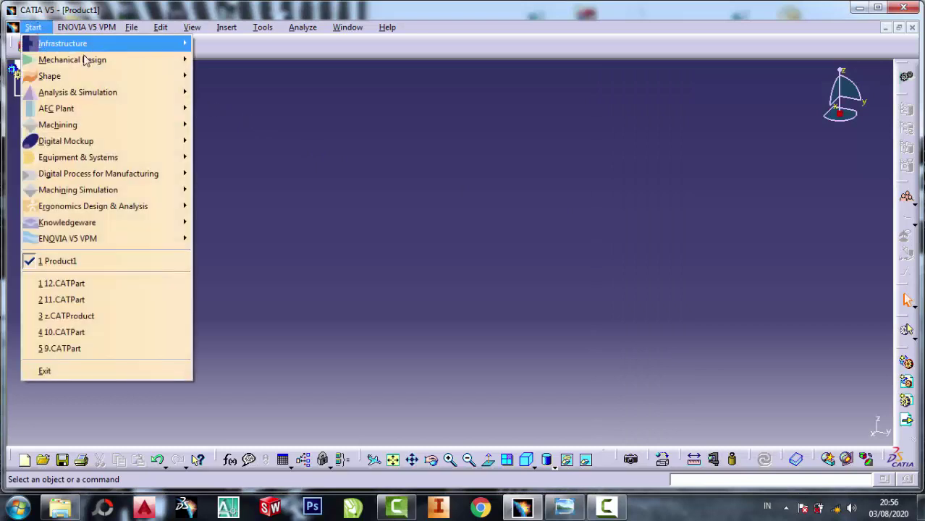
pyautogui.click(294, 62)
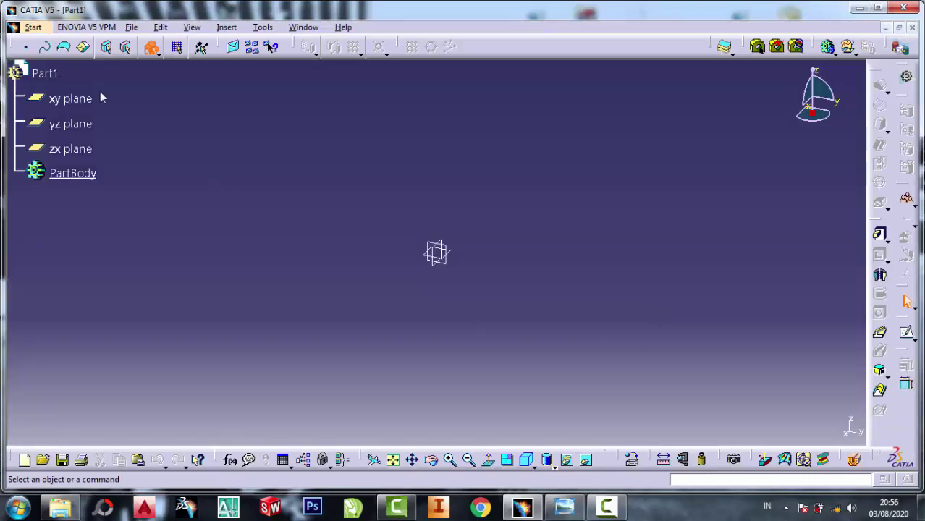
pyautogui.click(65, 102)
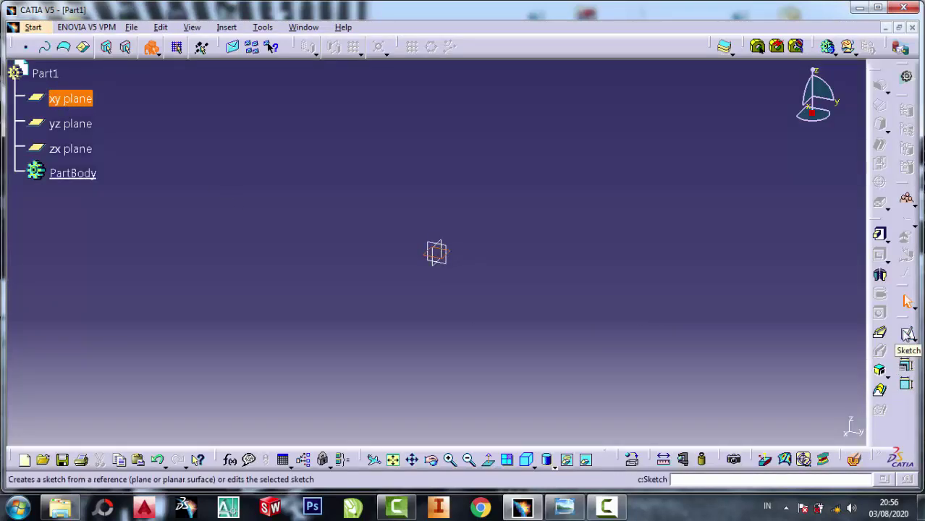
pyautogui.click(907, 333)
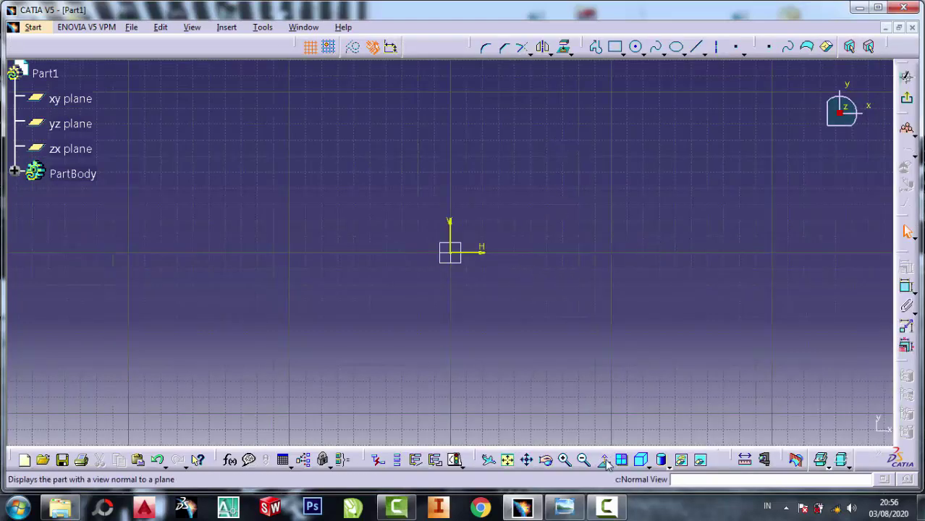
pyautogui.click(564, 506)
pyautogui.scroll(1, 727, 244)
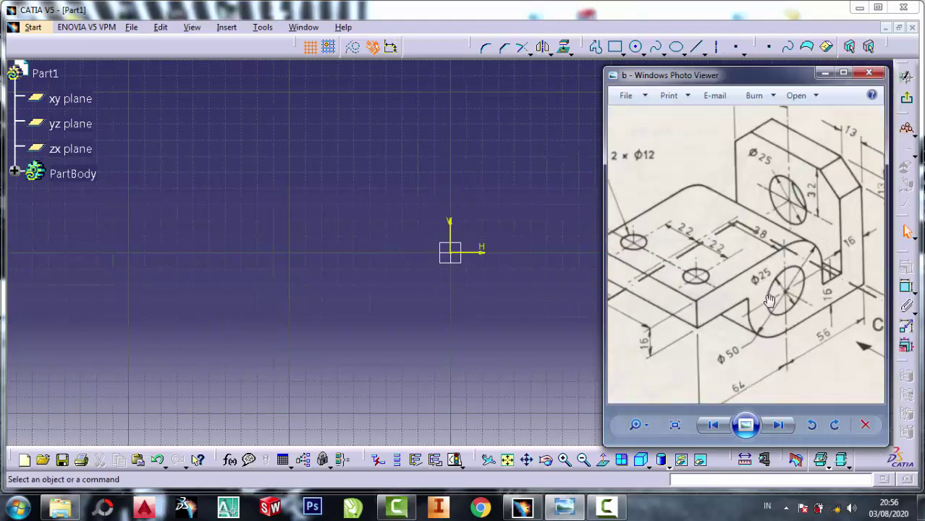
pyautogui.scroll(-1, 727, 243)
pyautogui.scroll(2, 811, 293)
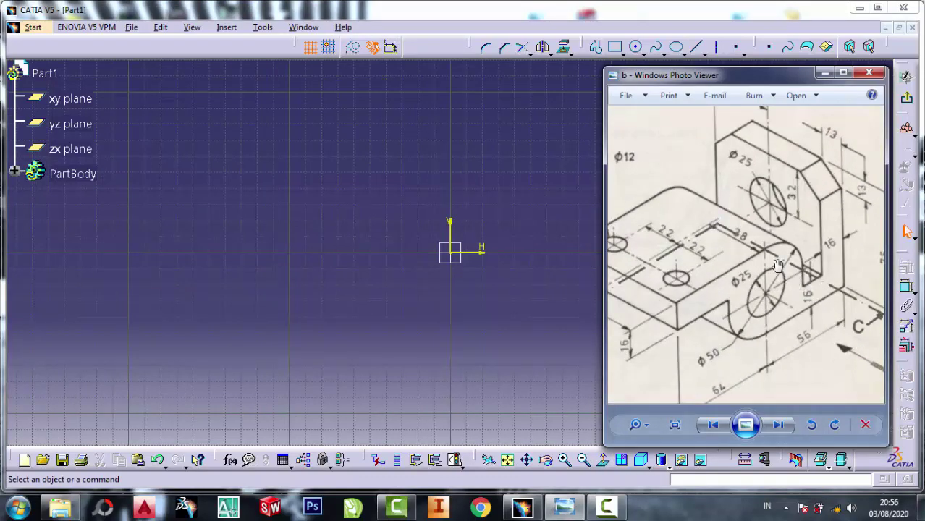
pyautogui.scroll(-2, 743, 228)
pyautogui.scroll(1, 794, 309)
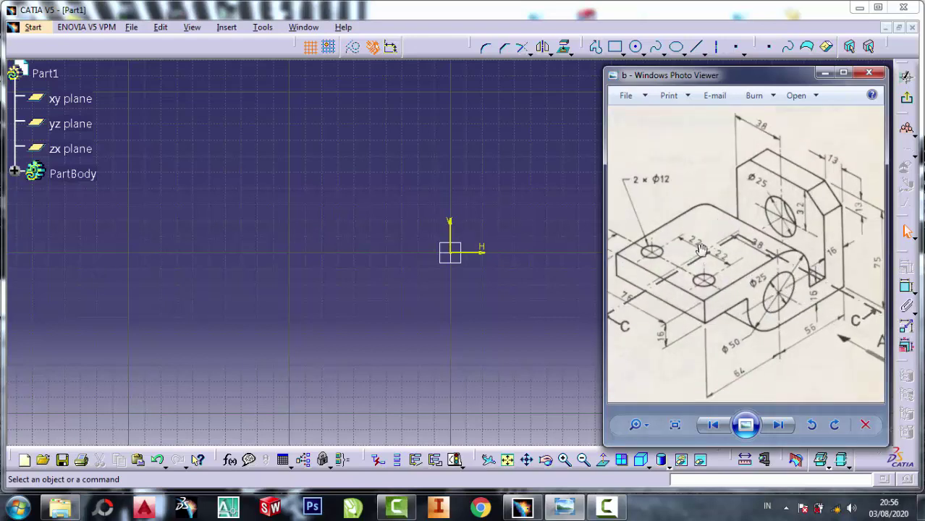
pyautogui.scroll(1, 701, 249)
pyautogui.scroll(1, 724, 267)
pyautogui.scroll(2, 829, 306)
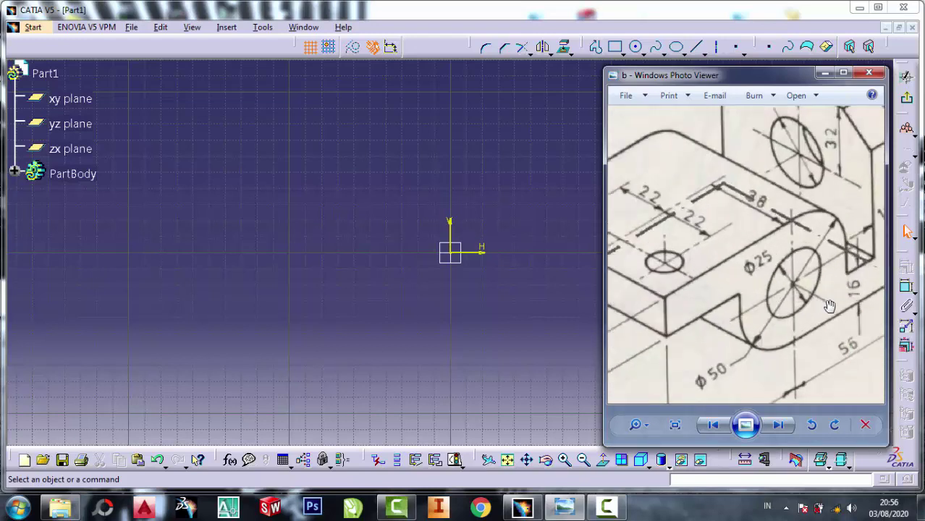
pyautogui.scroll(1, 829, 306)
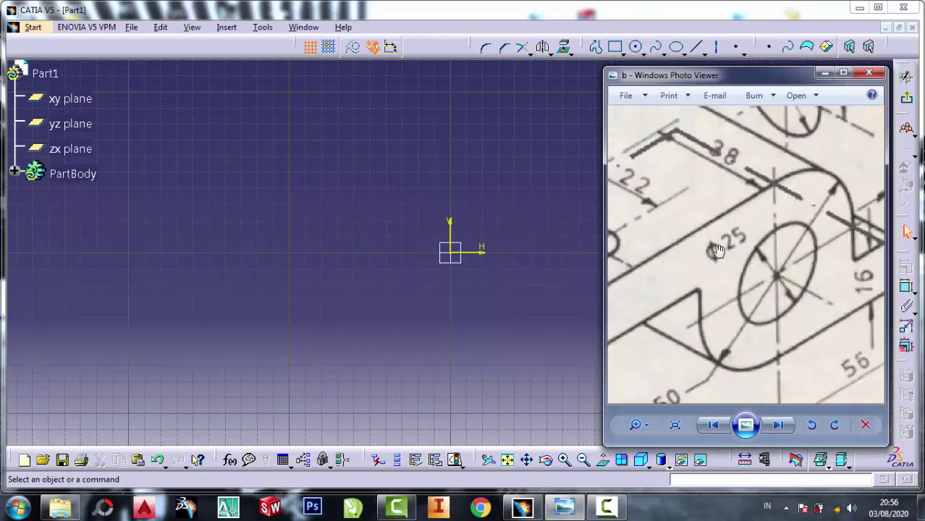
pyautogui.scroll(-1, 708, 222)
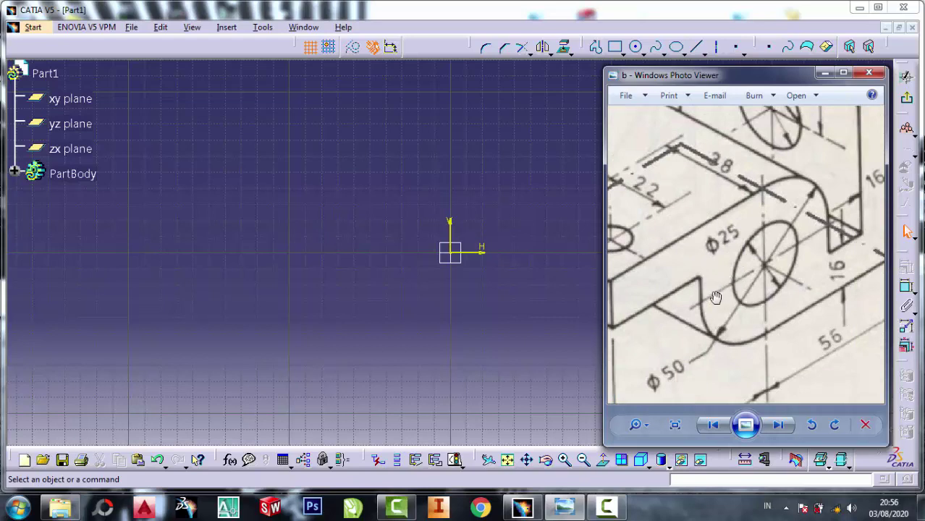
pyautogui.click(497, 99)
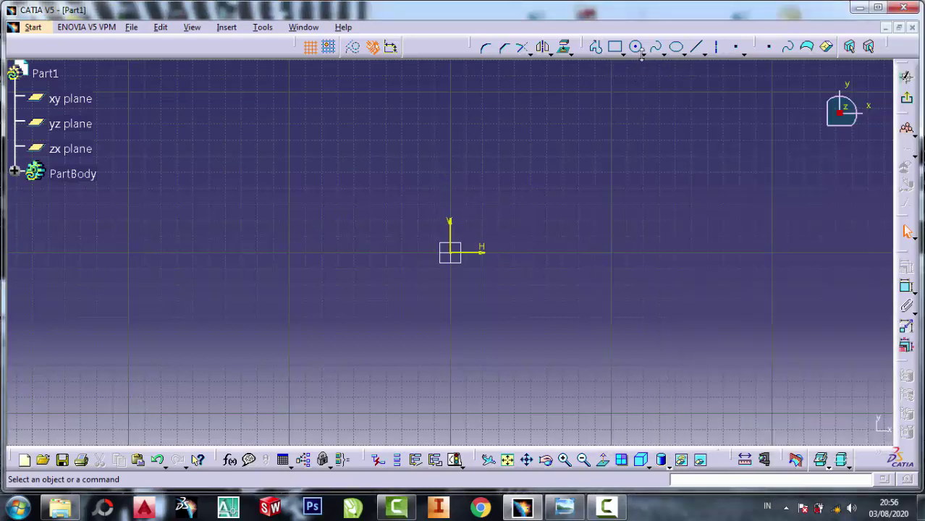
# Draw two concentric circles centred on the sketch origin.
pyautogui.click(634, 48)
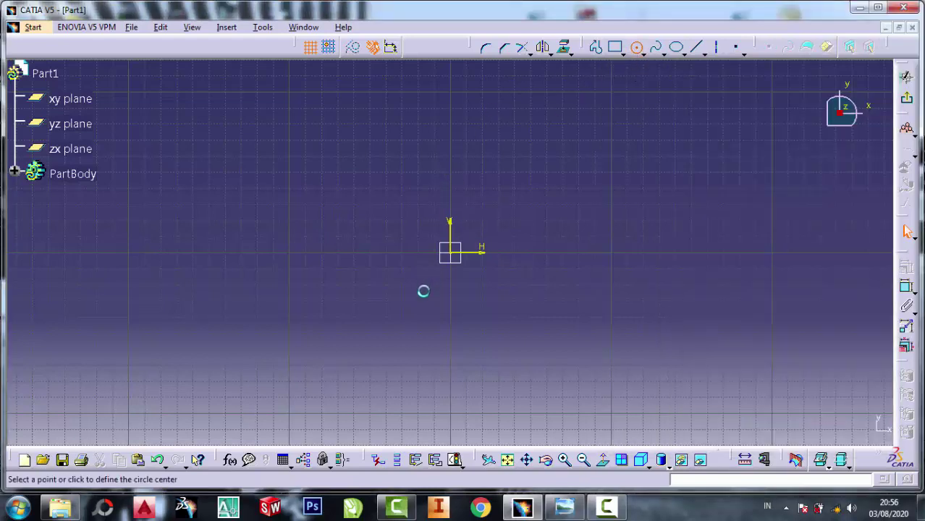
pyautogui.click(449, 251)
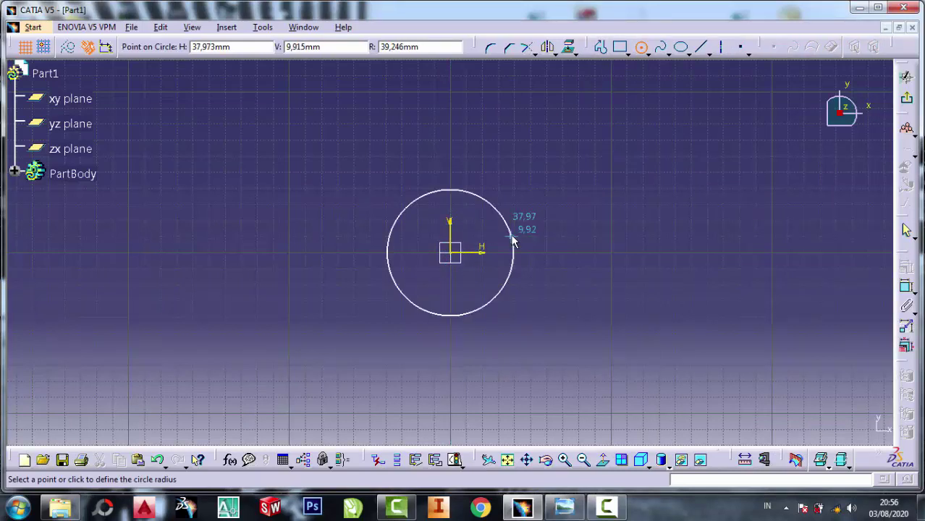
pyautogui.click(511, 236)
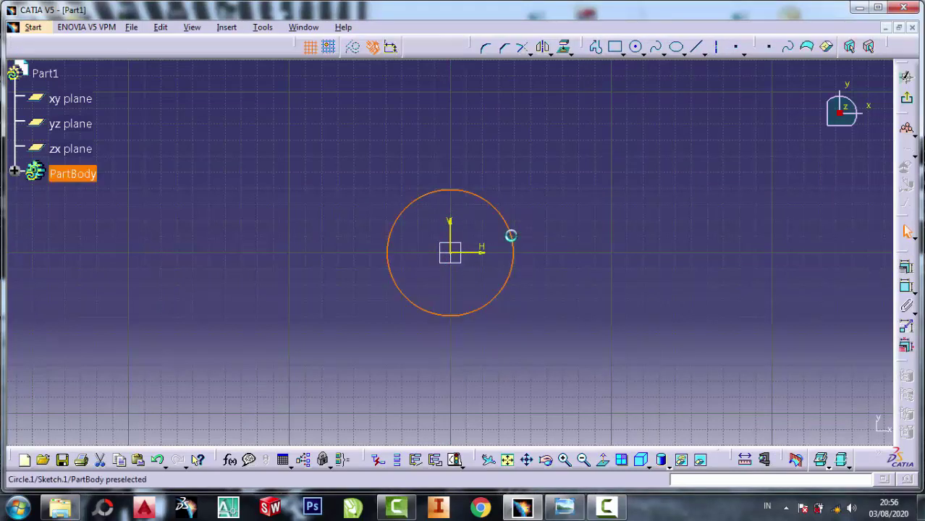
pyautogui.click(635, 47)
pyautogui.click(454, 254)
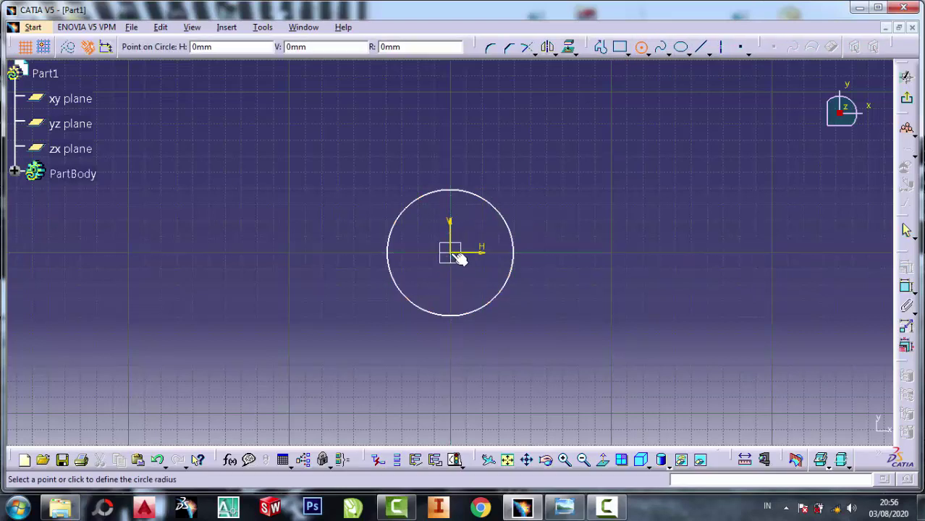
pyautogui.click(495, 245)
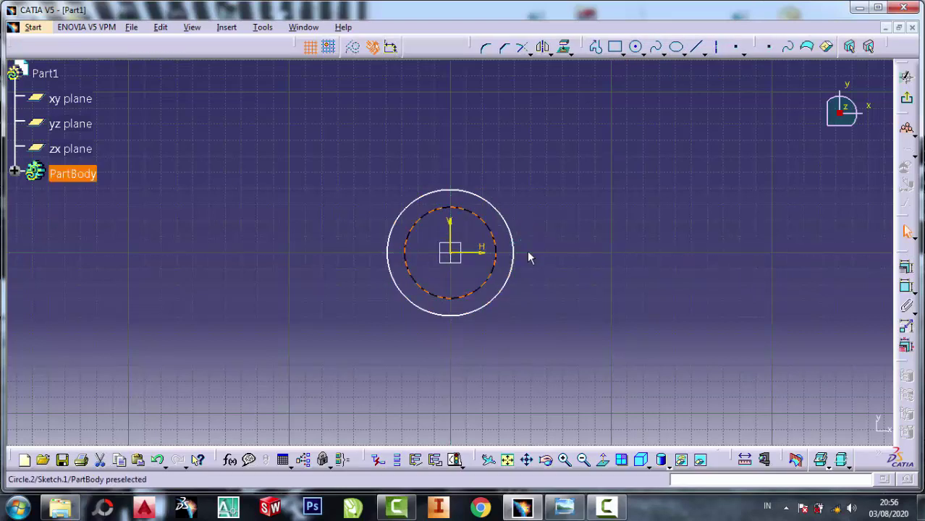
# Dimension the inner circle to a diameter of 25.
pyautogui.click(906, 267)
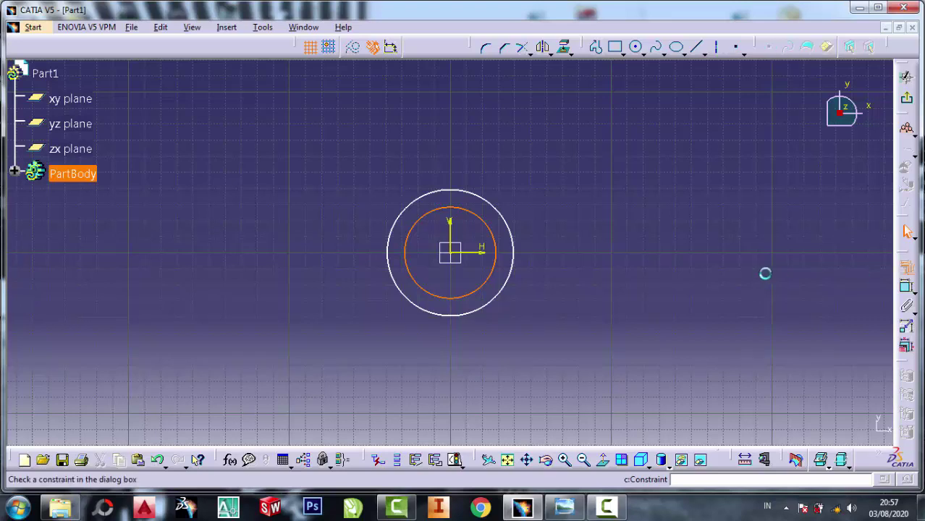
pyautogui.press('Escape')
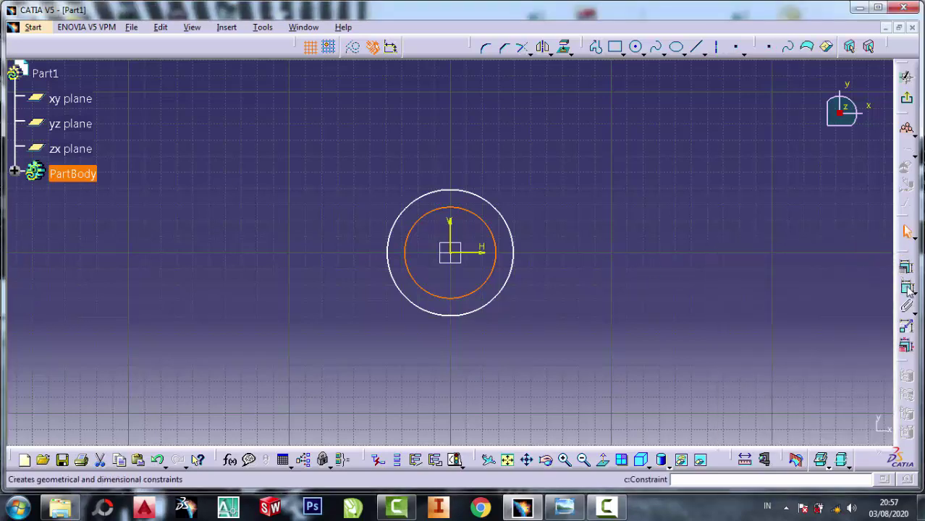
pyautogui.click(908, 287)
pyautogui.click(495, 253)
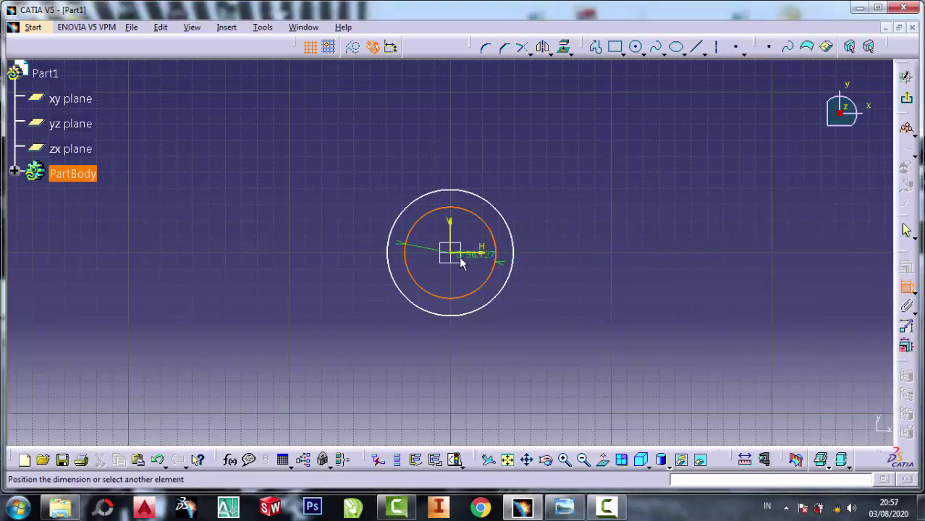
pyautogui.click(654, 255)
pyautogui.doubleClick(649, 252)
pyautogui.write('2')
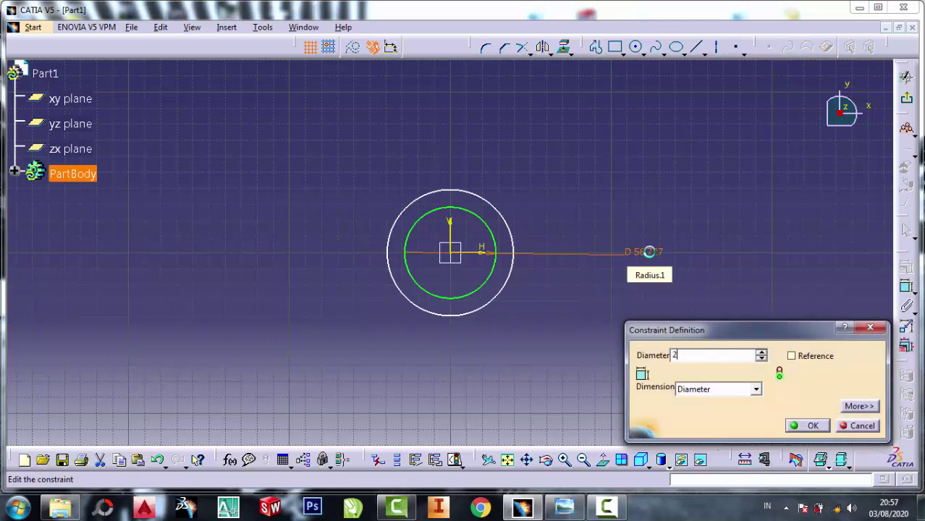
pyautogui.write('5')
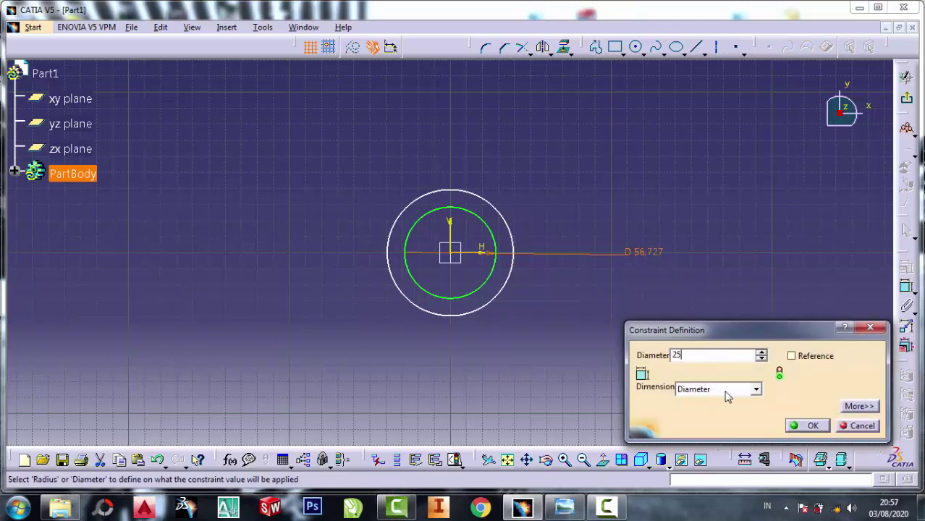
pyautogui.click(810, 426)
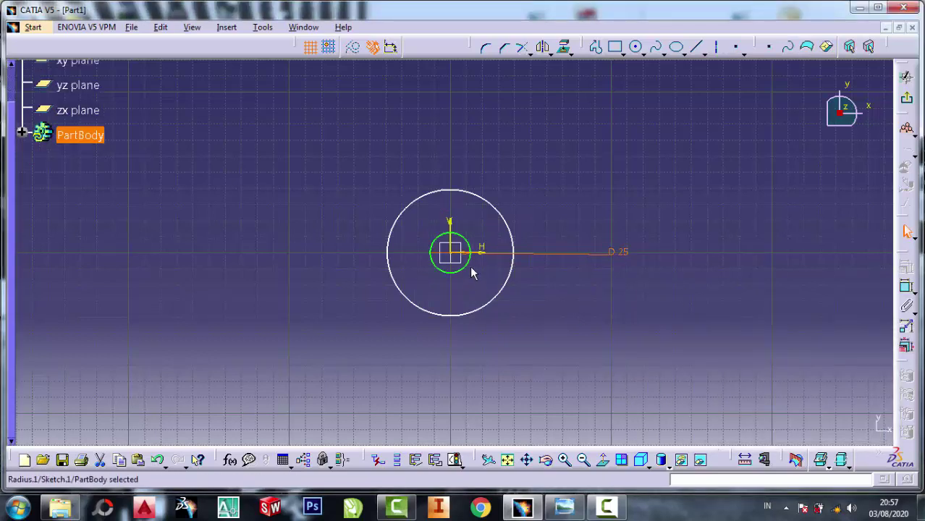
# Dimension the outer circle to a diameter of 50.
pyautogui.click(565, 460)
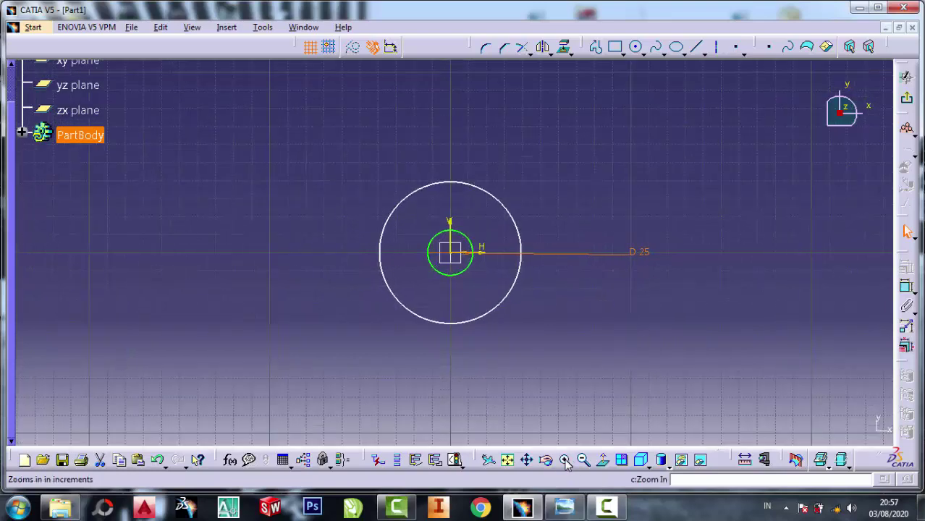
pyautogui.click(907, 293)
pyautogui.click(562, 314)
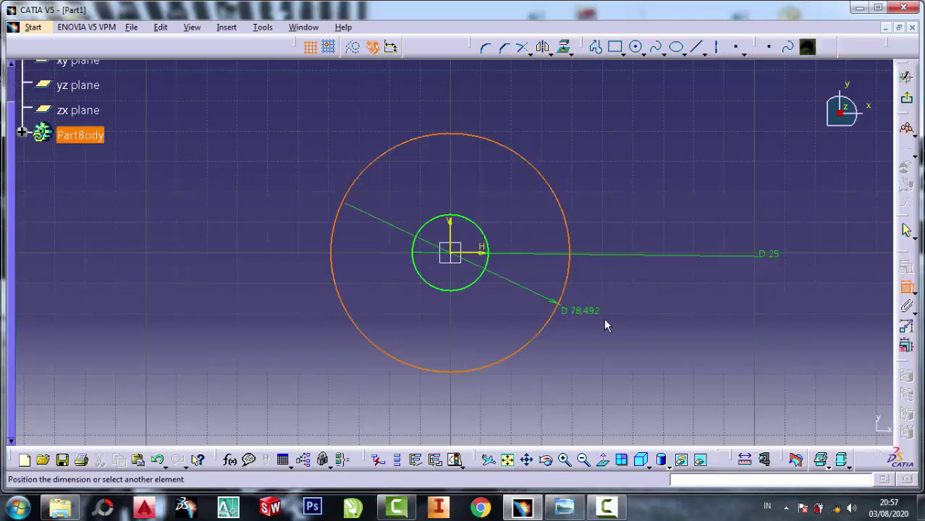
pyautogui.click(618, 327)
pyautogui.doubleClick(617, 319)
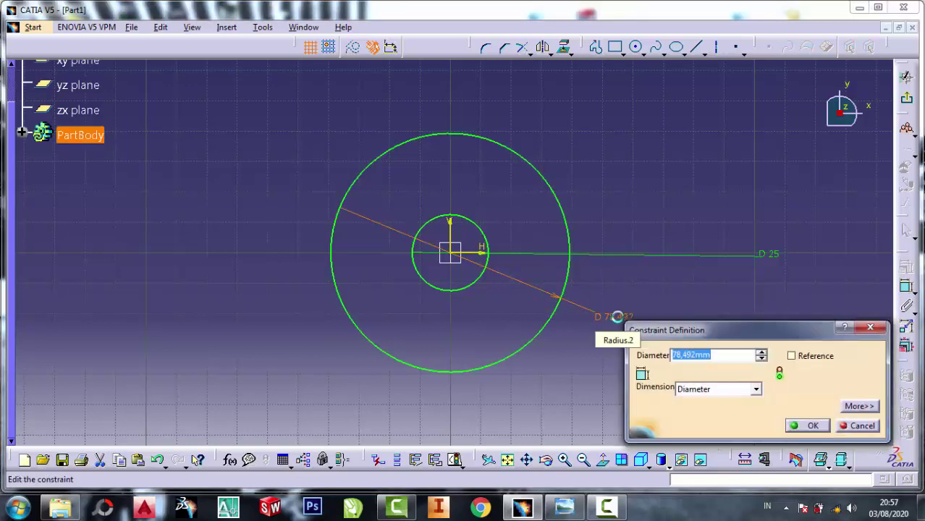
pyautogui.write('50')
pyautogui.click(812, 425)
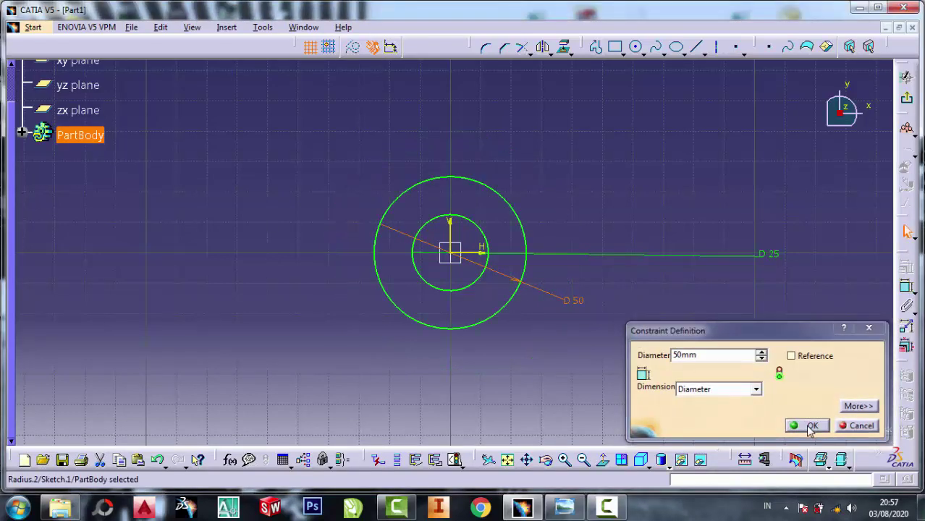
pyautogui.click(565, 506)
# Zoom around the reference drawing's base, Ø50 boss and 64 length dimension.
pyautogui.scroll(-2, 583, 460)
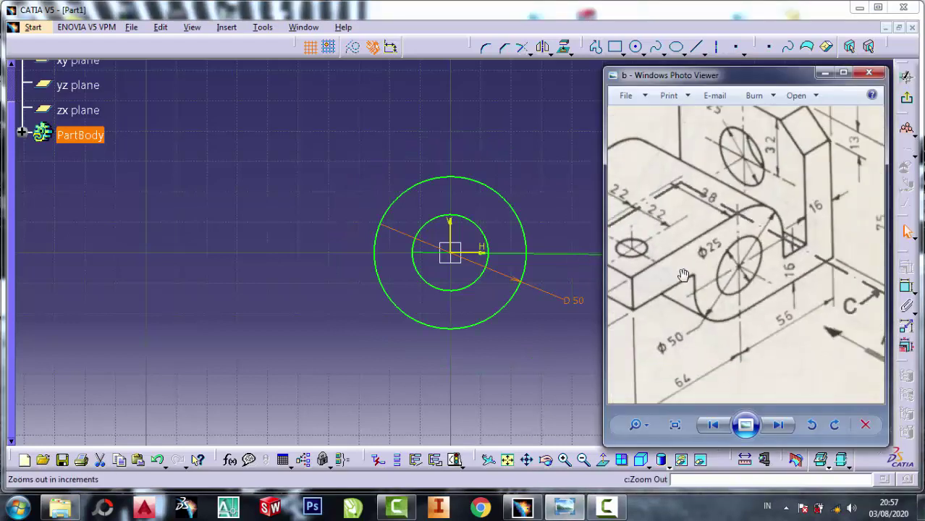
pyautogui.scroll(-1, 762, 284)
pyautogui.scroll(1, 786, 298)
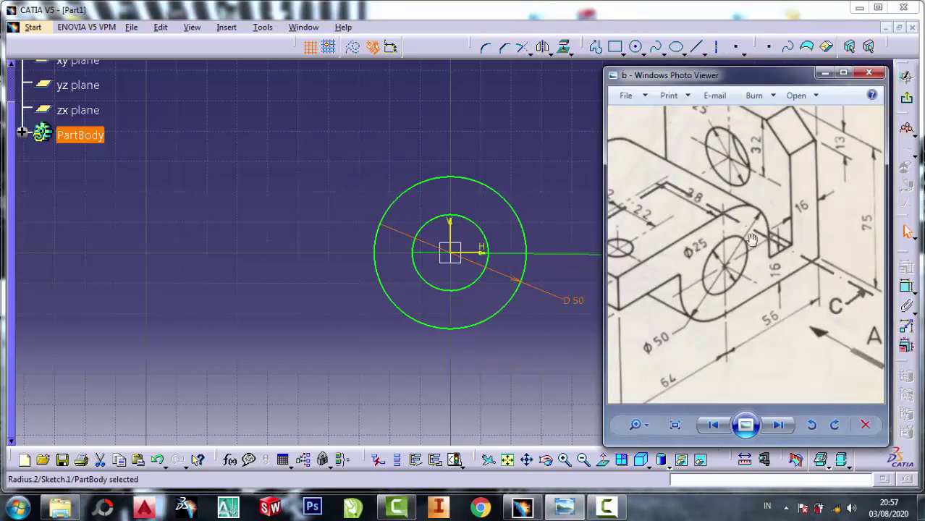
pyautogui.scroll(-1, 733, 221)
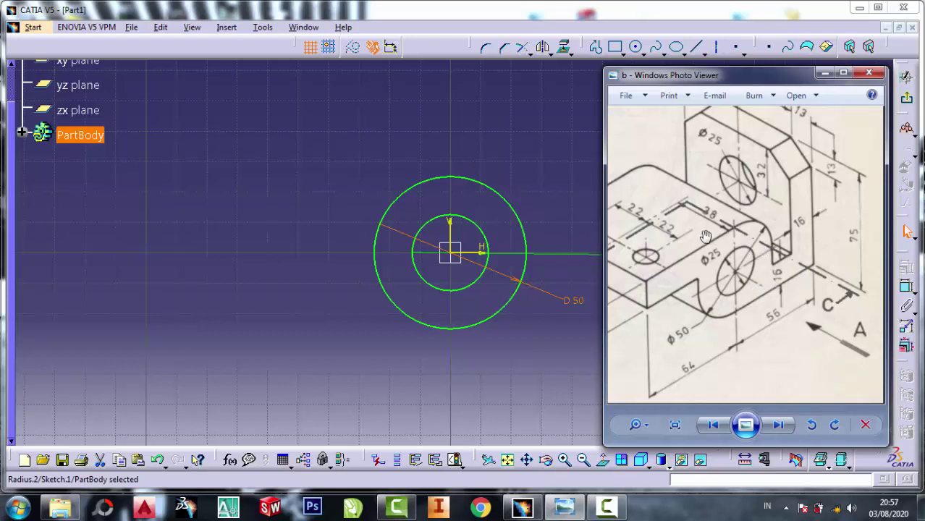
pyautogui.scroll(-1, 746, 251)
pyautogui.scroll(1, 658, 297)
pyautogui.scroll(1, 654, 305)
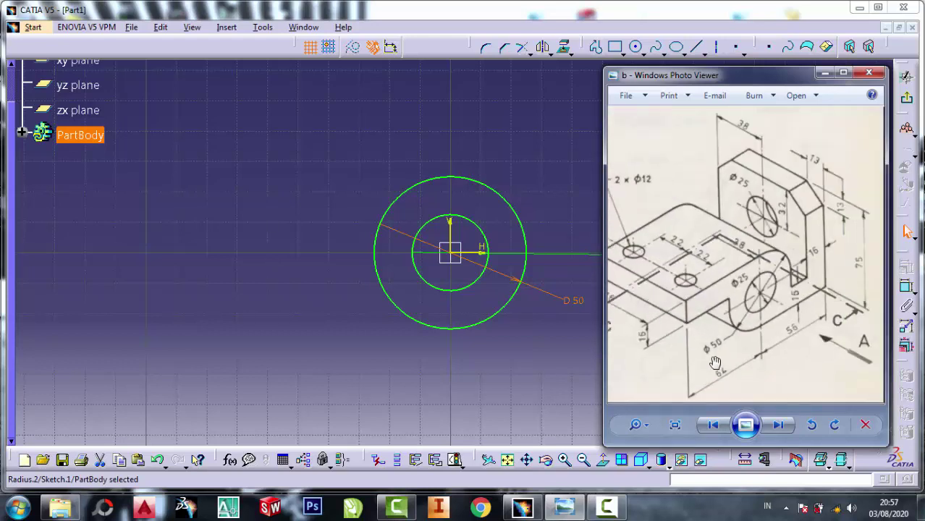
pyautogui.scroll(1, 722, 386)
pyautogui.scroll(1, 713, 391)
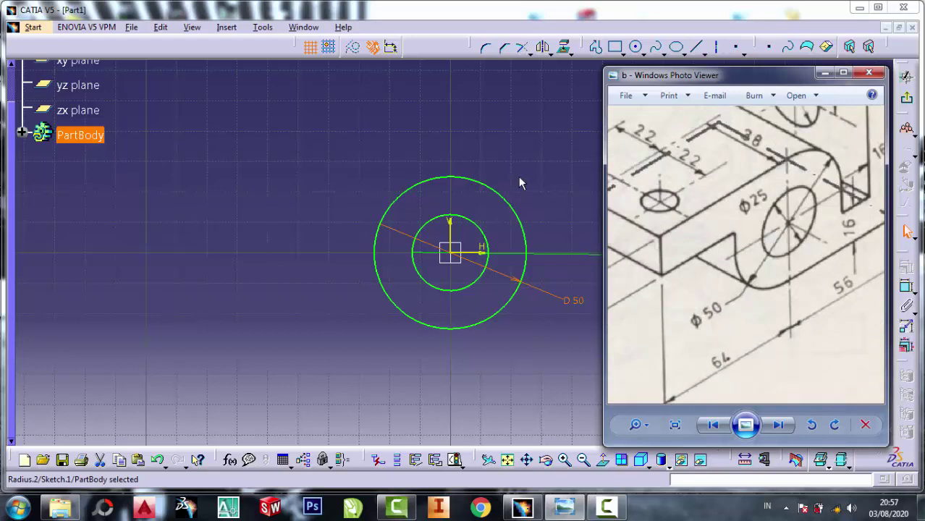
# Draw a three-line profile from the Ø50 circle's top, left, down and back to the circle.
pyautogui.click(506, 160)
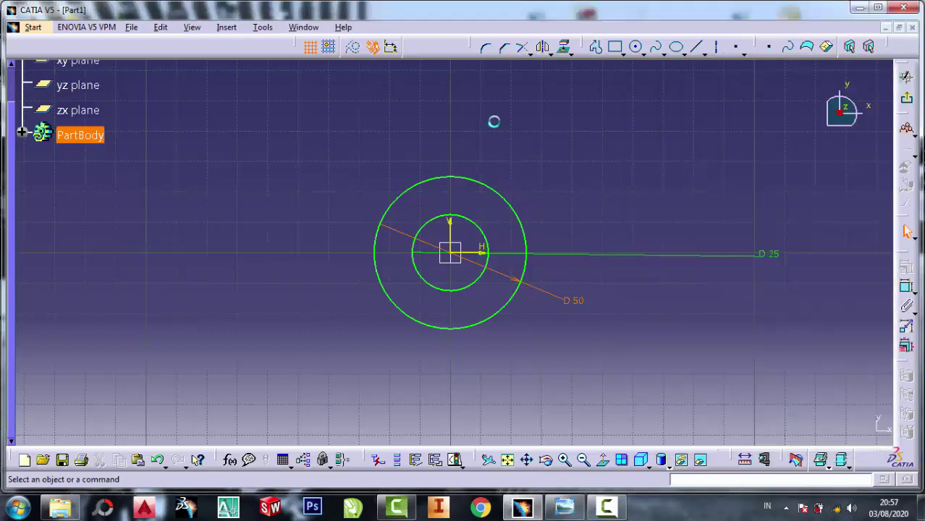
pyautogui.click(596, 47)
pyautogui.click(450, 176)
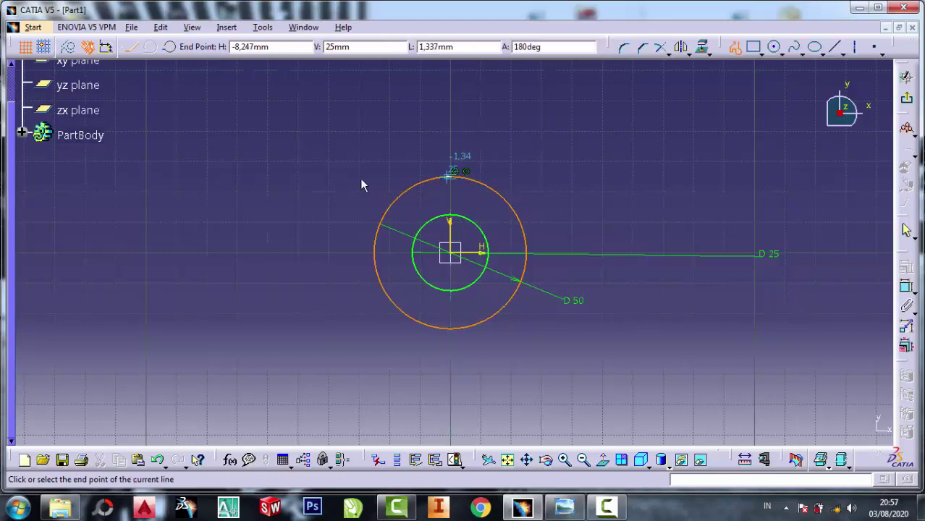
pyautogui.click(262, 177)
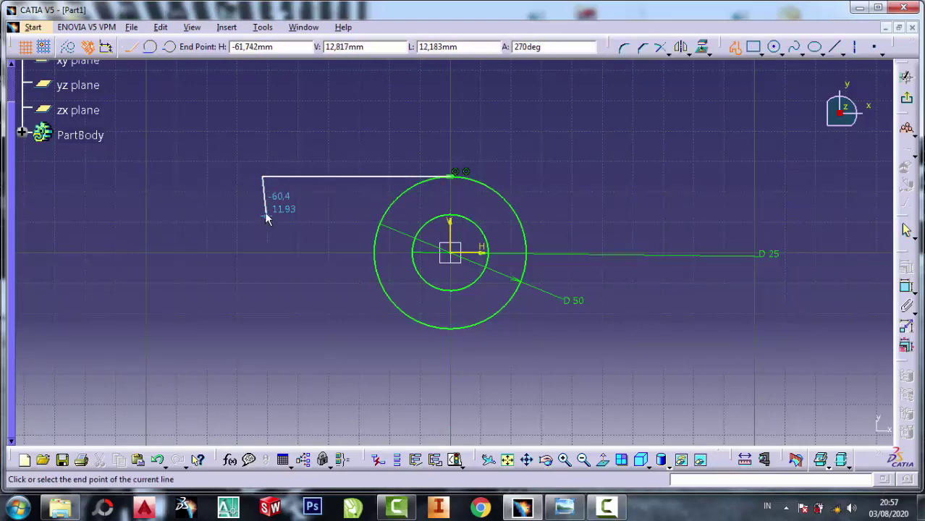
pyautogui.click(262, 211)
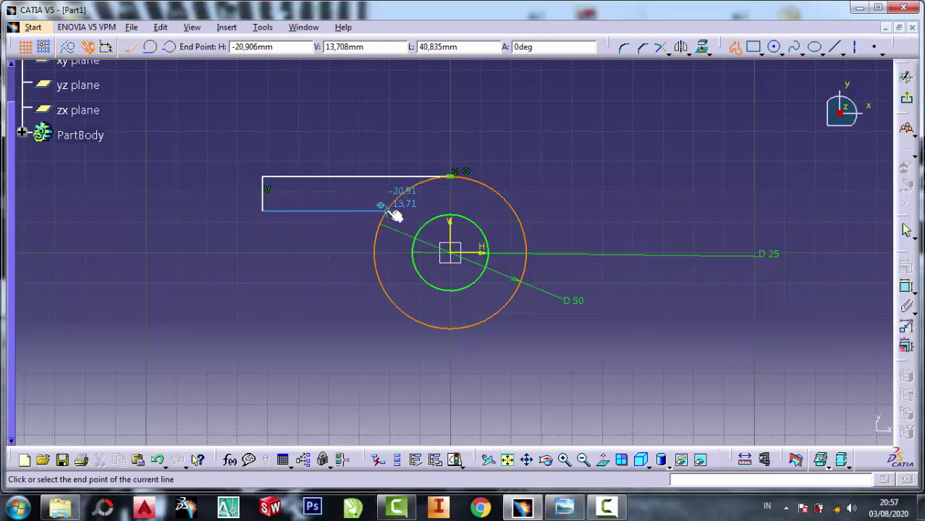
pyautogui.click(391, 207)
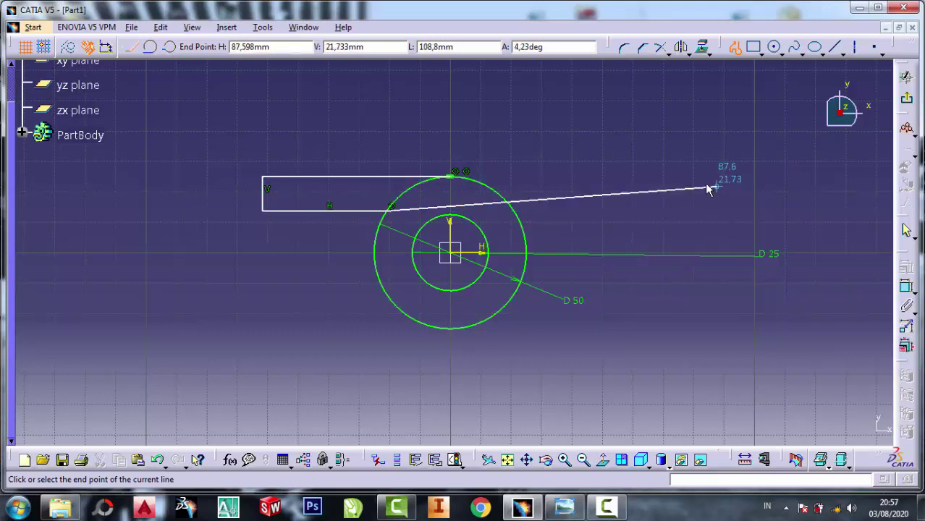
pyautogui.press('Escape')
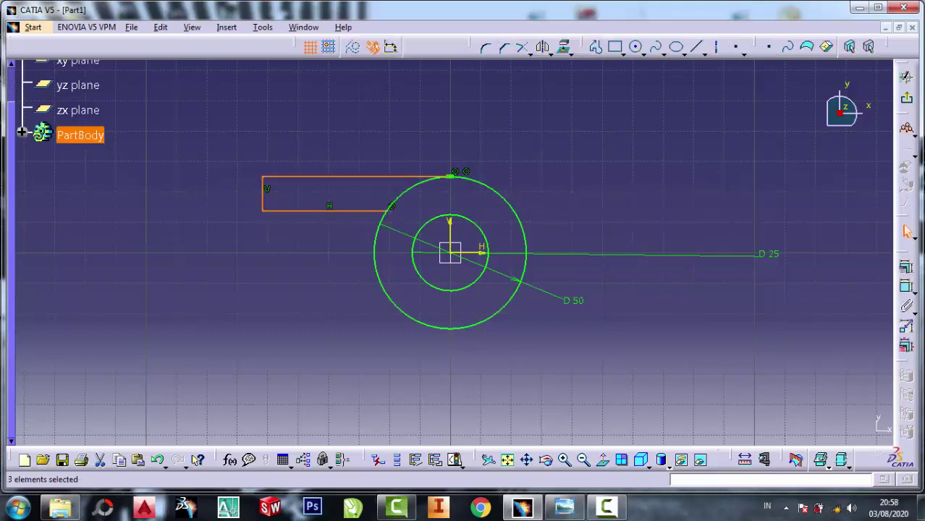
# Check the reference drawing, then select the arm's top line for a length dimension.
pyautogui.click(563, 506)
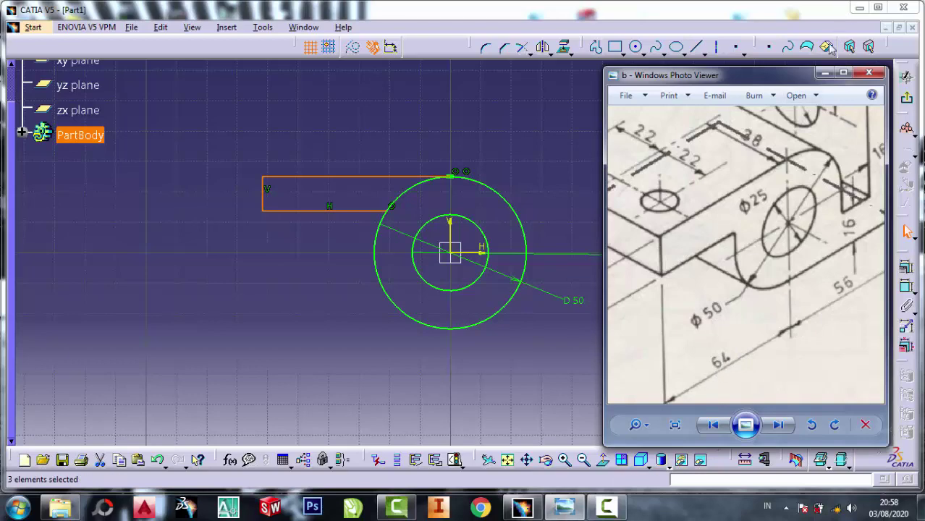
pyautogui.click(824, 73)
pyautogui.click(340, 140)
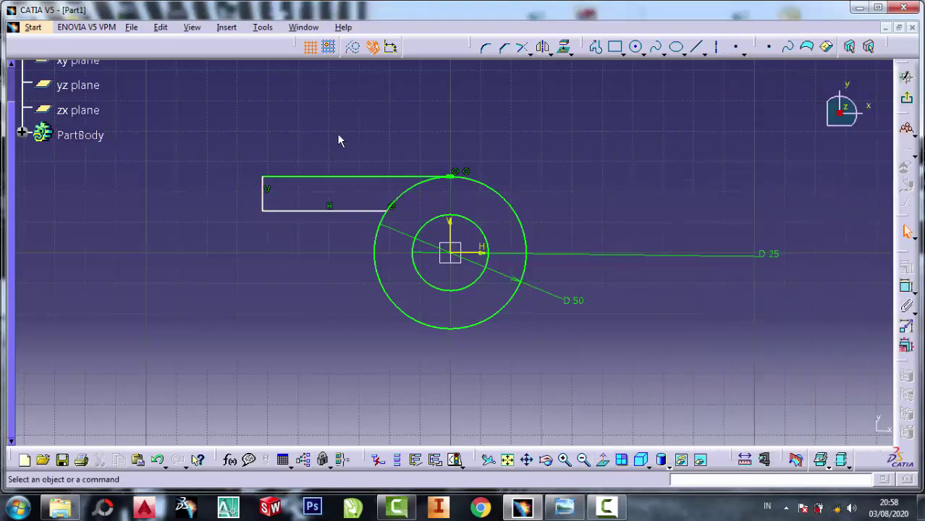
pyautogui.click(355, 177)
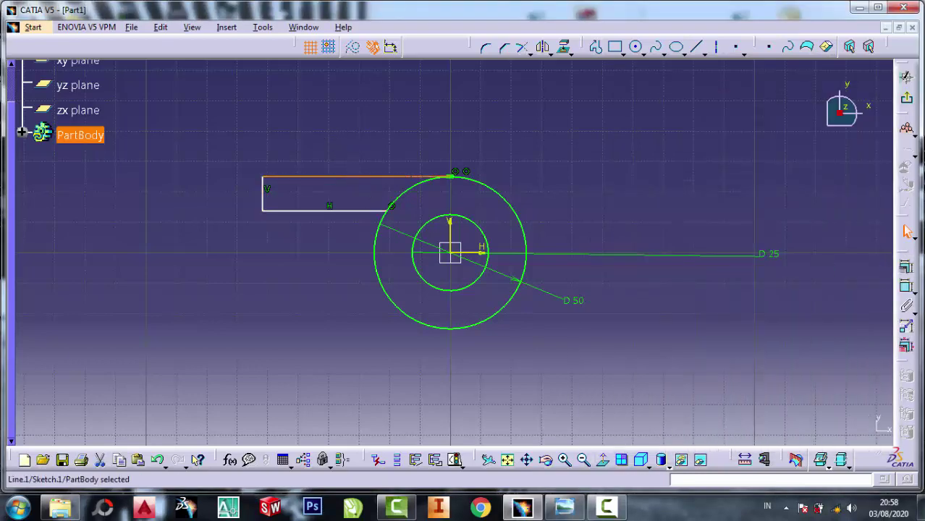
pyautogui.click(906, 287)
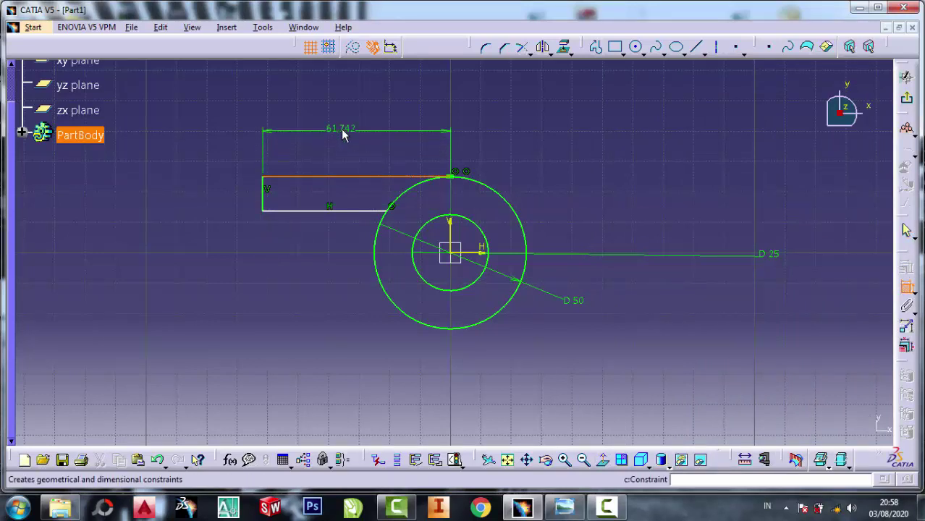
# Set the arm's top edge length to 64.
pyautogui.click(344, 134)
pyautogui.doubleClick(344, 128)
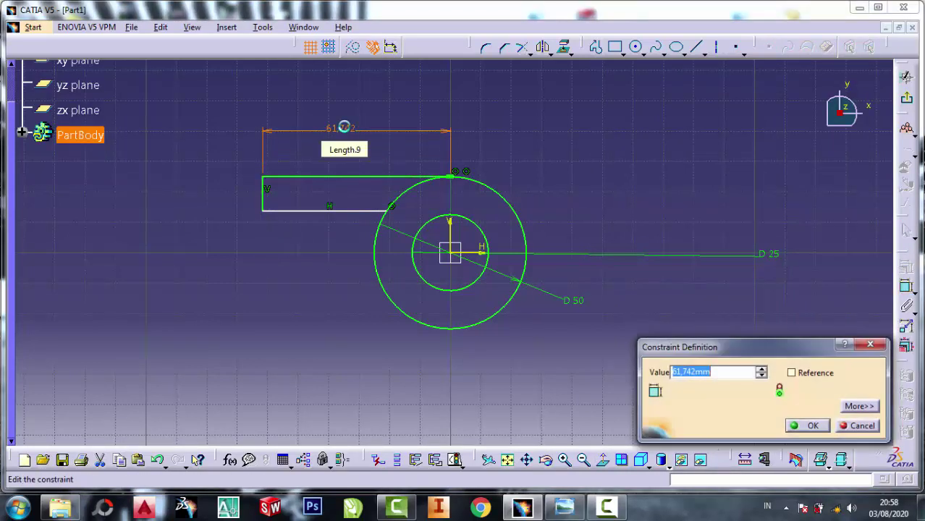
pyautogui.write('64')
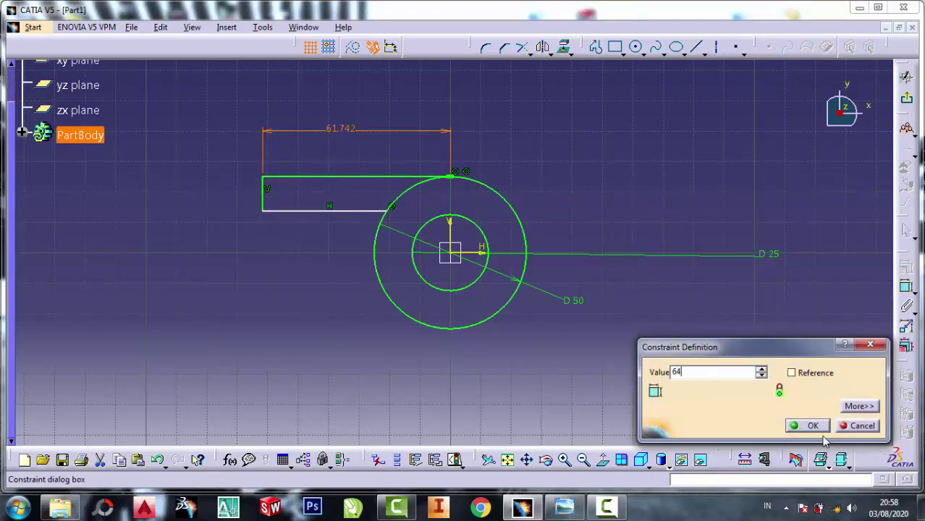
pyautogui.click(808, 425)
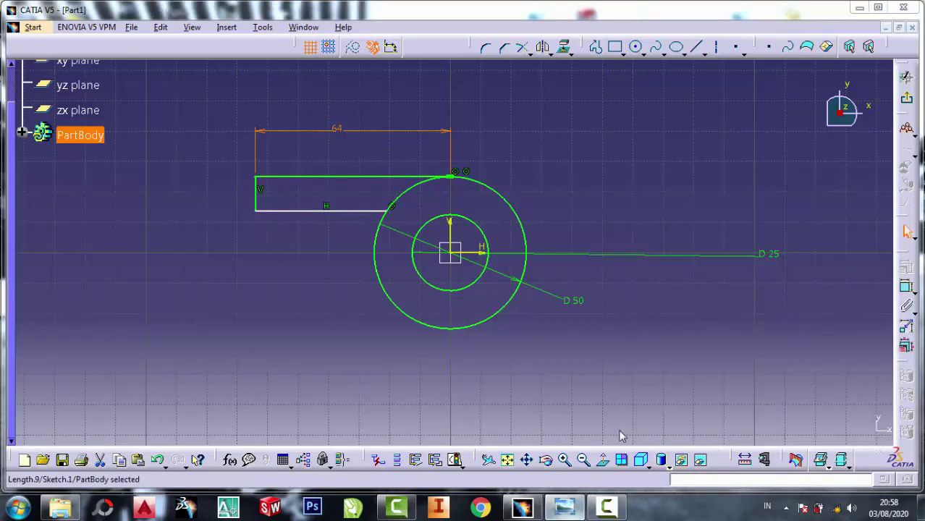
# Dimension the arm's left end edge to a height of 15.
pyautogui.hotkey('alt', 'Tab')
pyautogui.scroll(-2, 687, 265)
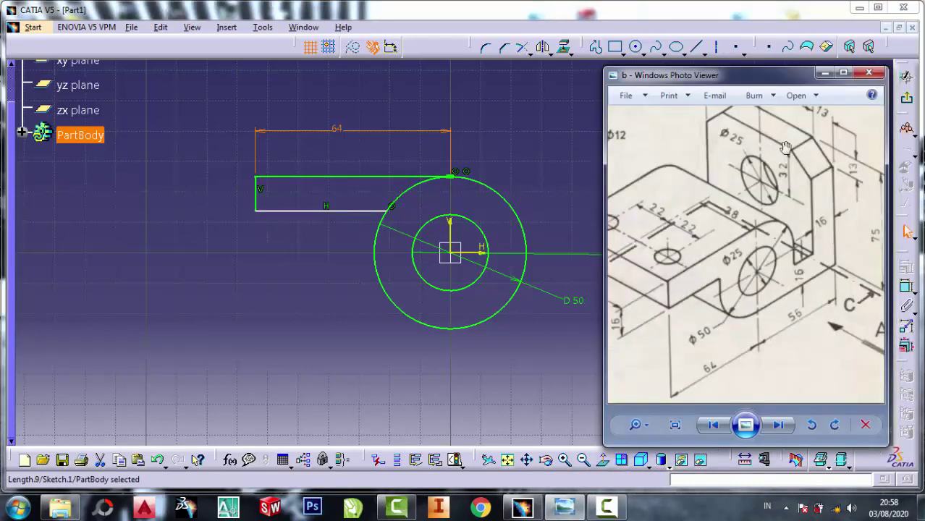
pyautogui.click(825, 73)
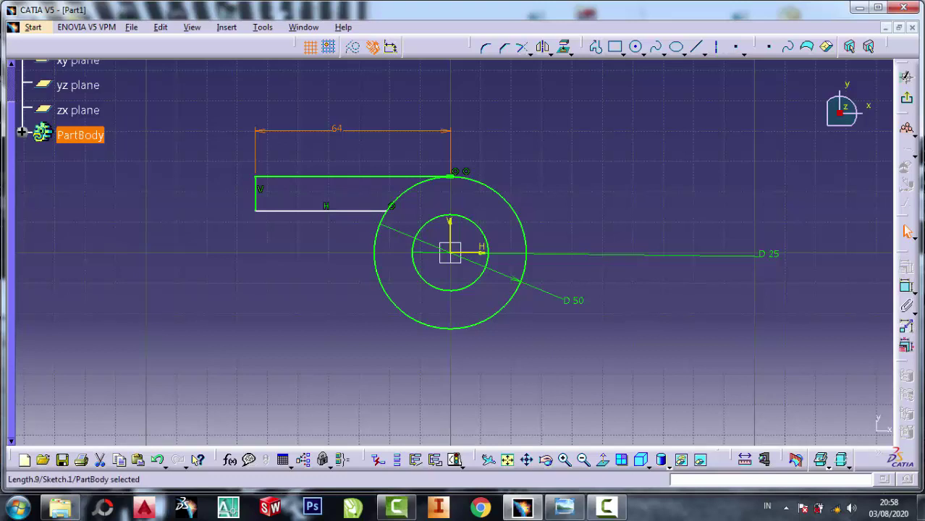
pyautogui.click(906, 286)
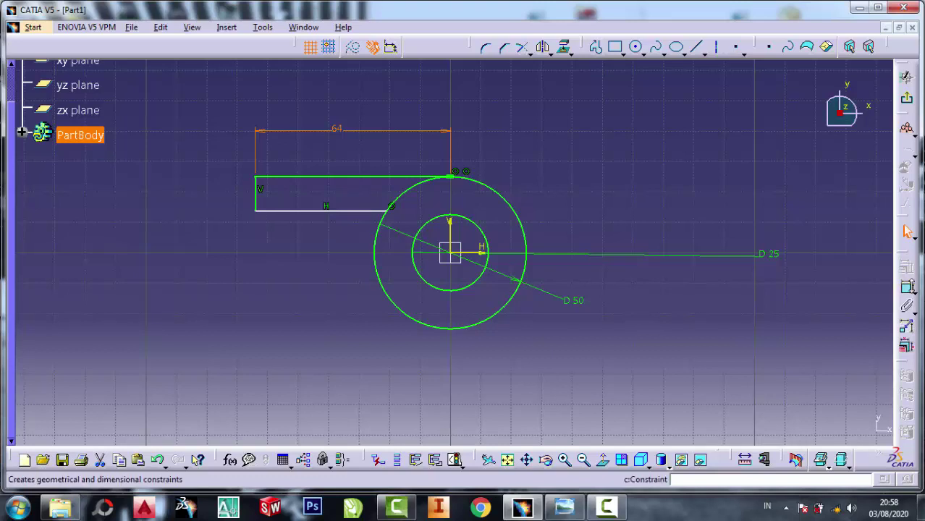
pyautogui.click(256, 202)
pyautogui.click(223, 197)
pyautogui.doubleClick(223, 196)
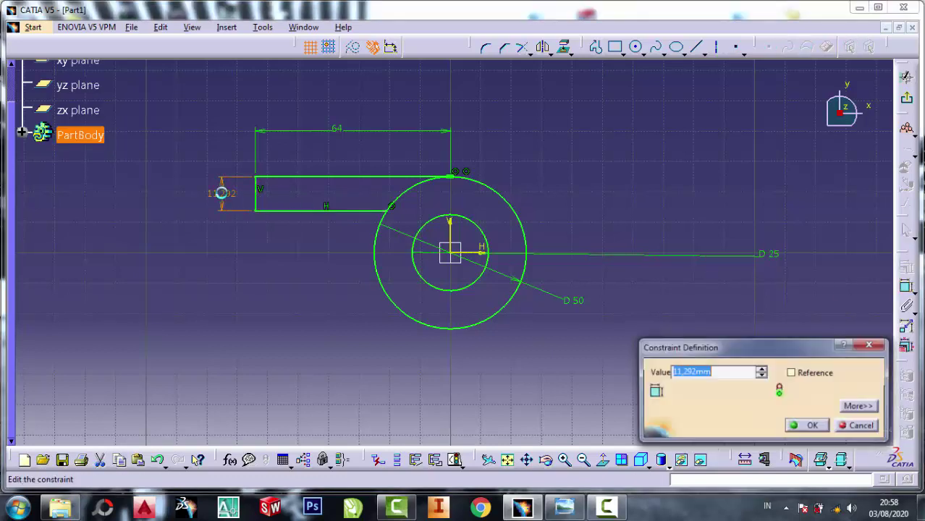
pyautogui.write('15')
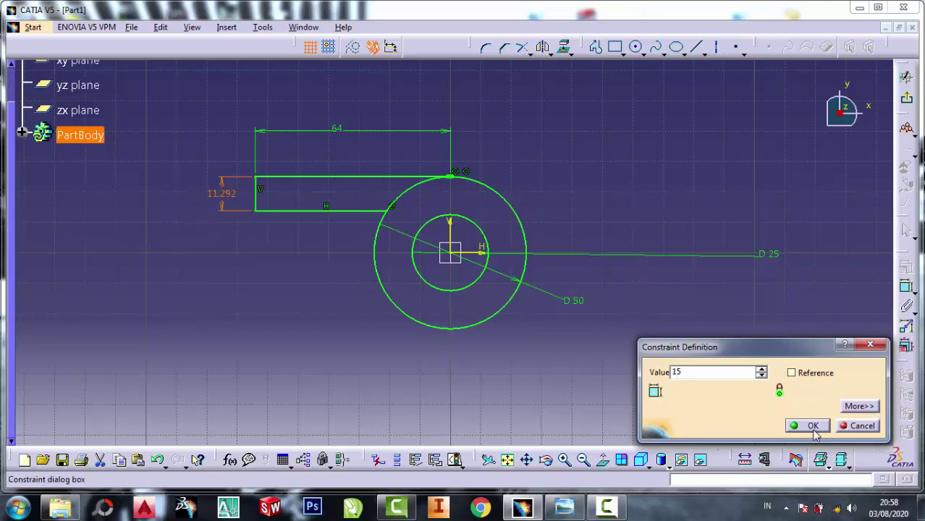
pyautogui.click(806, 426)
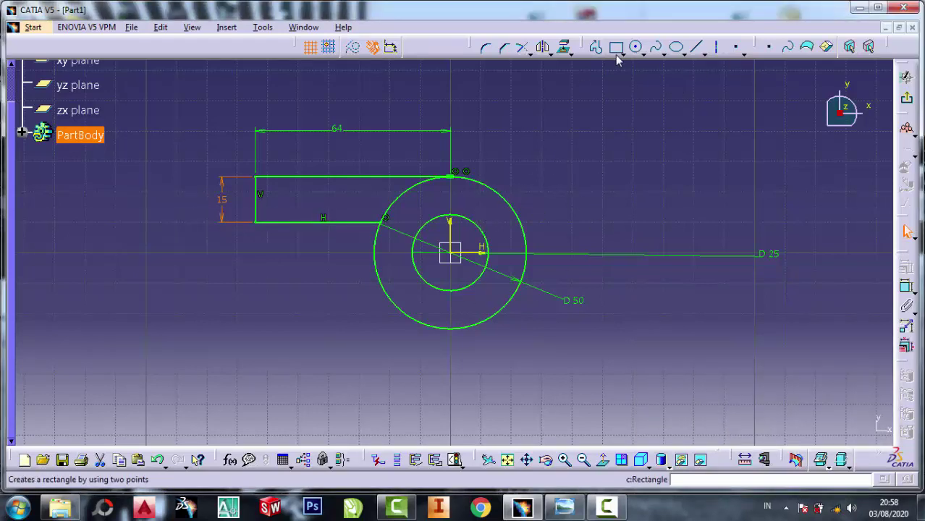
# Quick Trim the Ø50 circle's arc inside the arm, then check the reference drawing.
pyautogui.click(547, 53)
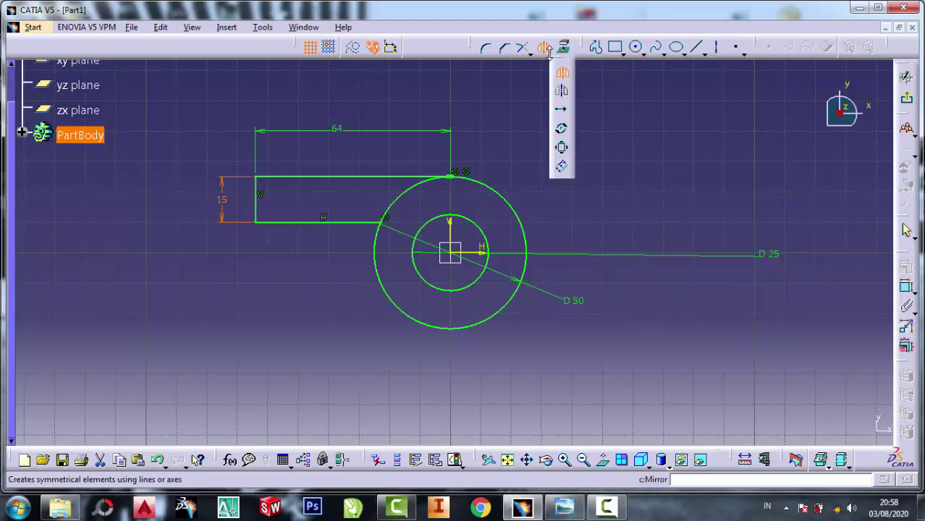
pyautogui.click(550, 58)
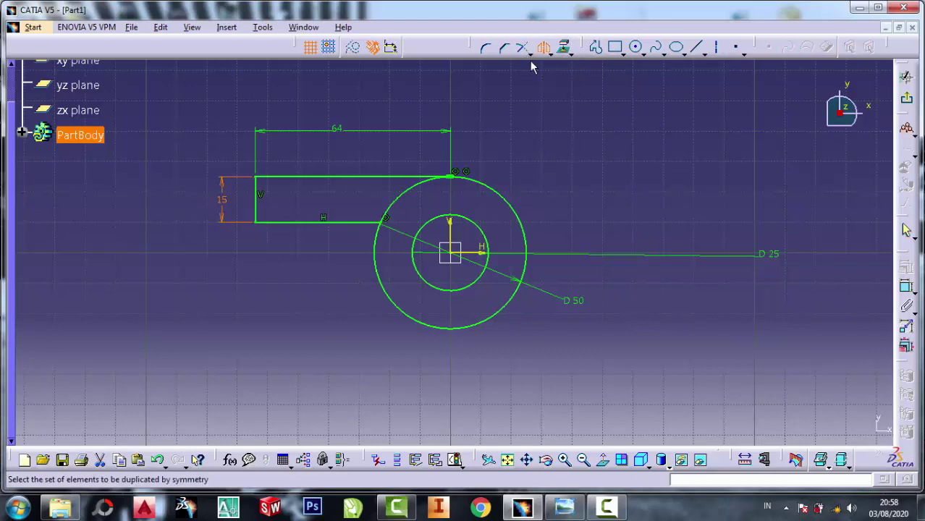
pyautogui.click(531, 55)
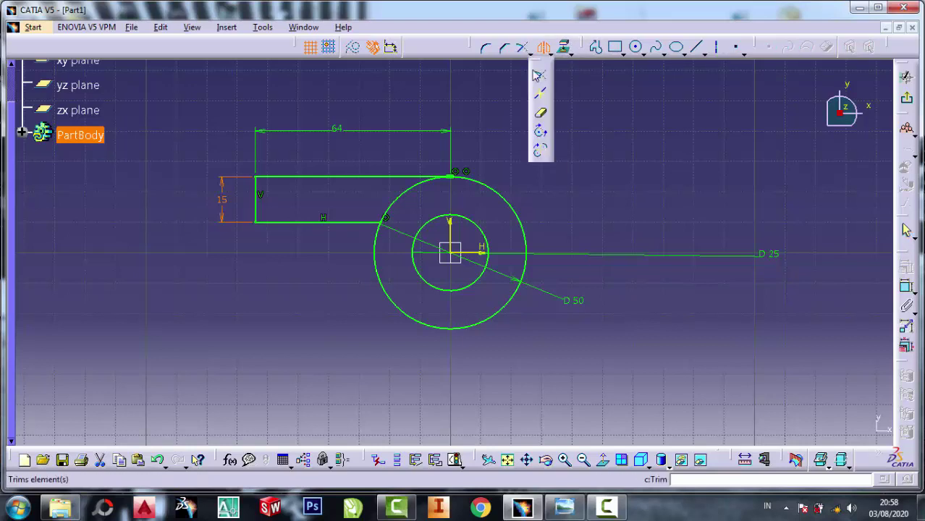
pyautogui.click(542, 116)
pyautogui.click(408, 198)
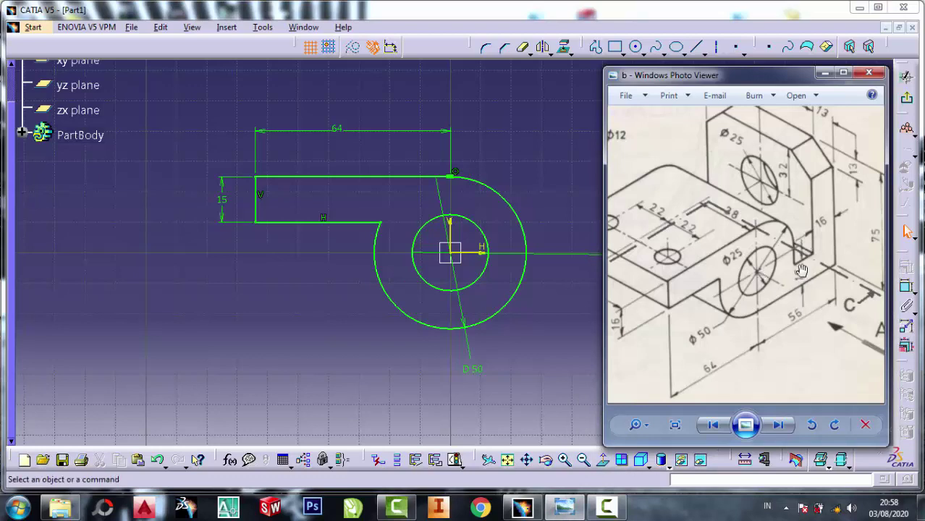
pyautogui.scroll(1, 764, 335)
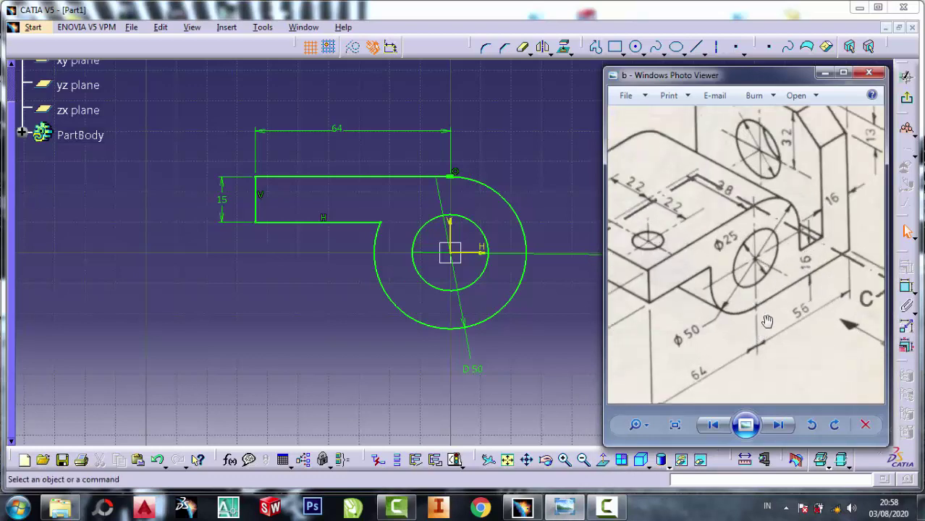
pyautogui.click(824, 74)
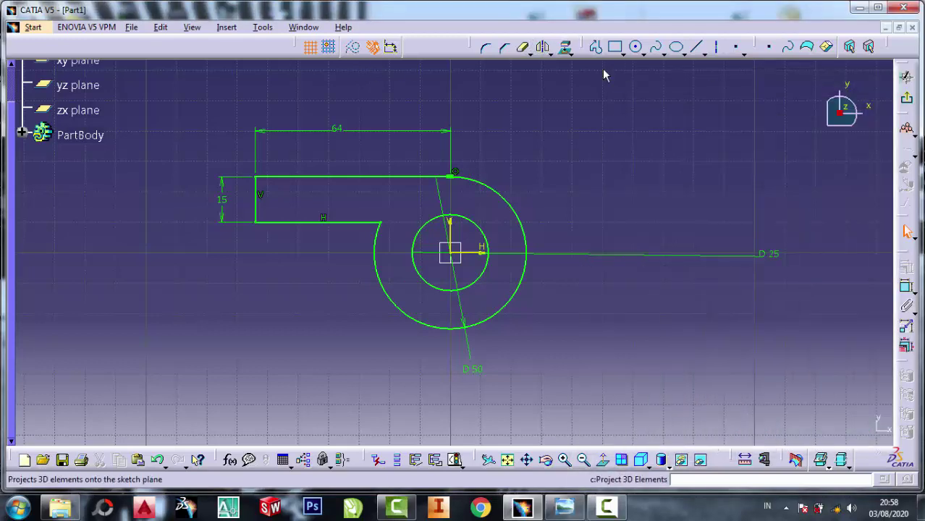
# Draw a profile from the circle's bottom running right, up, and back toward the circle.
pyautogui.click(595, 47)
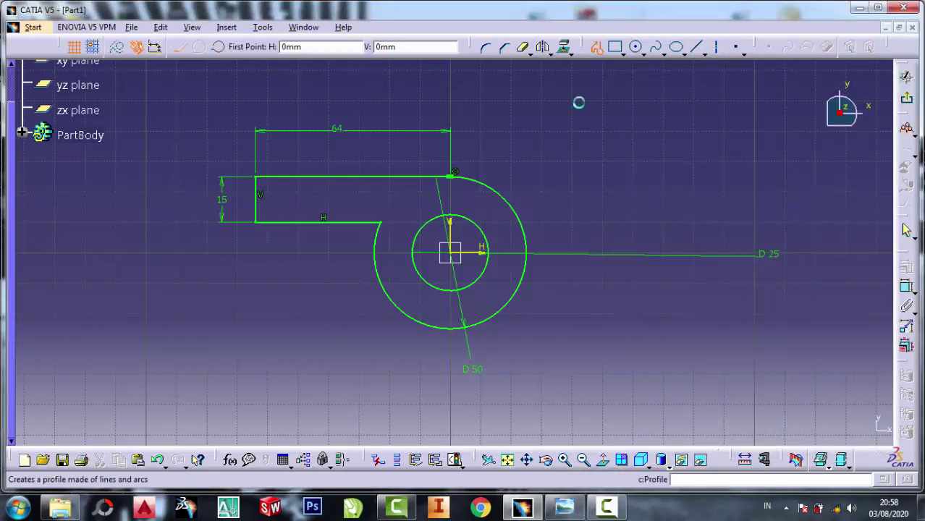
pyautogui.click(454, 329)
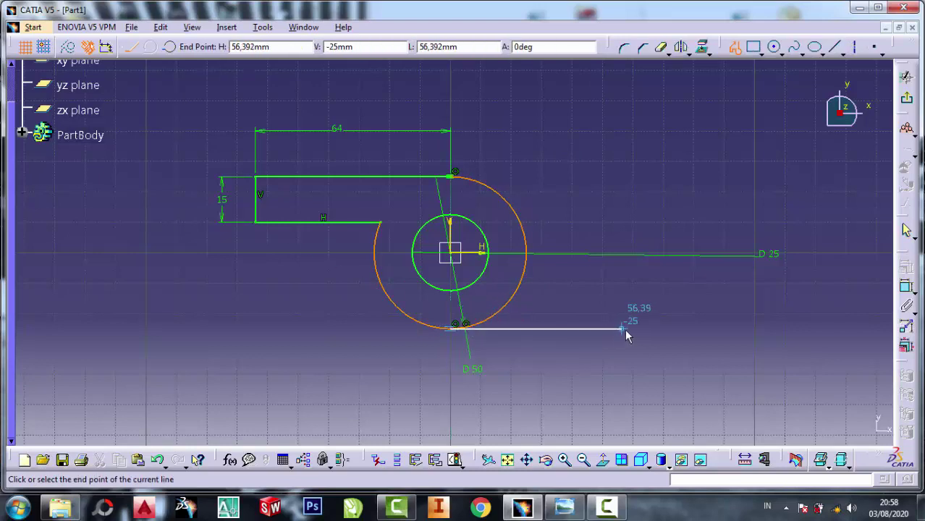
pyautogui.click(628, 328)
pyautogui.click(627, 296)
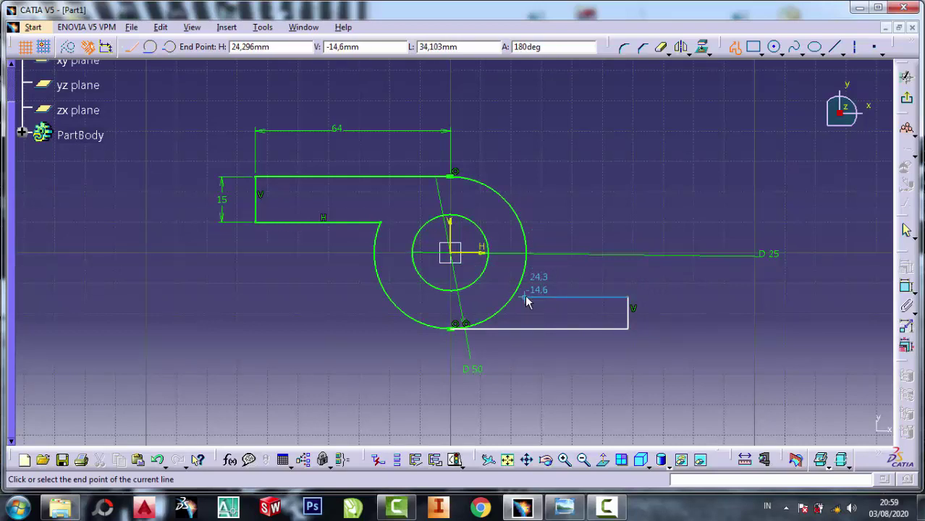
pyautogui.click(471, 298)
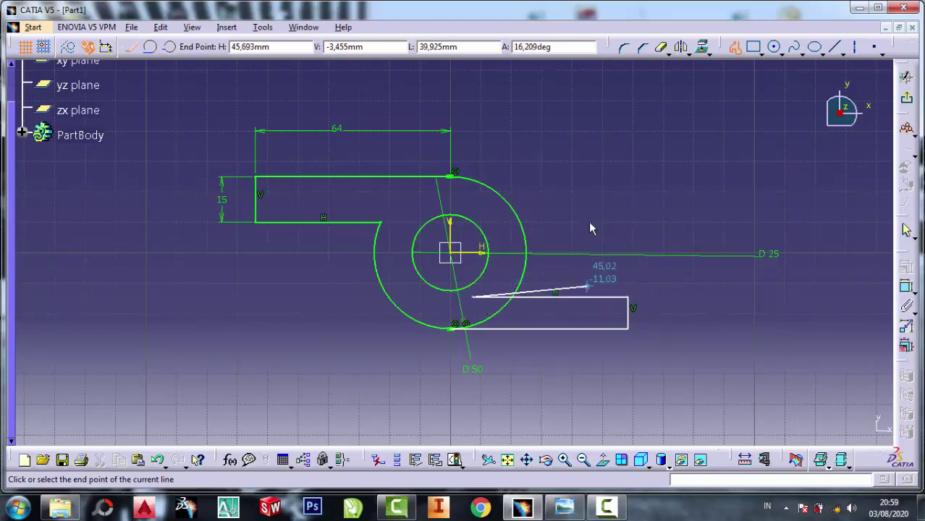
pyautogui.press('Escape')
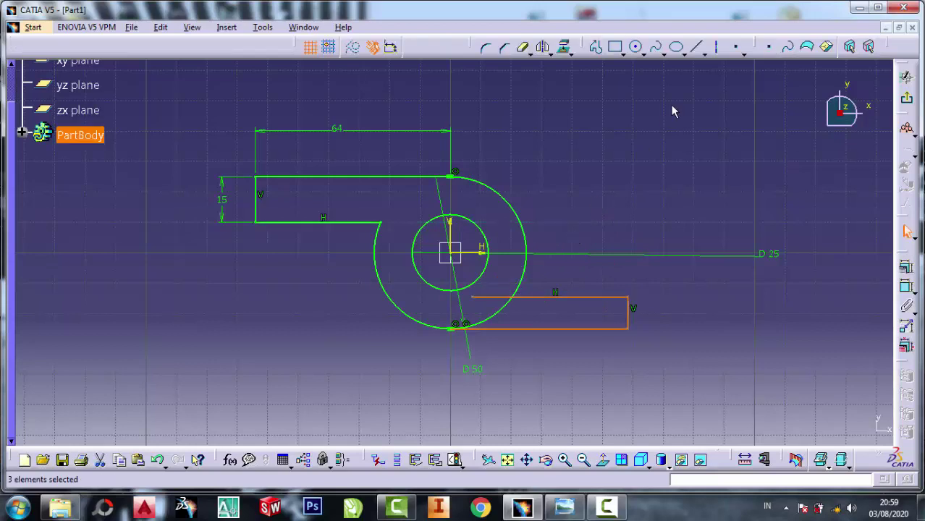
pyautogui.click(695, 50)
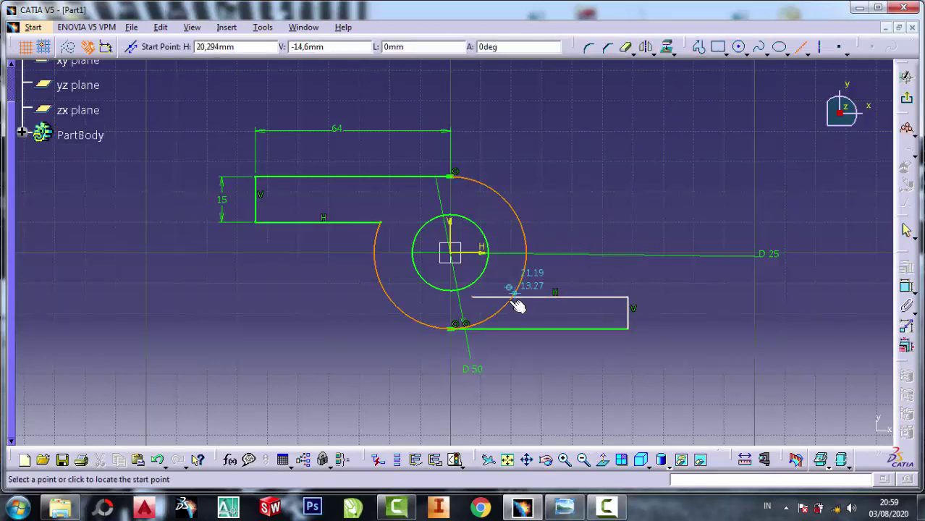
# Draw a vertical line from the circle's right edge down to the base's top edge.
pyautogui.click(527, 254)
pyautogui.click(530, 293)
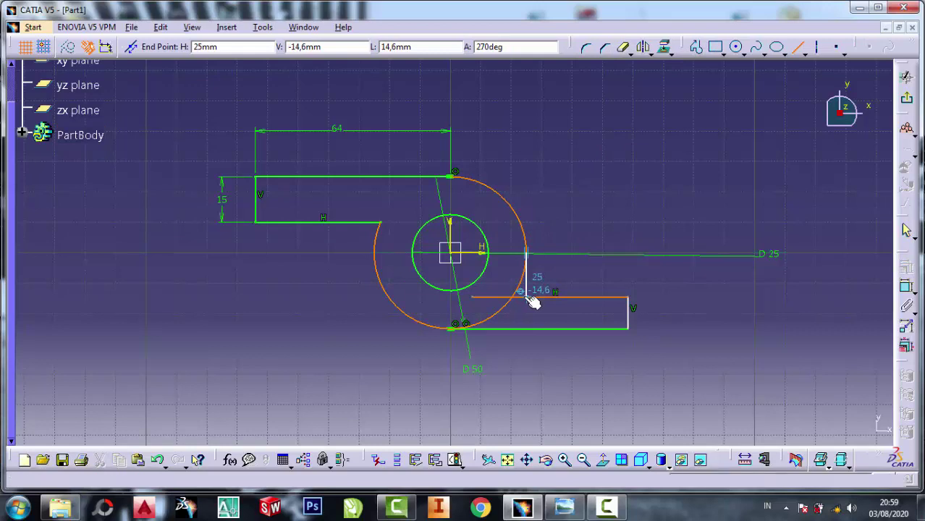
pyautogui.click(564, 507)
pyautogui.scroll(2, 823, 224)
pyautogui.scroll(1, 788, 227)
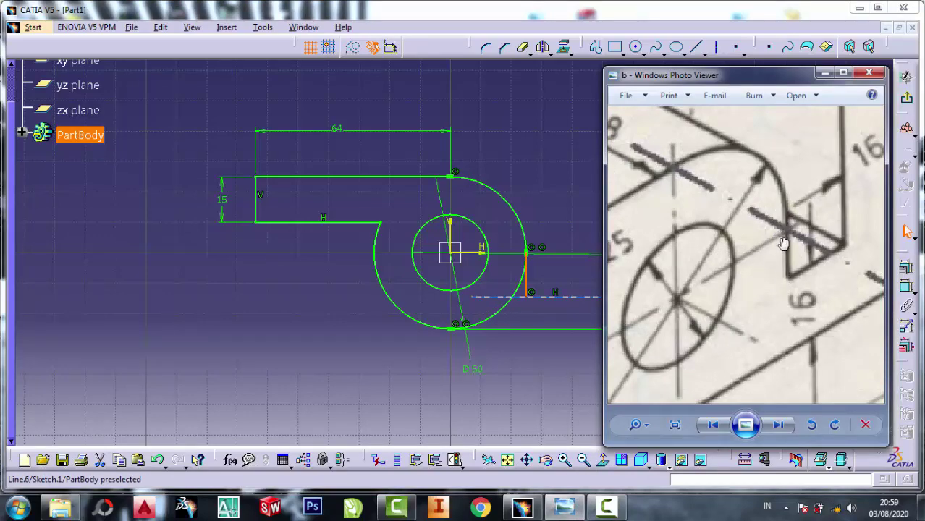
pyautogui.click(825, 73)
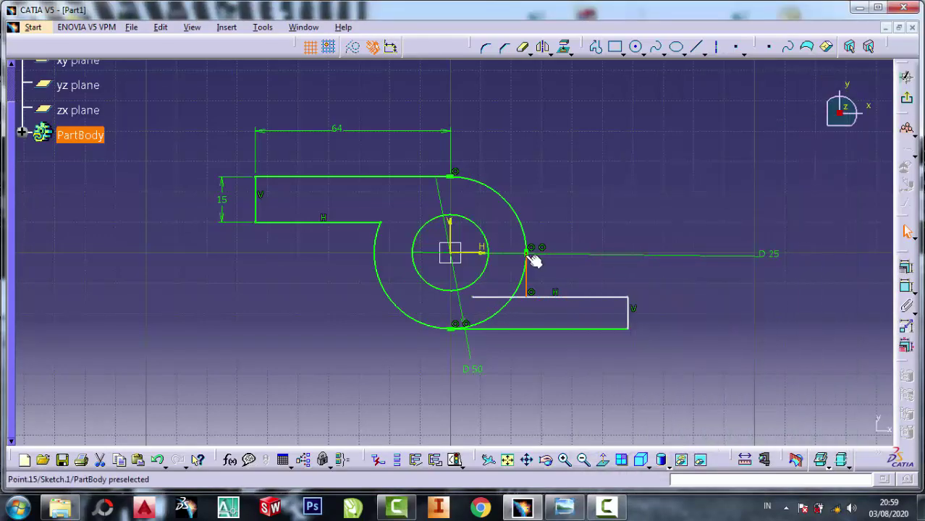
pyautogui.click(564, 509)
pyautogui.scroll(-3, 800, 322)
pyautogui.scroll(2, 820, 119)
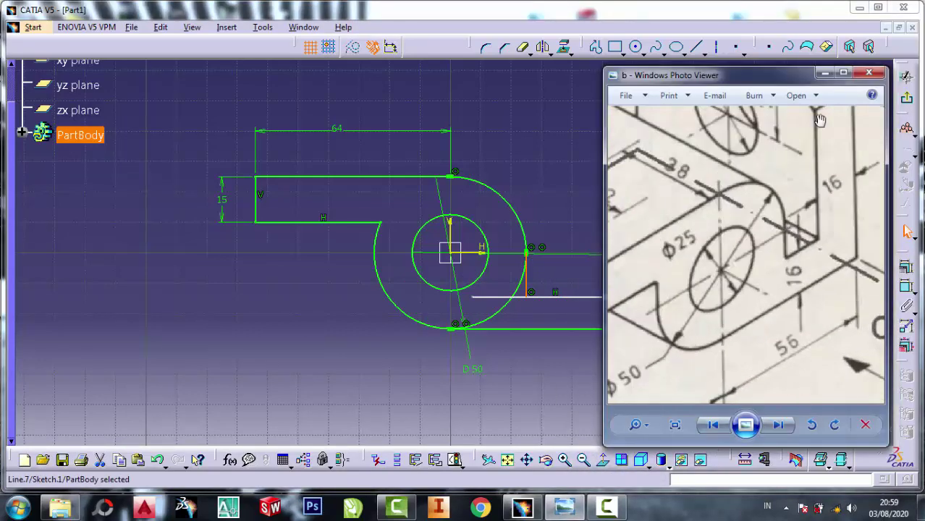
pyautogui.click(825, 73)
# Start and cancel a stray dimension on the new line.
pyautogui.click(906, 289)
pyautogui.click(550, 328)
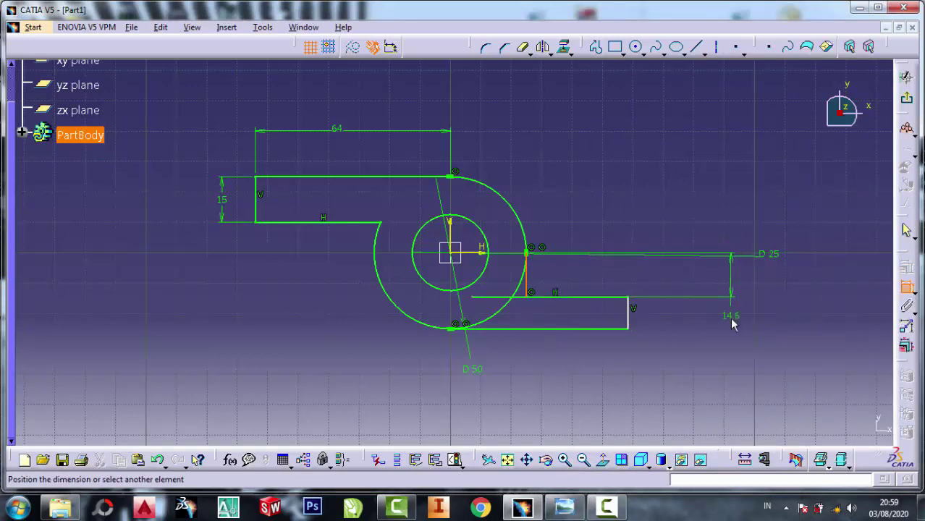
pyautogui.press('Escape')
pyautogui.click(906, 290)
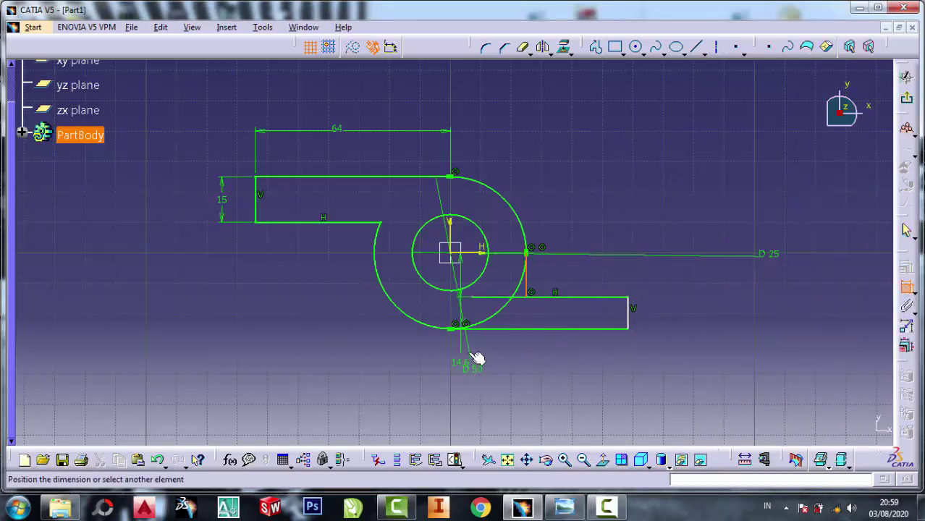
pyautogui.press('Escape')
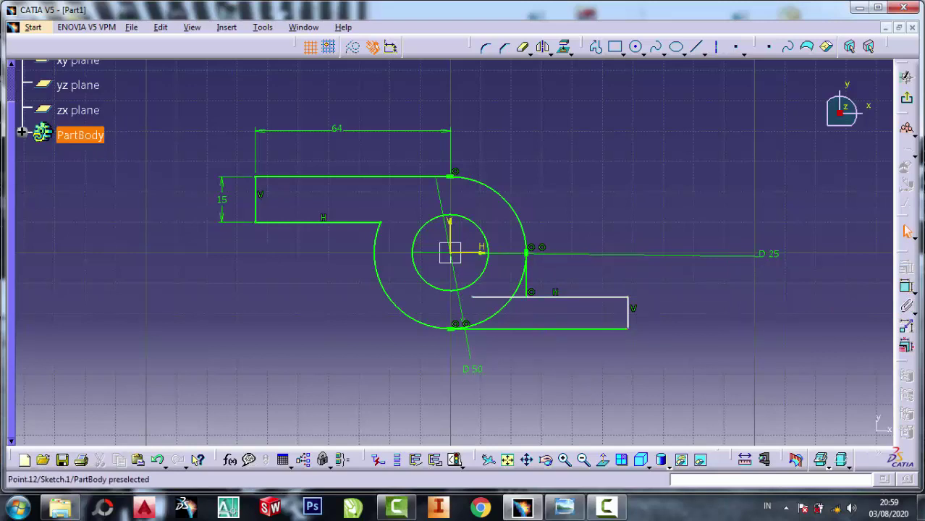
pyautogui.click(907, 288)
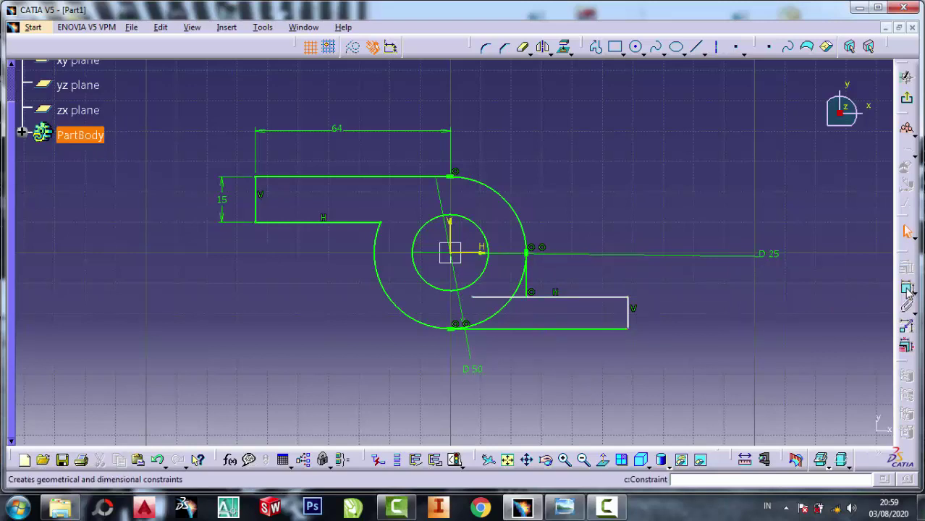
# Set the base's bottom edge length to 56.
pyautogui.click(568, 330)
pyautogui.click(553, 391)
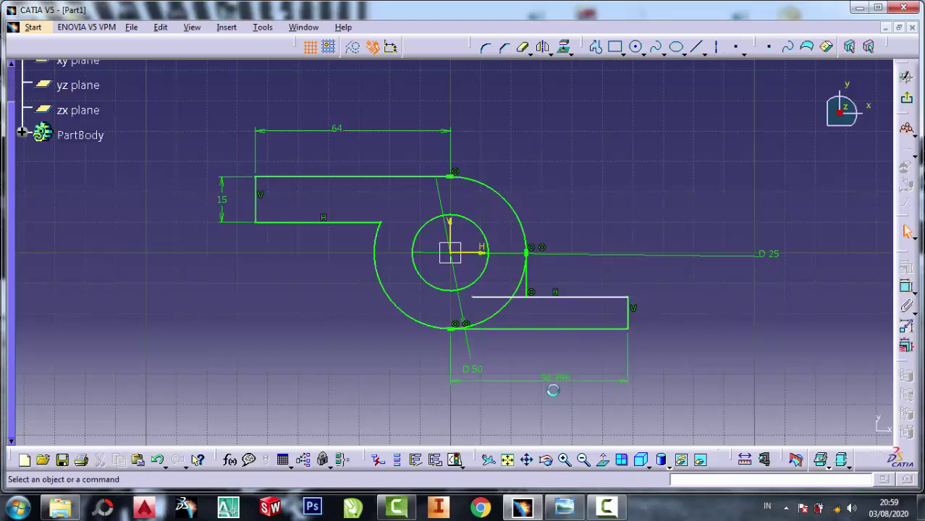
pyautogui.doubleClick(550, 378)
pyautogui.write('4')
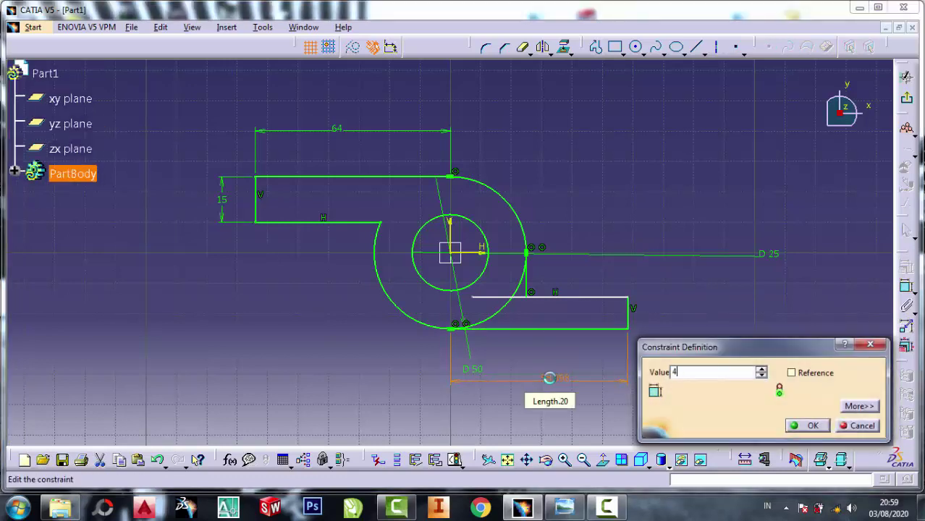
pyautogui.moveTo(688, 373); pyautogui.dragTo(646, 375)
pyautogui.write('56')
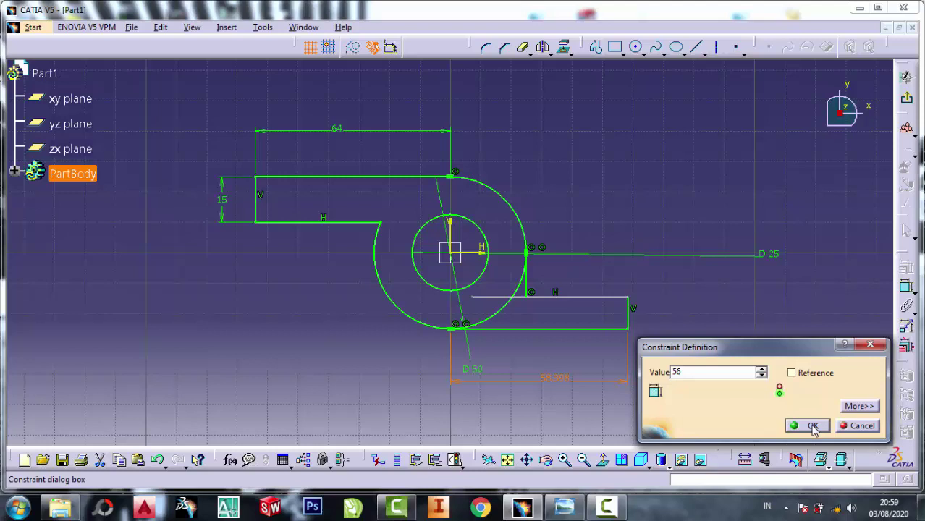
pyautogui.click(812, 427)
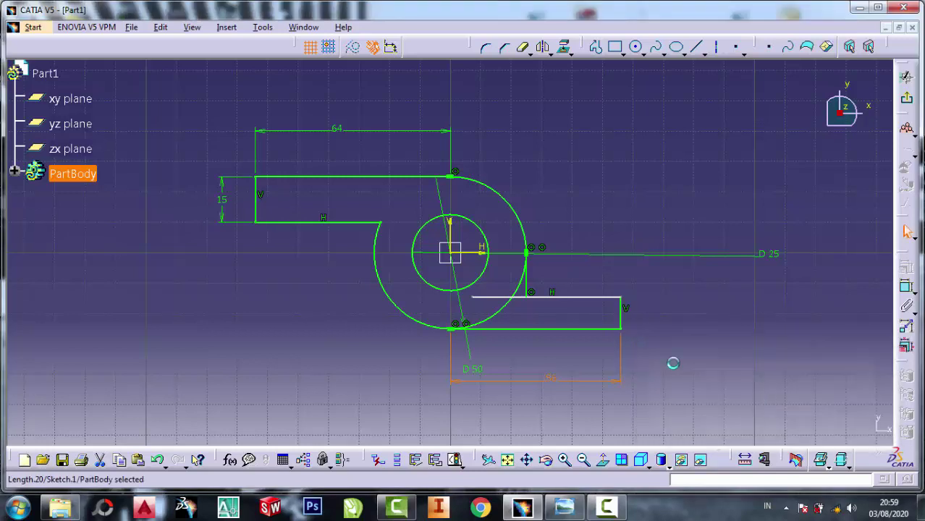
# Dimension the base's right edge to a height of 15.
pyautogui.click(906, 288)
pyautogui.click(622, 311)
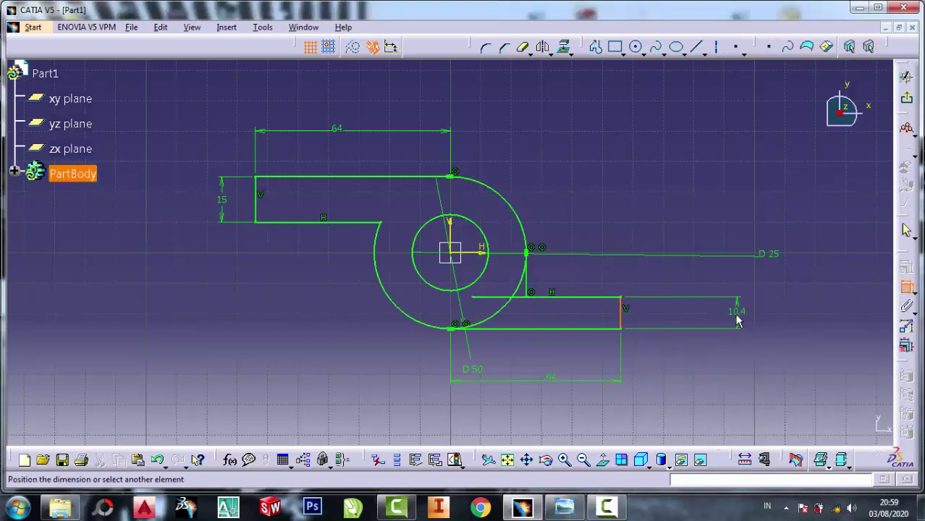
pyautogui.click(737, 313)
pyautogui.doubleClick(736, 313)
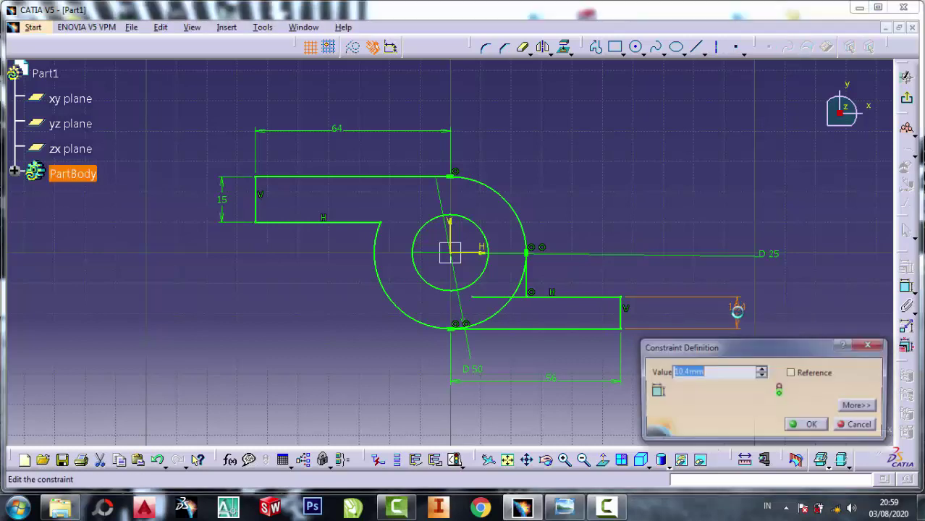
pyautogui.write('15')
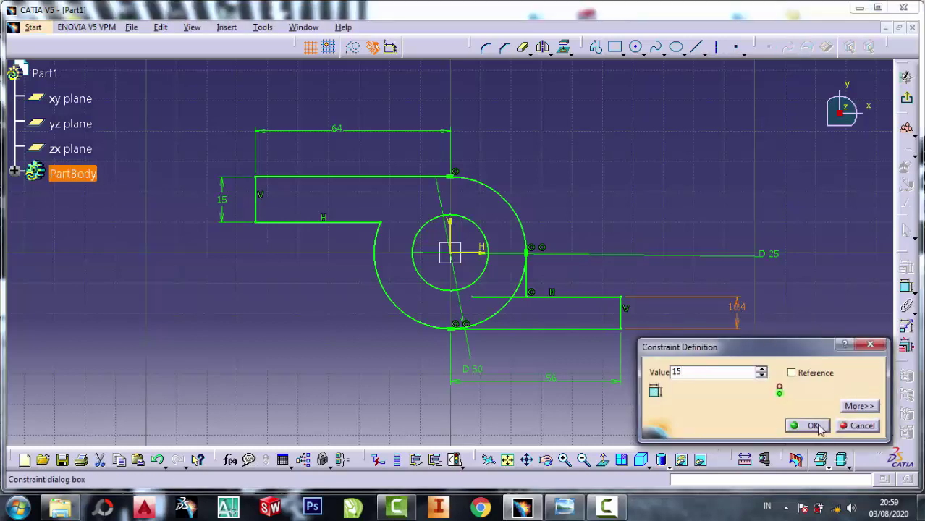
pyautogui.click(819, 428)
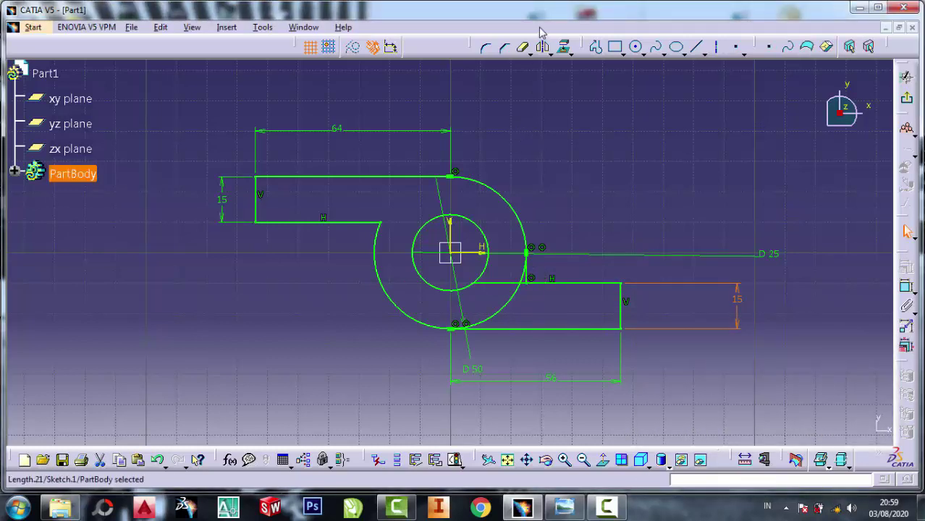
pyautogui.click(523, 47)
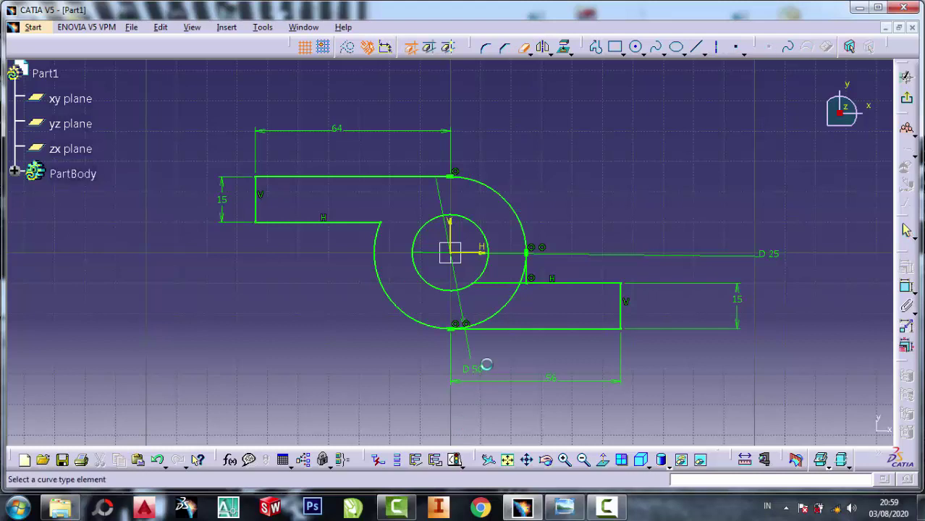
# Quick Trim the Ø50 arc inside the base and the leftover line stubs near the circle.
pyautogui.click(495, 285)
pyautogui.click(514, 302)
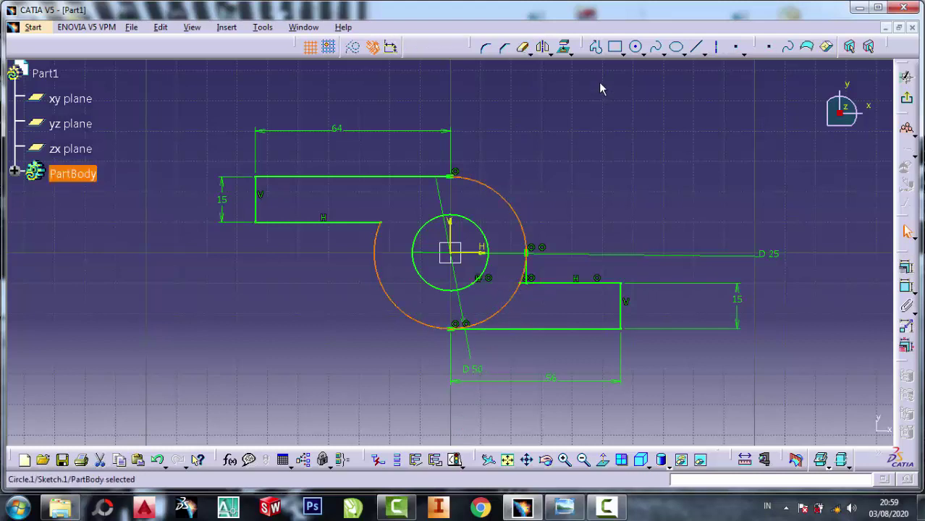
pyautogui.click(523, 47)
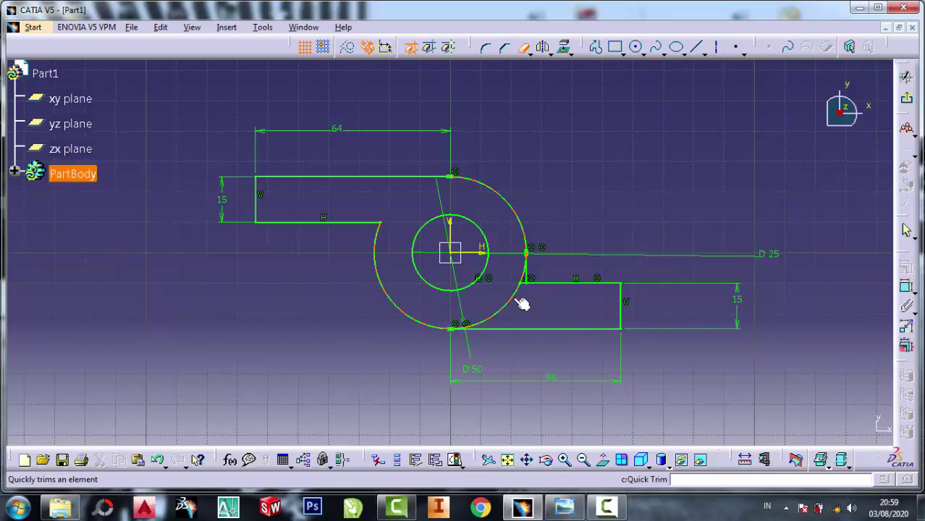
pyautogui.click(519, 299)
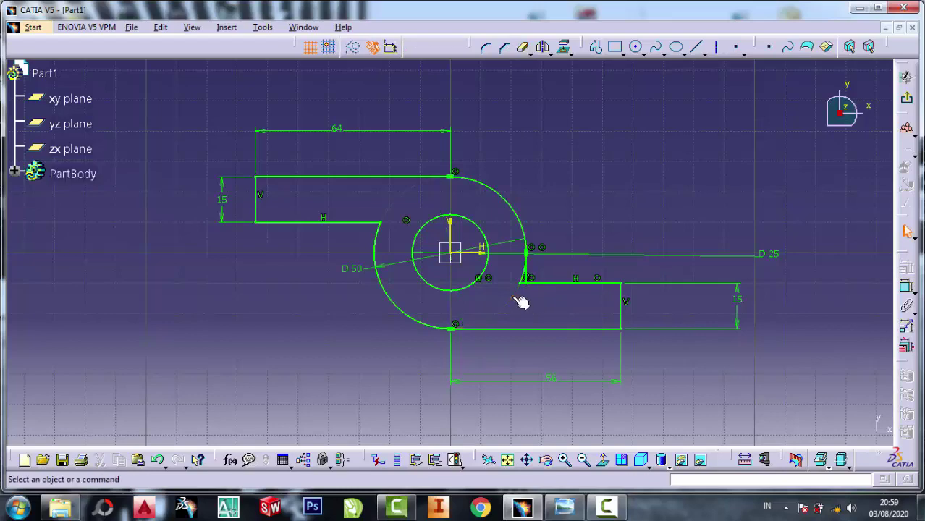
pyautogui.click(566, 460)
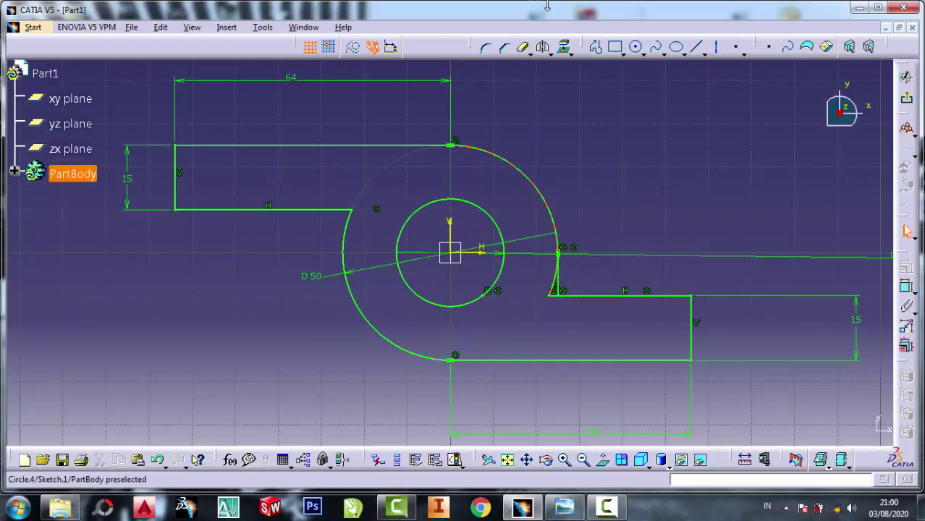
pyautogui.click(523, 48)
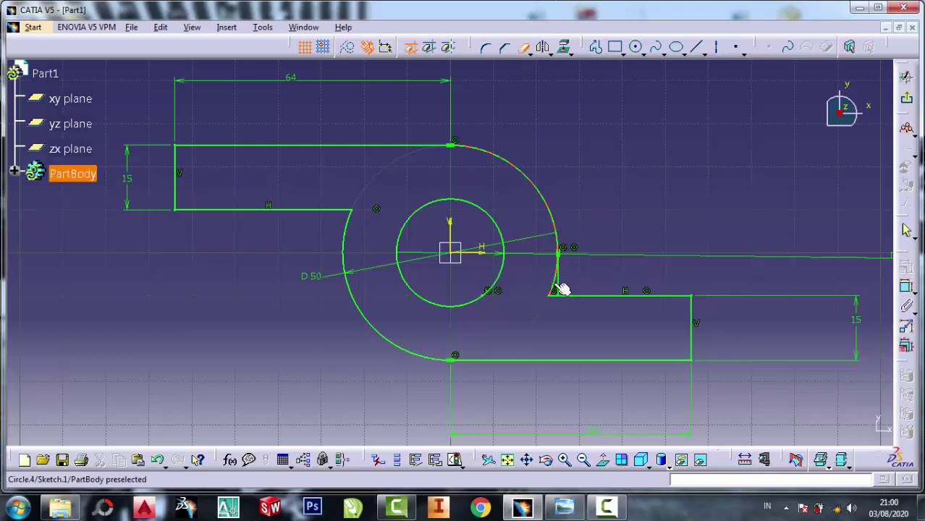
pyautogui.click(562, 289)
pyautogui.click(557, 296)
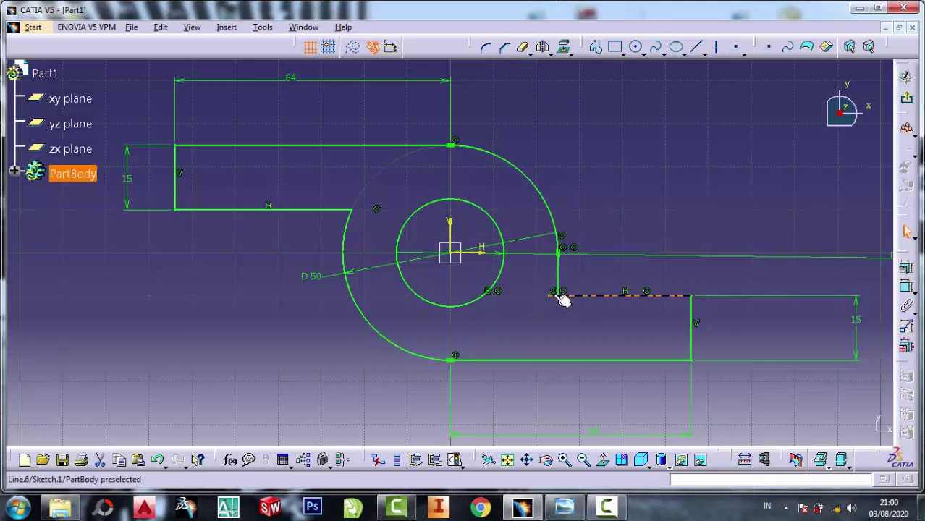
pyautogui.click(904, 230)
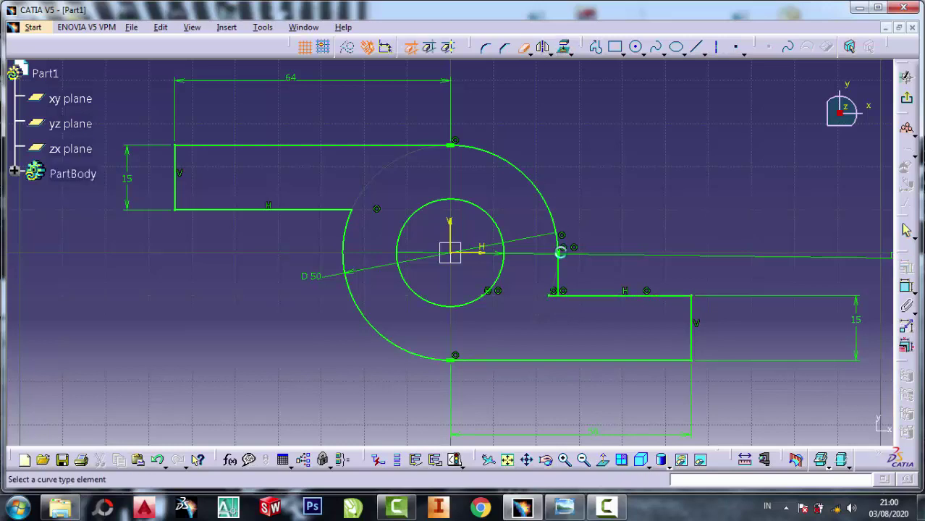
pyautogui.click(553, 295)
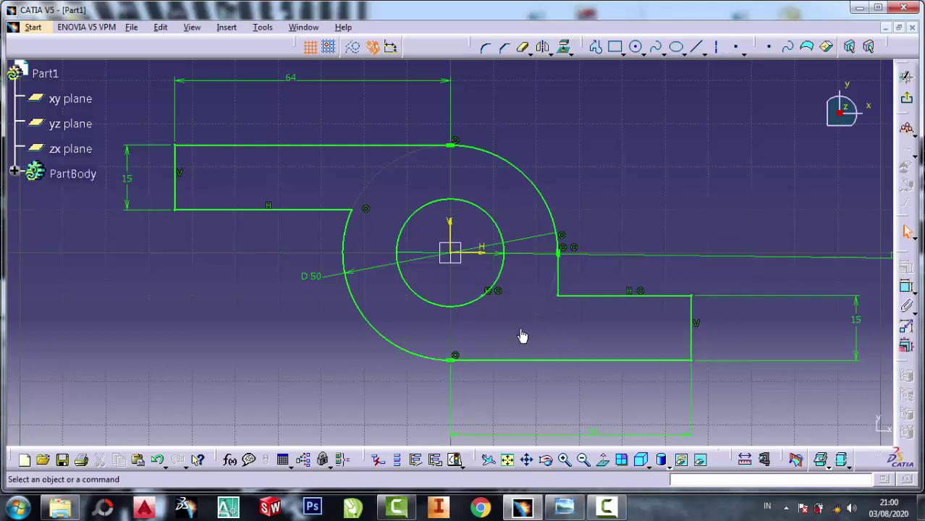
# Cut the stray point on the inner circle and reopen the bracket reference drawing.
pyautogui.rightClick(491, 301)
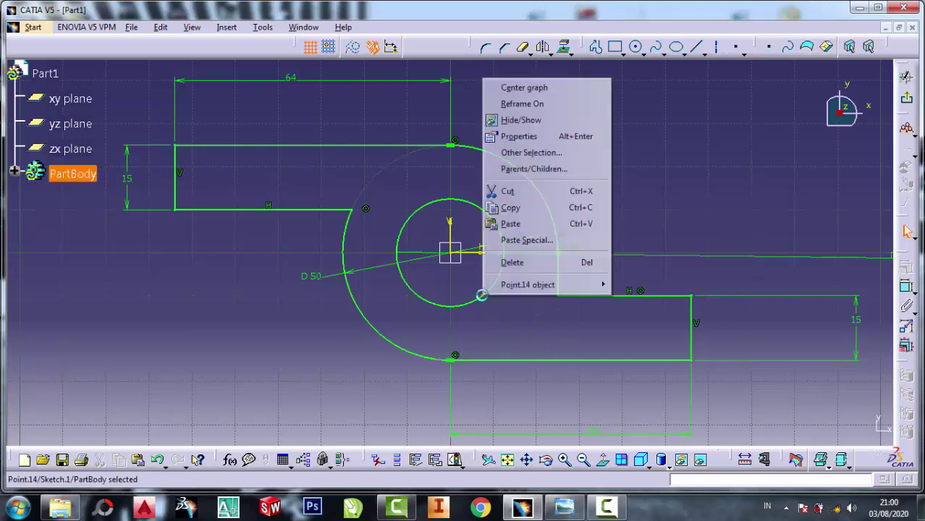
pyautogui.click(515, 190)
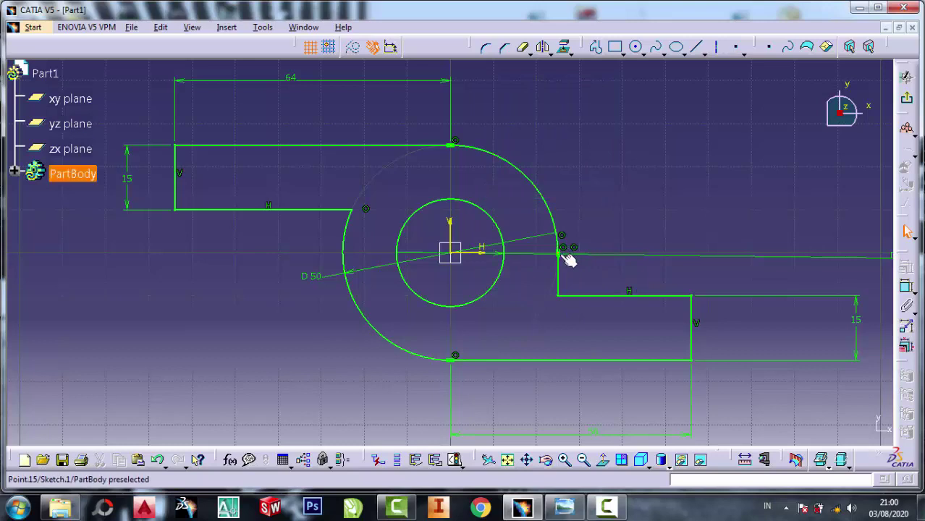
pyautogui.click(564, 506)
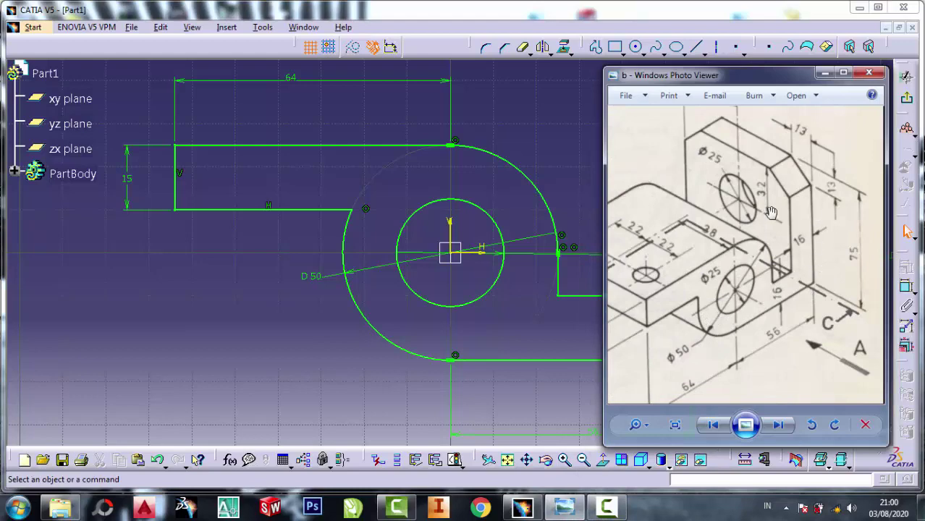
# Change the left arm's 15 thickness dimension to 16, then open the right arm's 15 dimension.
pyautogui.scroll(-1, 772, 212)
pyautogui.scroll(1, 874, 264)
pyautogui.scroll(1, 872, 283)
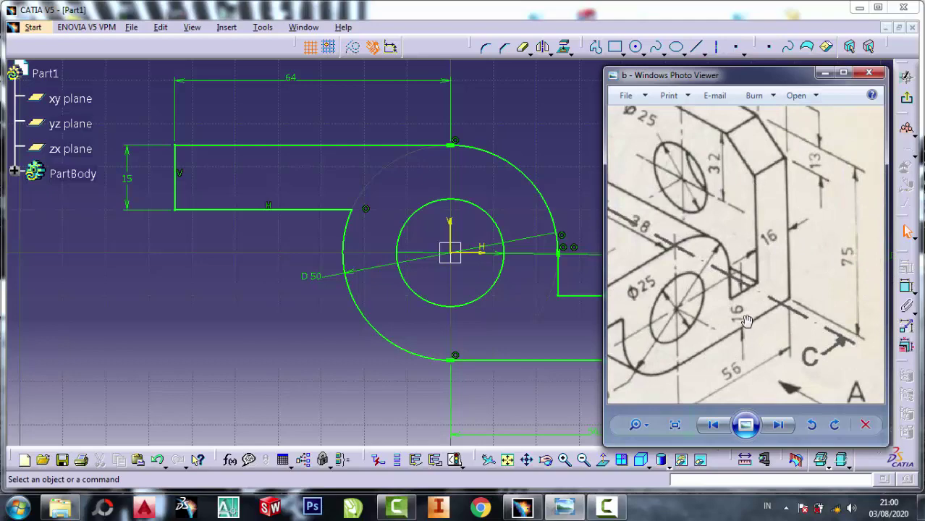
pyautogui.scroll(-2, 748, 328)
pyautogui.scroll(2, 746, 329)
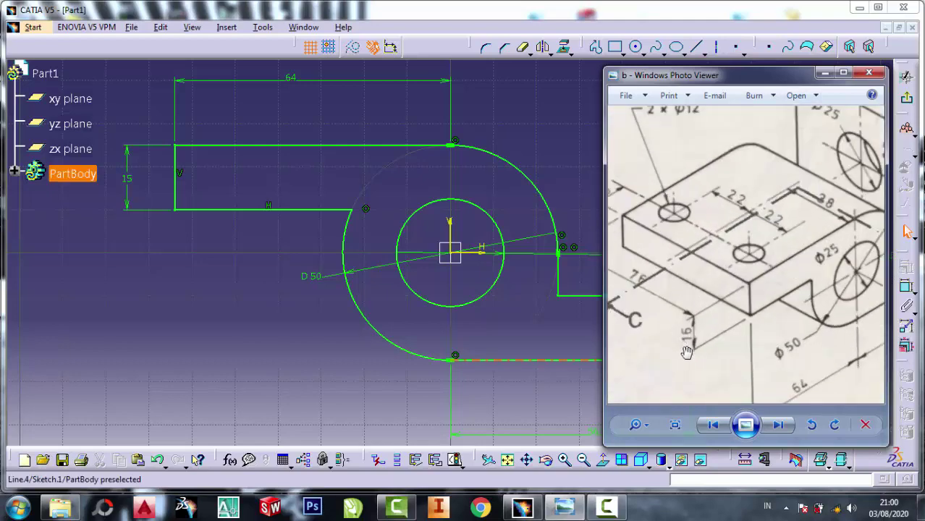
pyautogui.scroll(1, 688, 355)
pyautogui.scroll(1, 689, 353)
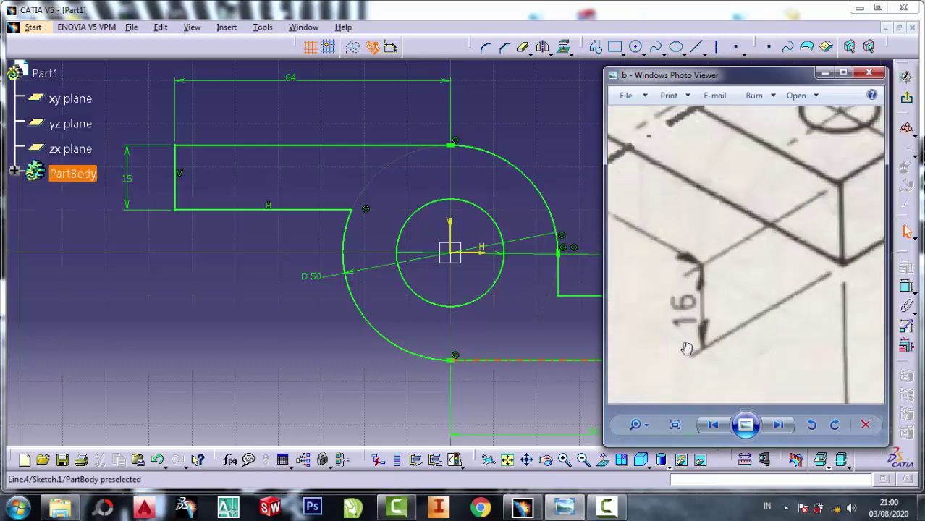
pyautogui.click(825, 73)
pyautogui.doubleClick(133, 182)
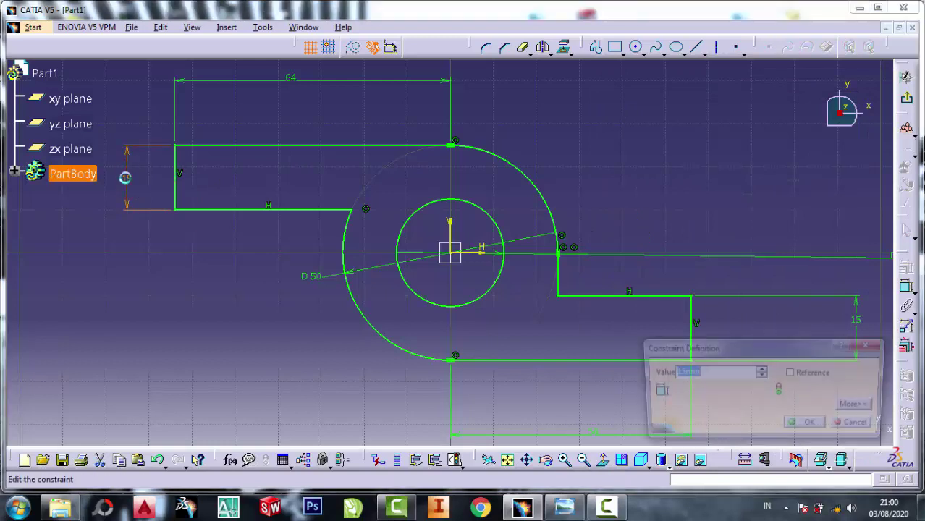
pyautogui.write('16')
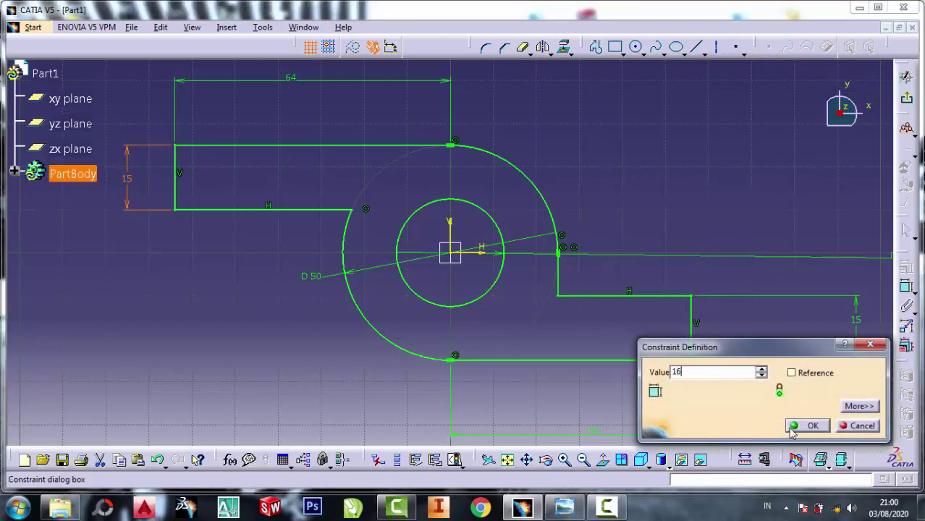
pyautogui.click(812, 426)
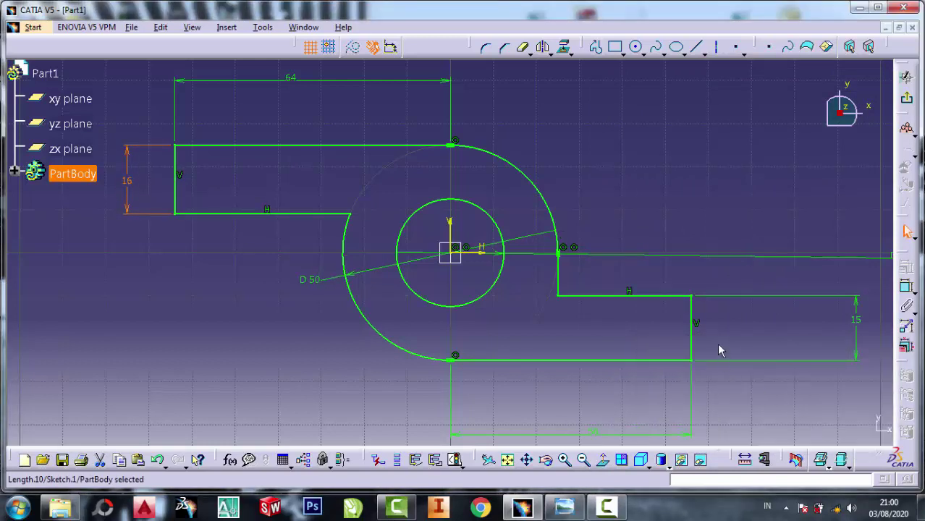
pyautogui.doubleClick(856, 319)
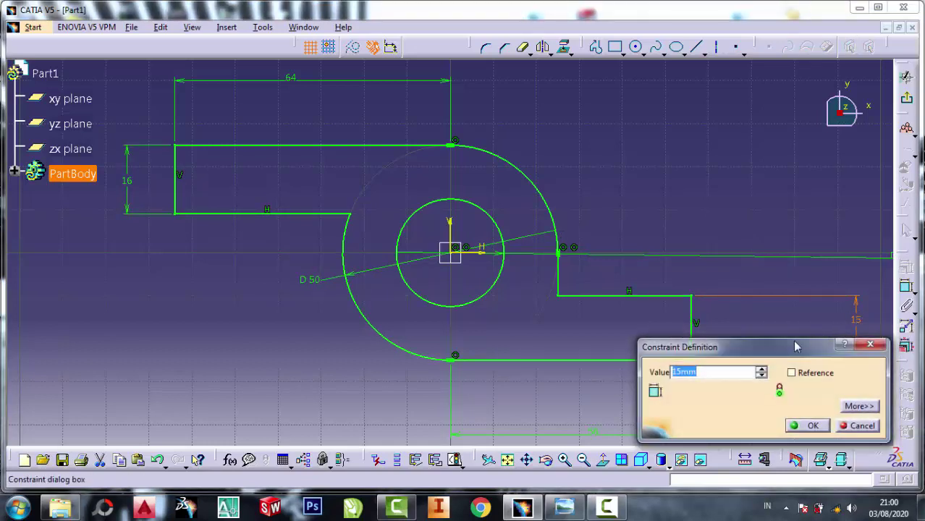
# Set the right arm thickness to 16 and outline the upright's three sides with Profile.
pyautogui.write('16')
pyautogui.click(813, 426)
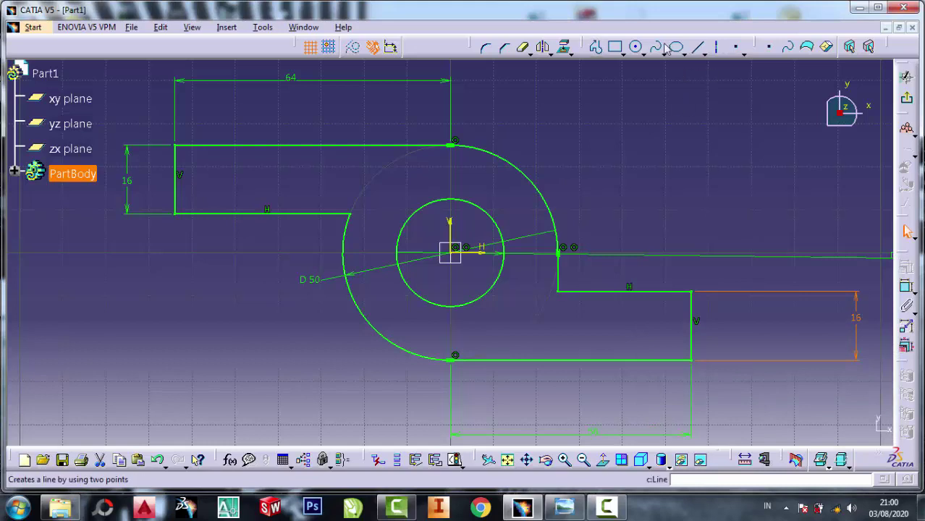
pyautogui.click(613, 49)
pyautogui.click(595, 47)
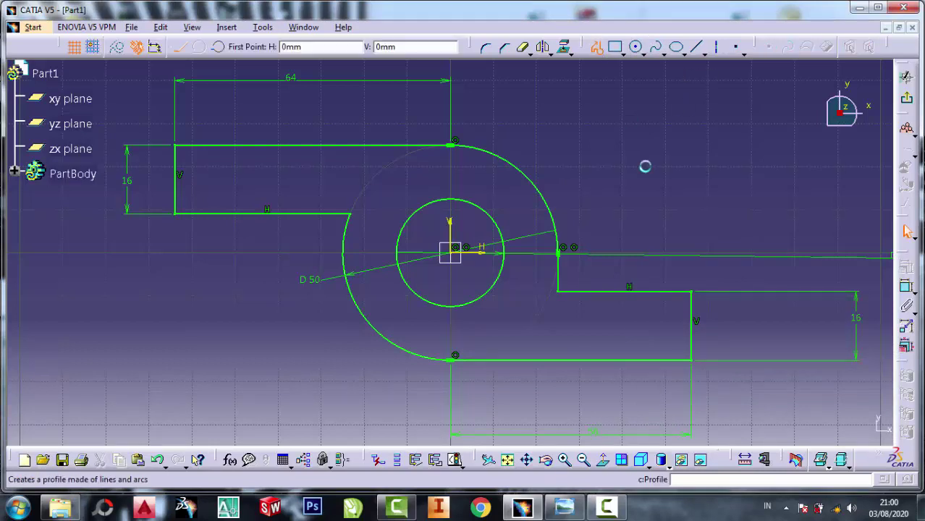
pyautogui.click(692, 291)
pyautogui.click(691, 97)
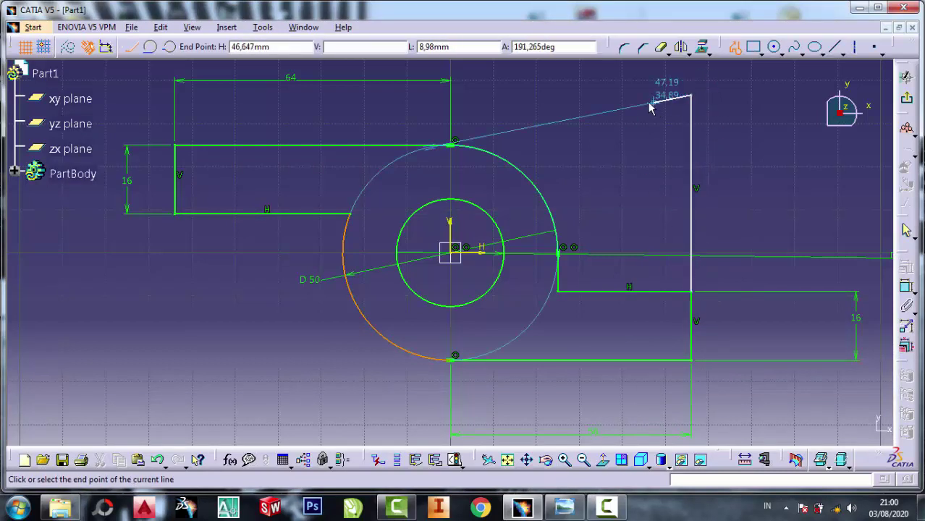
pyautogui.click(641, 95)
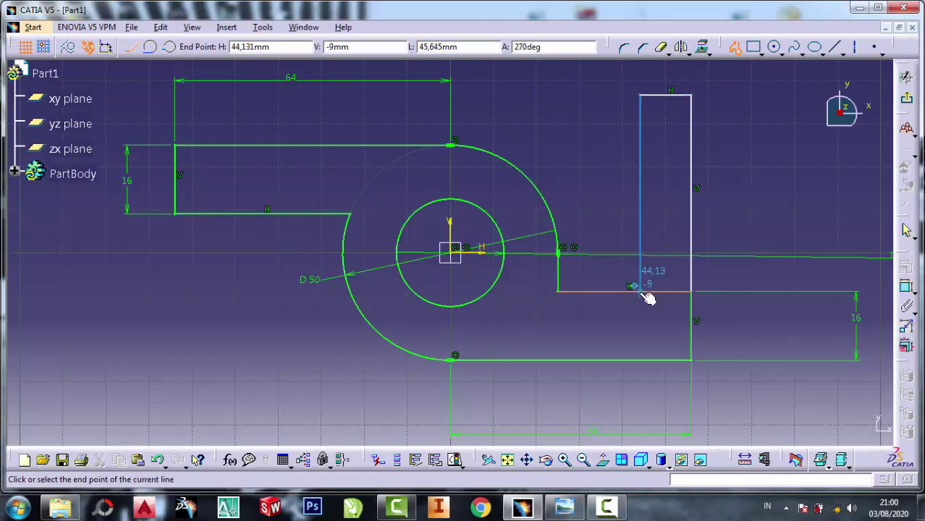
pyautogui.click(641, 288)
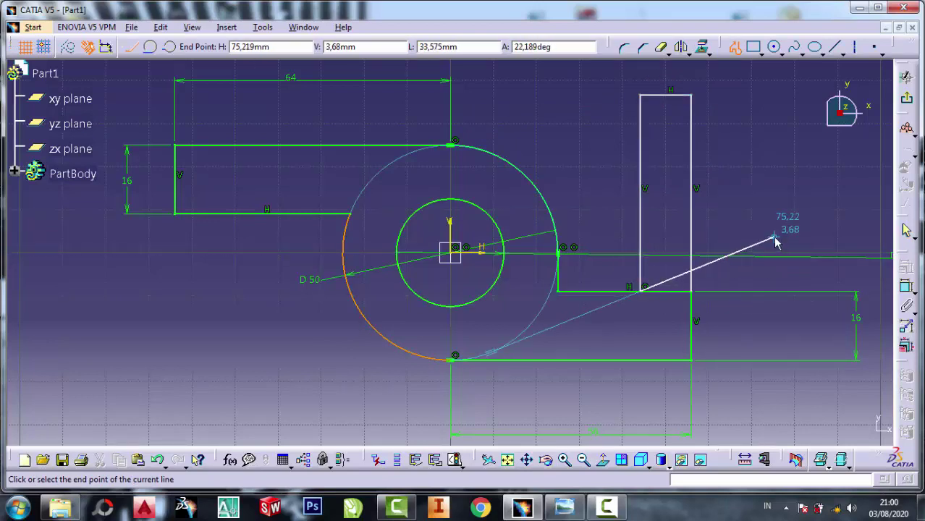
pyautogui.press('Escape')
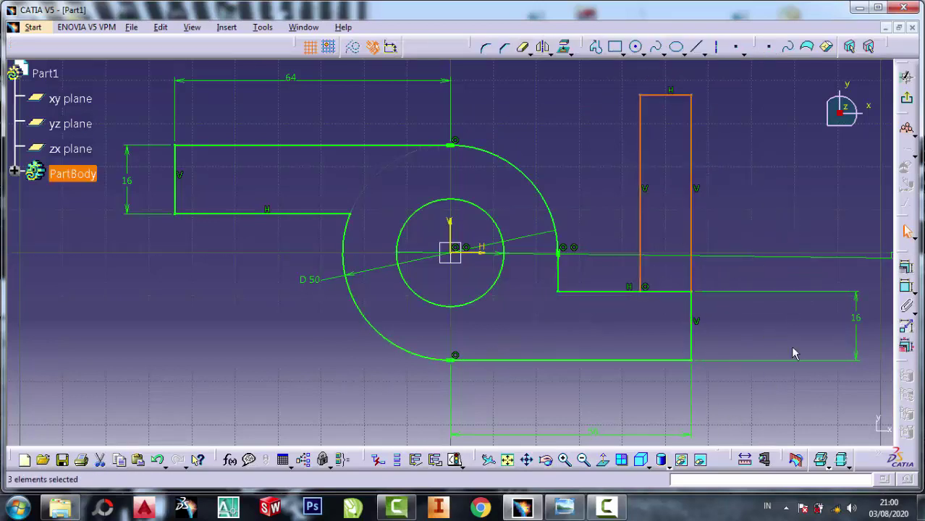
# Quick Trim the arm's top edge where it runs inside the upright.
pyautogui.click(565, 506)
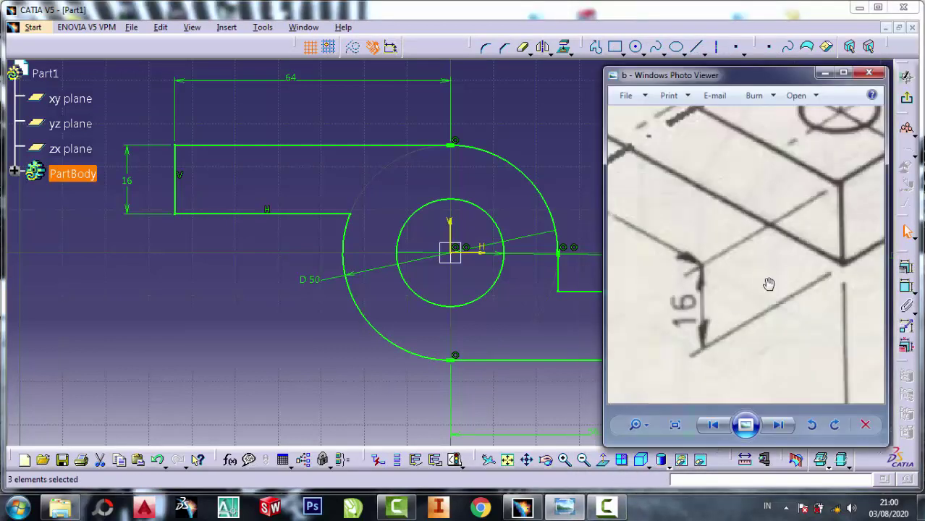
pyautogui.scroll(-2, 769, 284)
pyautogui.scroll(-3, 768, 283)
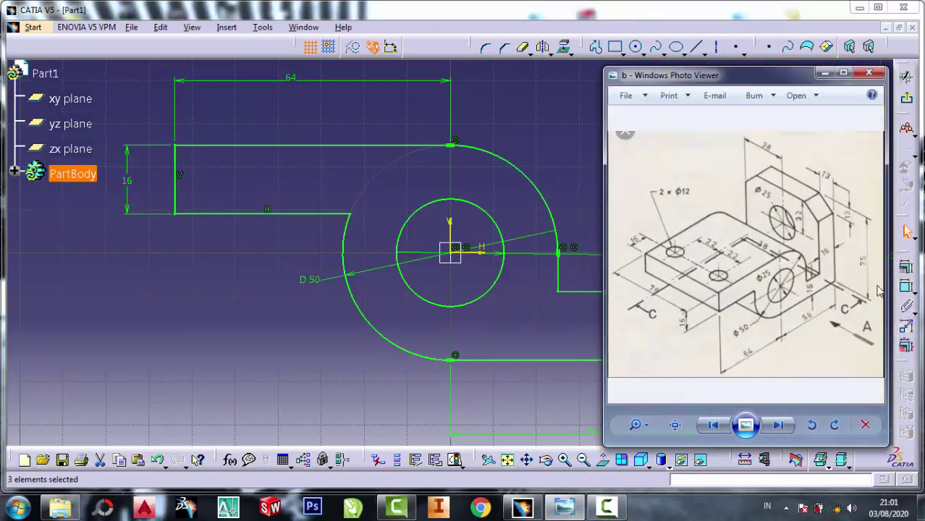
pyautogui.scroll(2, 870, 307)
pyautogui.scroll(2, 873, 288)
pyautogui.click(823, 73)
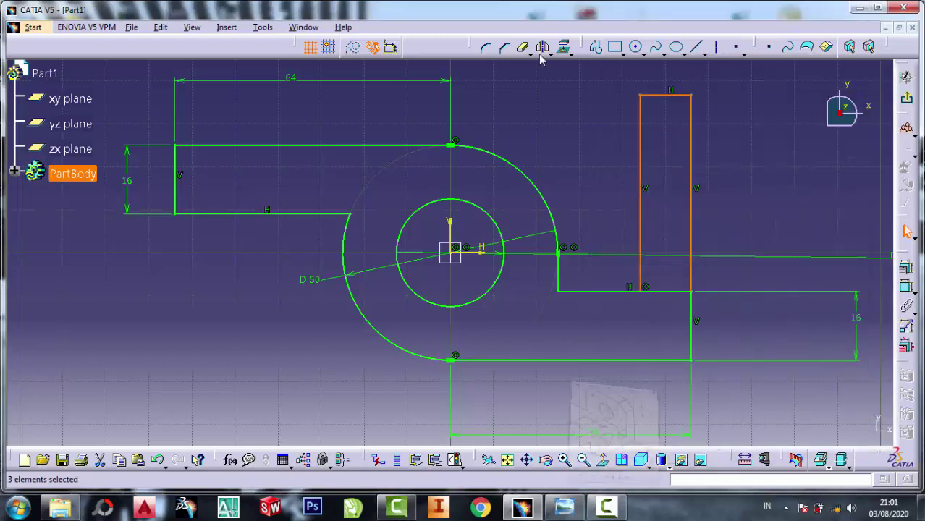
pyautogui.click(522, 47)
pyautogui.click(683, 293)
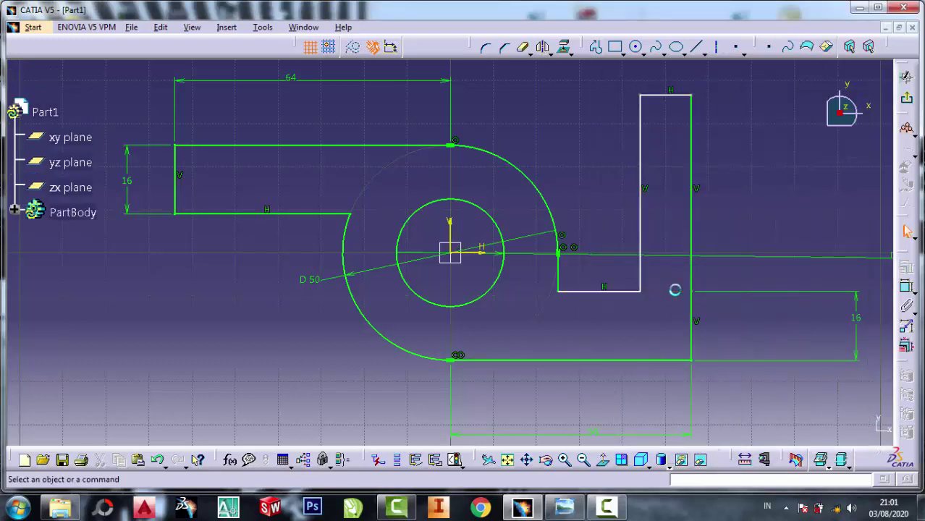
# Delete the arm's lower right edge and the upright's right edge.
pyautogui.click(906, 287)
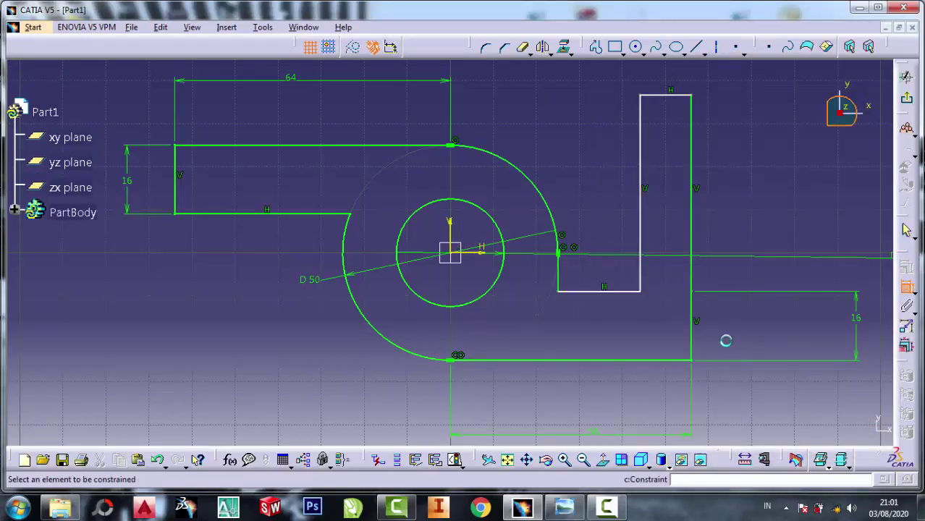
pyautogui.click(691, 224)
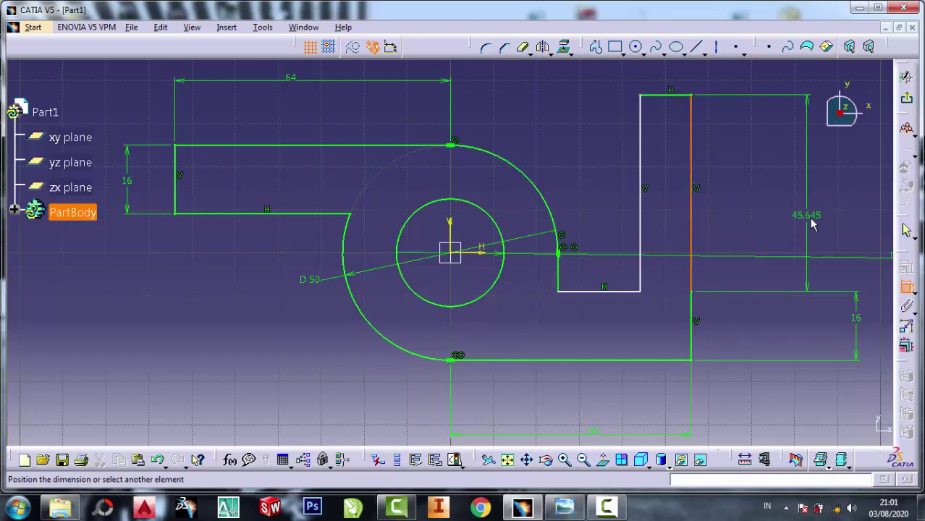
pyautogui.press('Escape')
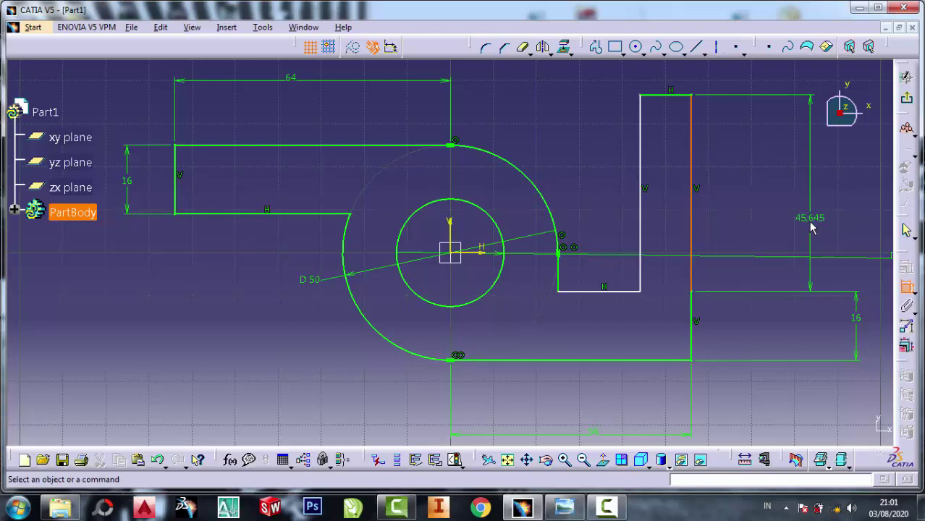
pyautogui.rightClick(694, 340)
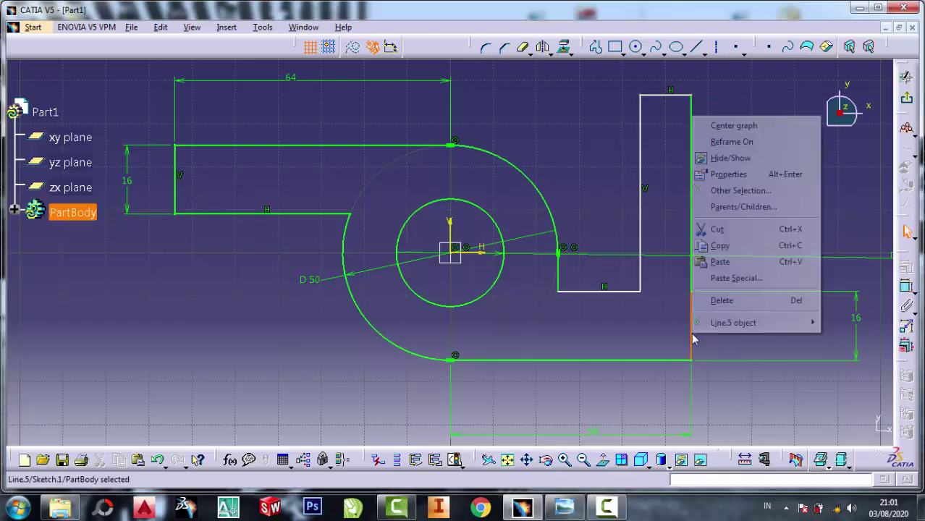
pyautogui.click(717, 228)
pyautogui.rightClick(693, 253)
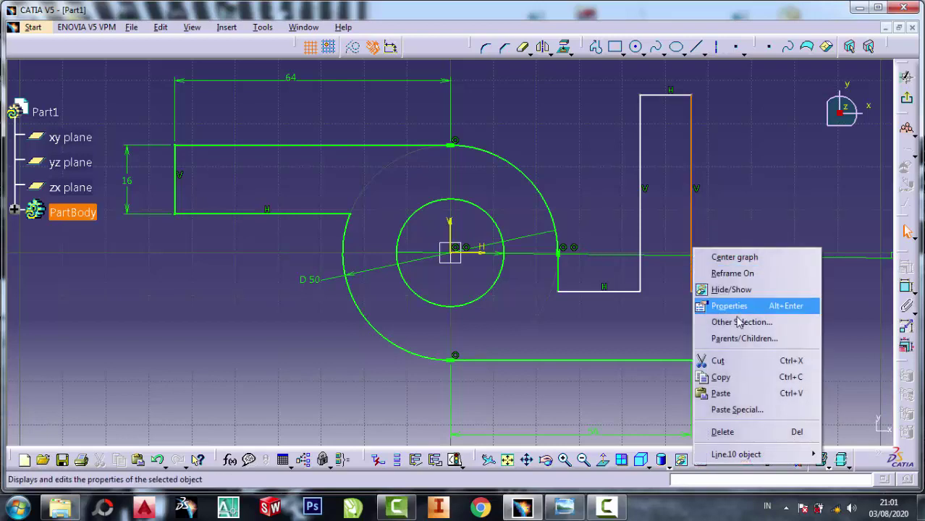
pyautogui.click(699, 360)
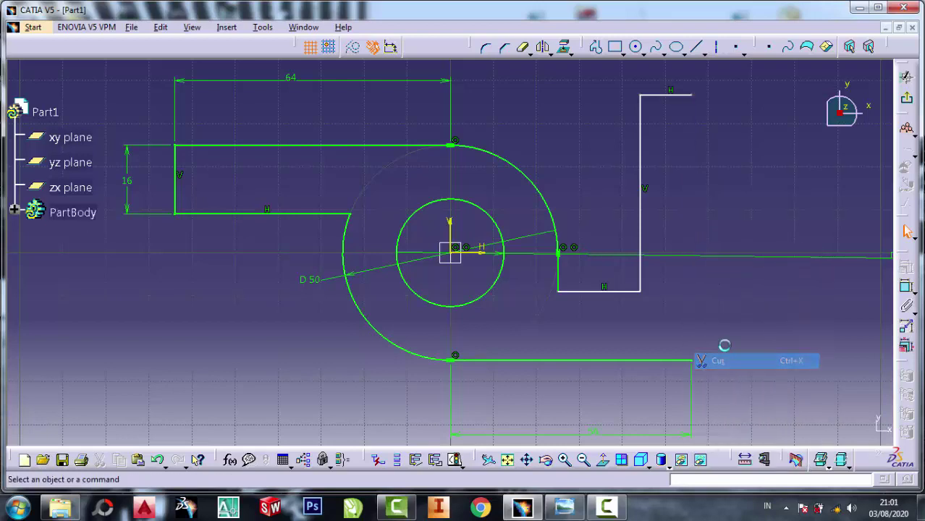
# Draw one continuous right edge up the full height and dimension it 75.
pyautogui.click(695, 47)
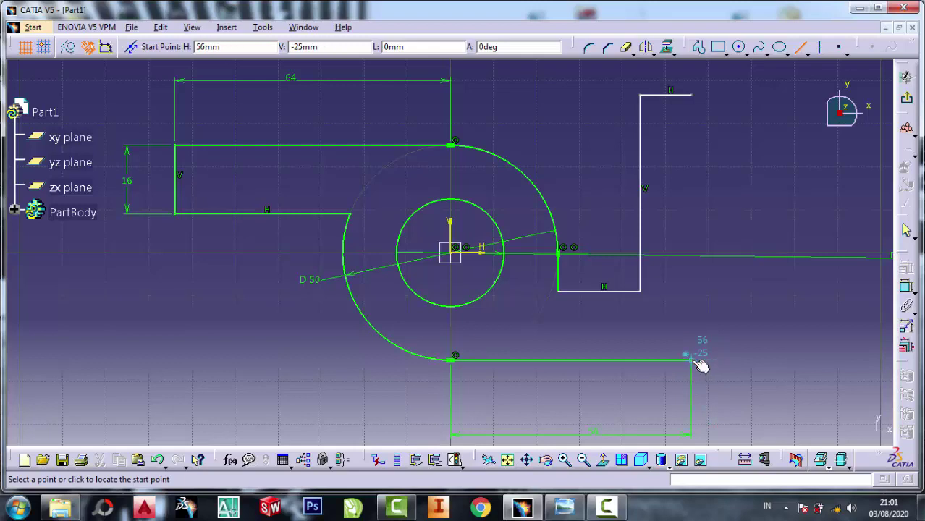
pyautogui.click(692, 360)
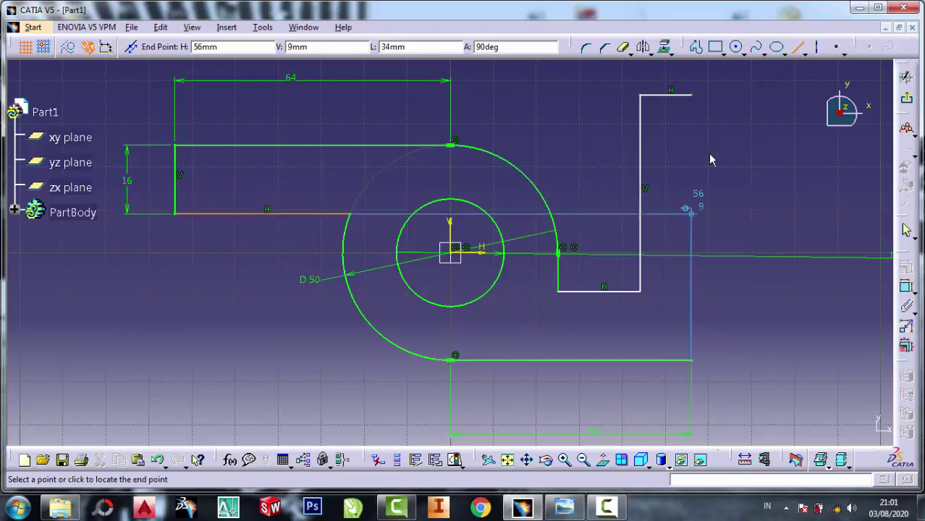
pyautogui.click(690, 95)
pyautogui.click(905, 287)
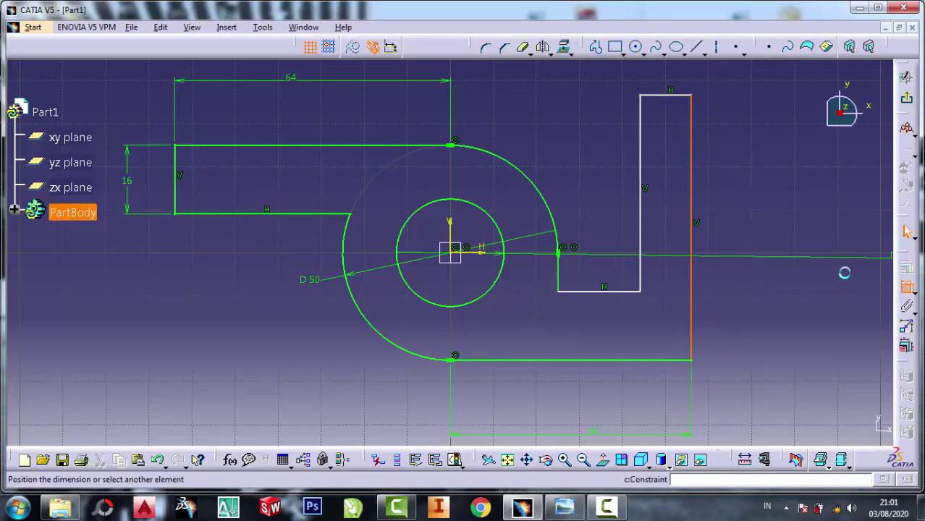
pyautogui.click(786, 251)
pyautogui.doubleClick(787, 251)
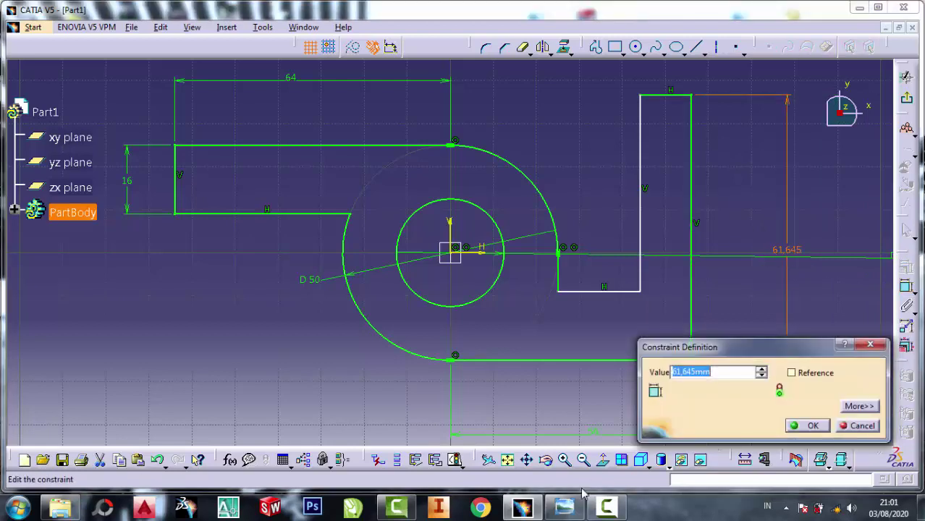
pyautogui.click(566, 507)
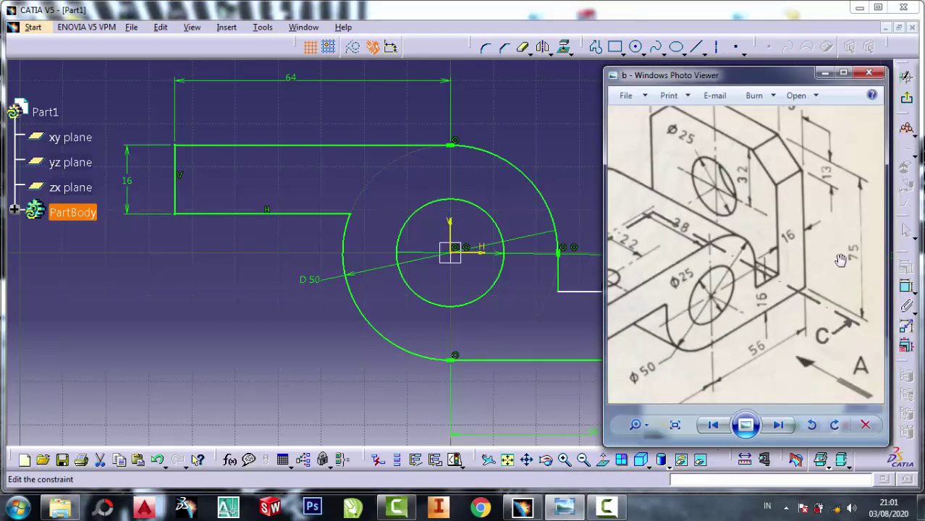
pyautogui.click(825, 76)
pyautogui.write('75')
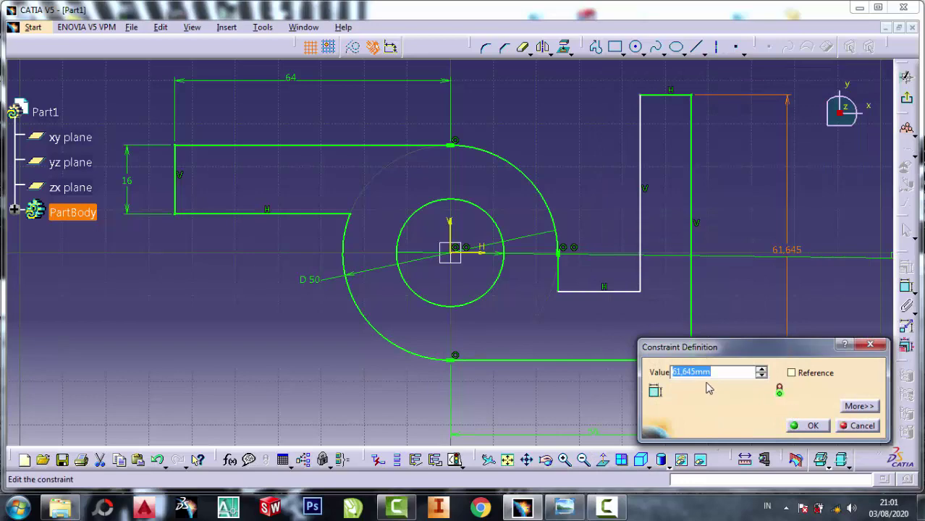
pyautogui.click(813, 425)
# Dimension the upright's width between its two vertical edges as 16.
pyautogui.moveTo(724, 283); pyautogui.dragTo(651, 255, button='middle')
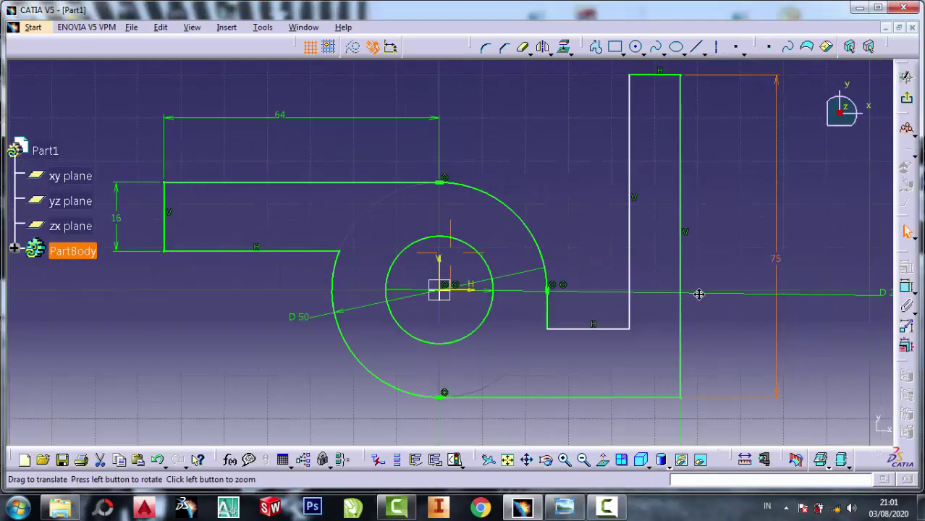
pyautogui.click(905, 286)
pyautogui.click(580, 226)
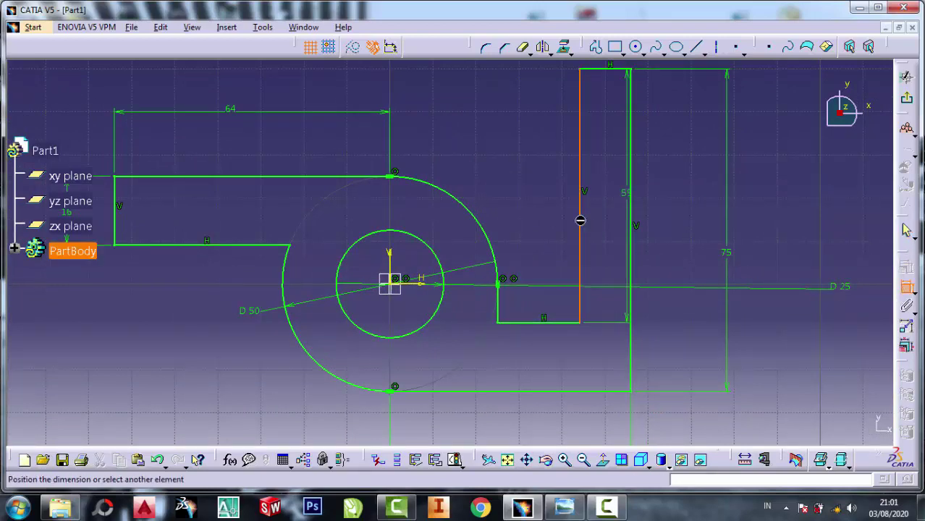
pyautogui.click(632, 223)
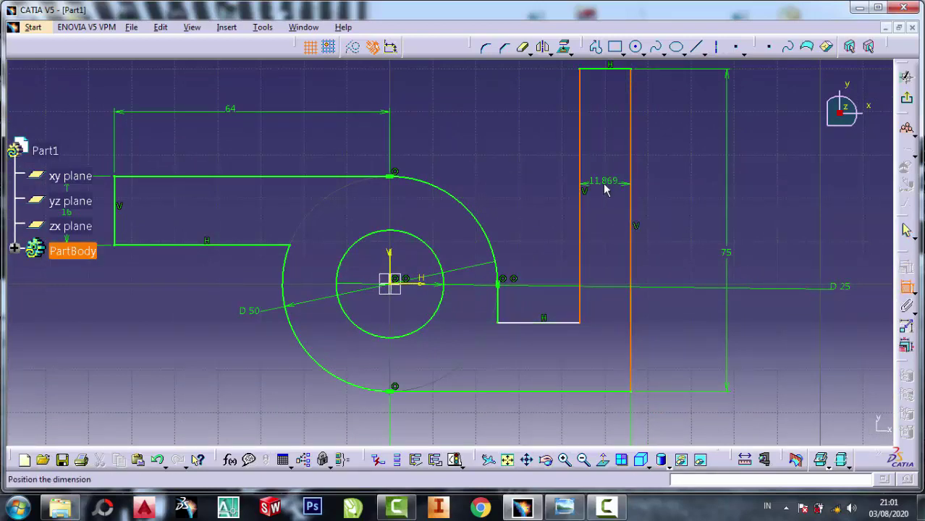
pyautogui.click(605, 189)
pyautogui.doubleClick(605, 182)
pyautogui.write('1')
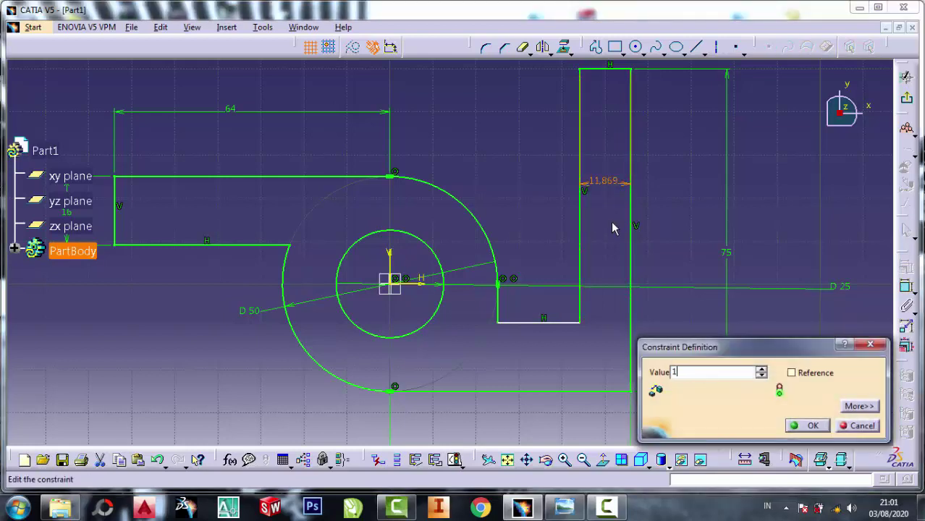
pyautogui.write('6')
pyautogui.click(812, 427)
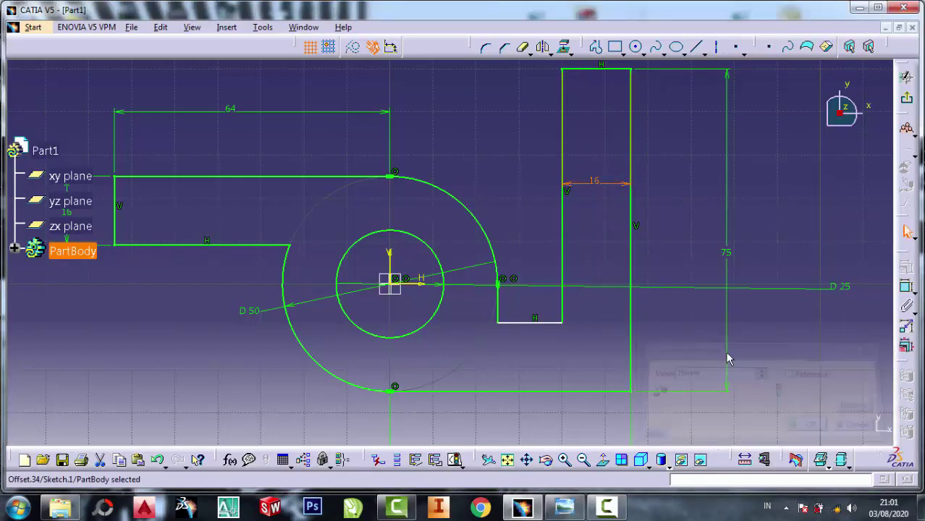
pyautogui.moveTo(500, 232)
pyautogui.mouseDown(button='middle')
pyautogui.moveTo(608, 130)
pyautogui.moveTo(621, 191)
pyautogui.moveTo(628, 110)
pyautogui.mouseUp(button='middle')
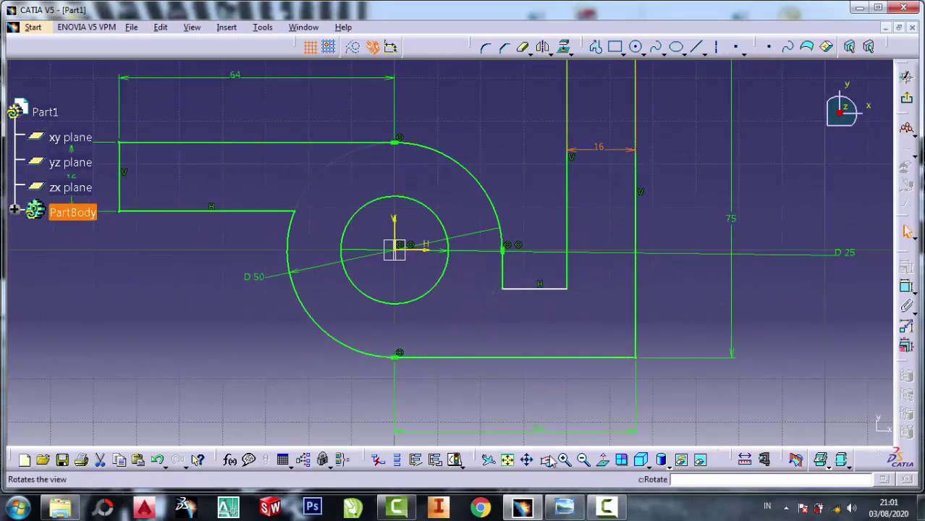
# Check the whole profile against the reference drawing, then exit the Sketcher to Part Design.
pyautogui.click(585, 460)
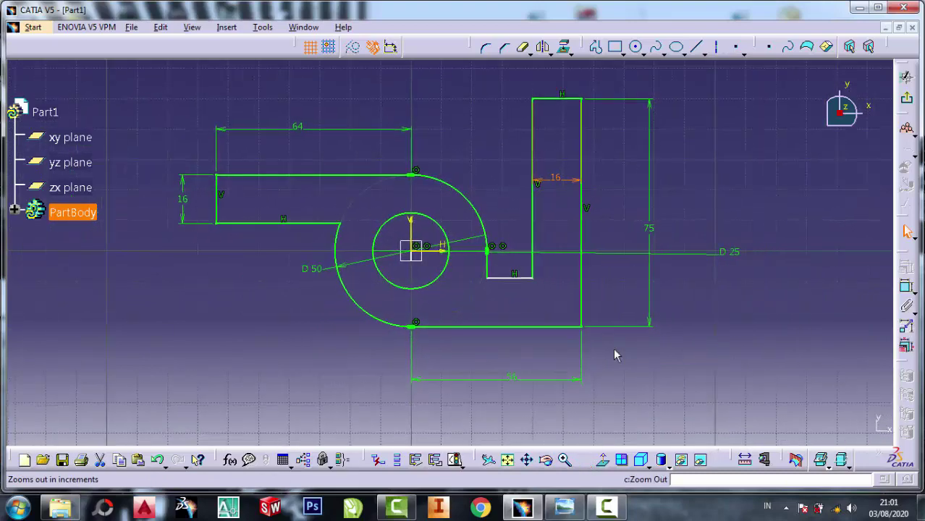
pyautogui.click(564, 510)
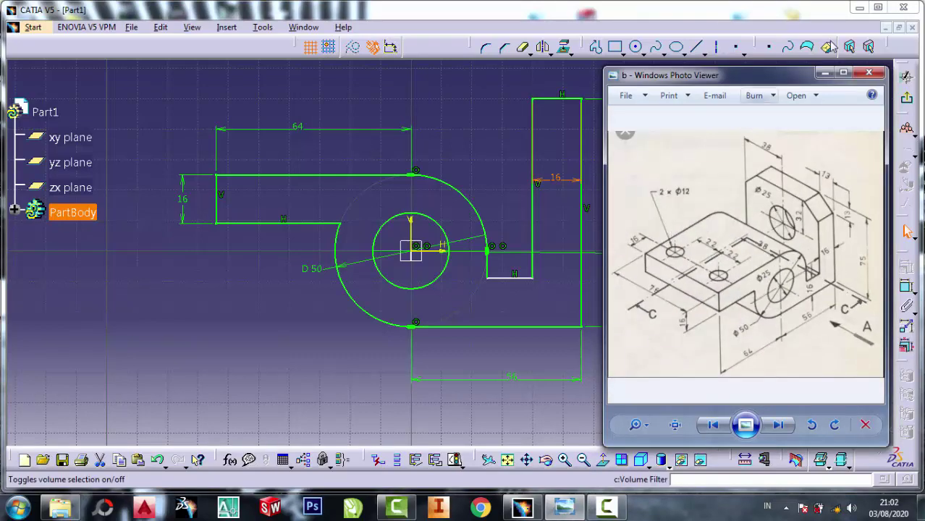
pyautogui.click(825, 74)
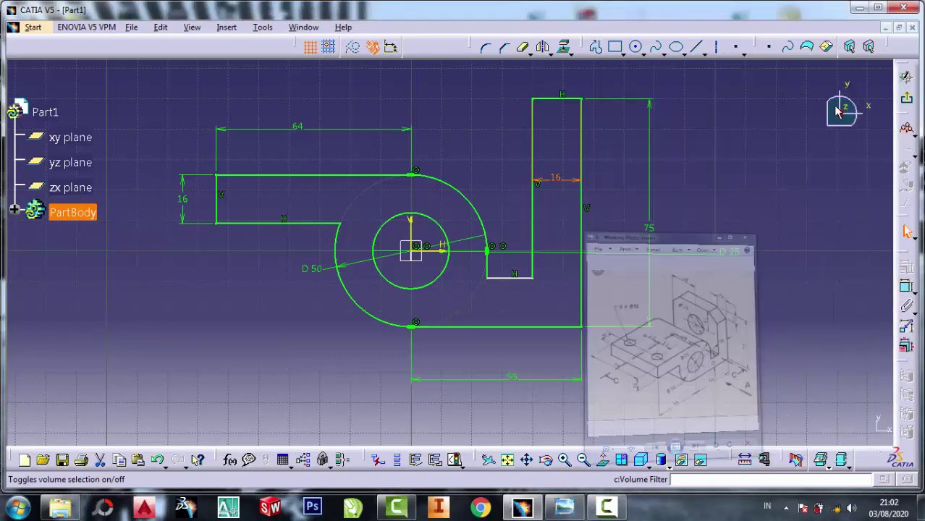
pyautogui.click(907, 105)
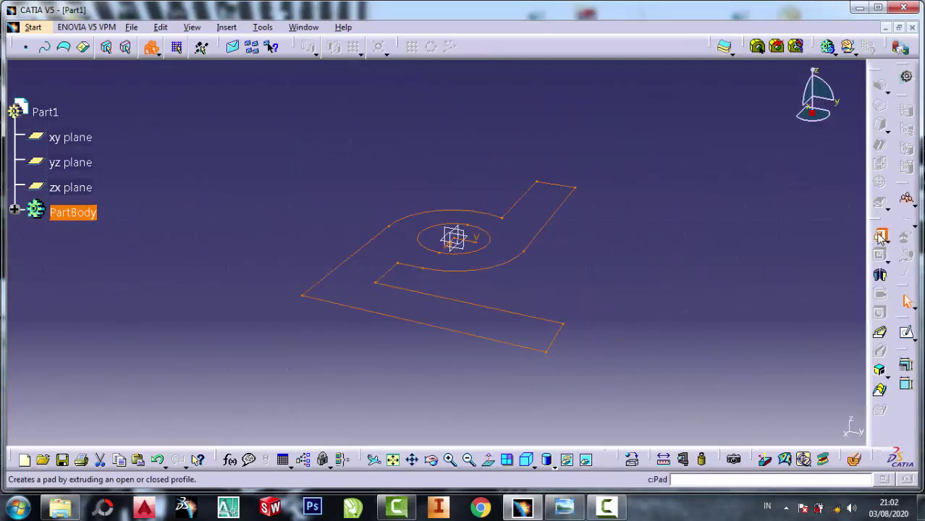
# Pad the bracket profile to a length of 76 mm.
pyautogui.click(880, 236)
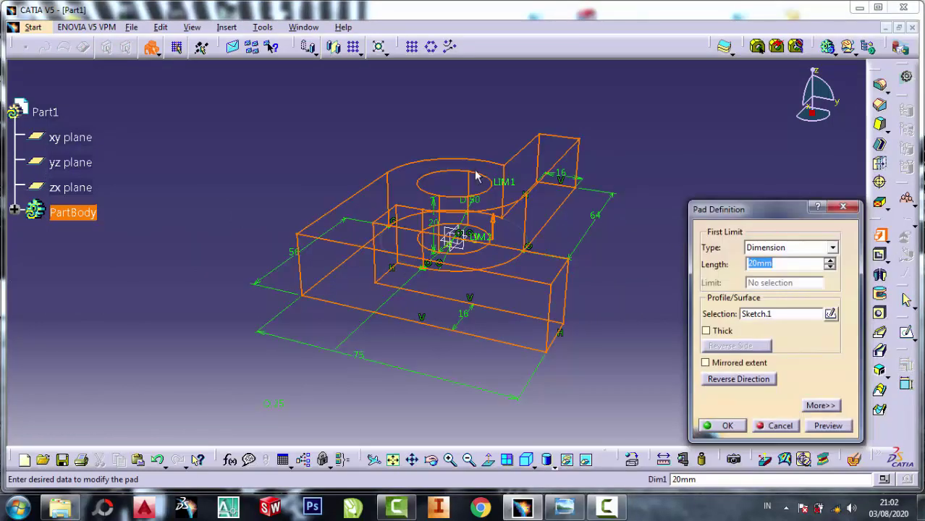
pyautogui.click(564, 506)
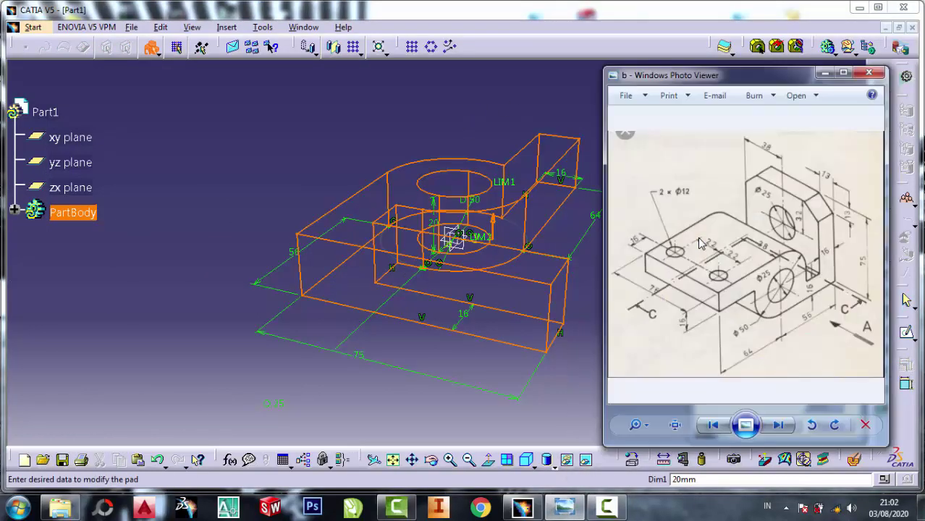
pyautogui.scroll(2, 648, 304)
pyautogui.scroll(2, 648, 304)
pyautogui.scroll(2, 647, 304)
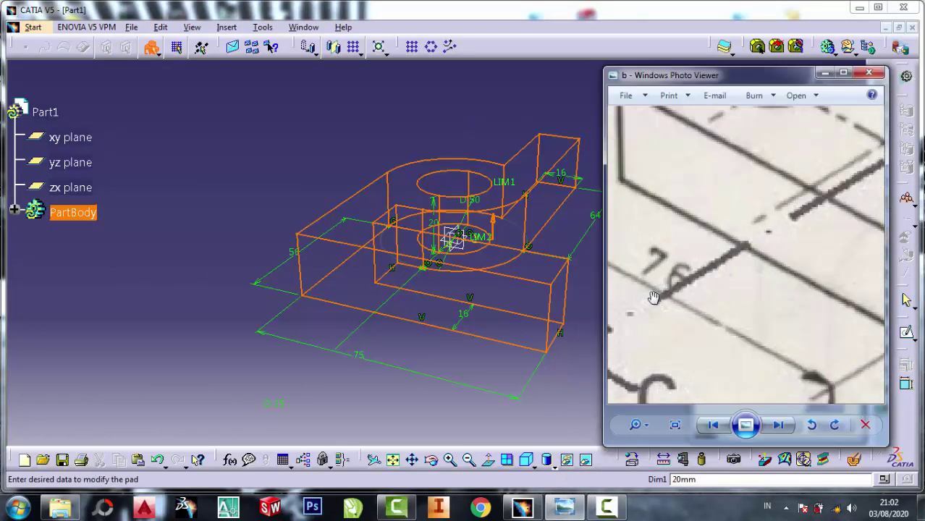
pyautogui.click(825, 73)
pyautogui.write('76')
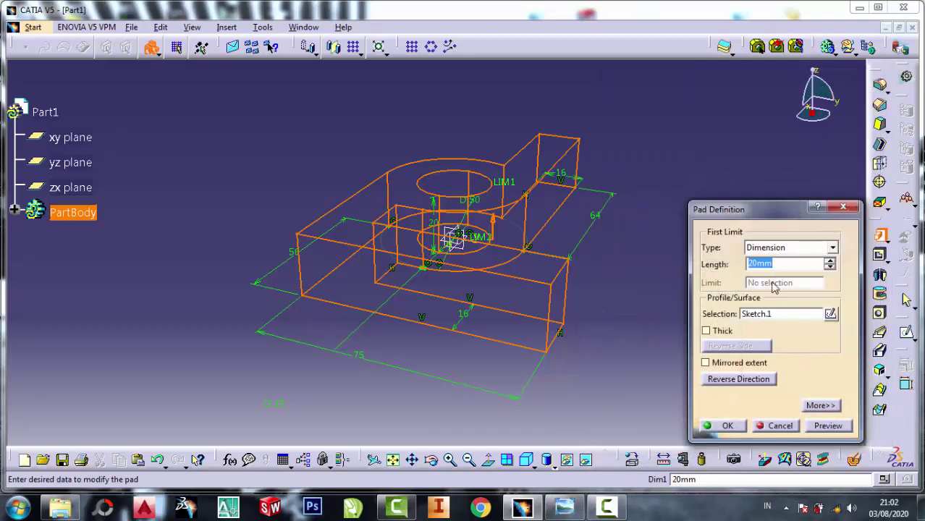
pyautogui.click(727, 427)
# Orbit the view to inspect the new solid bracket from several angles.
pyautogui.click(632, 214)
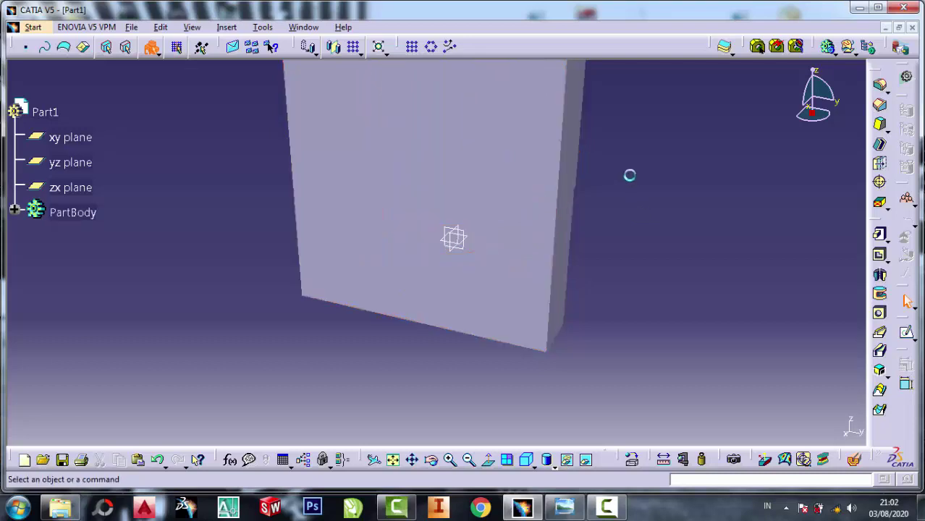
pyautogui.moveTo(630, 175); pyautogui.dragTo(598, 267, button='middle')
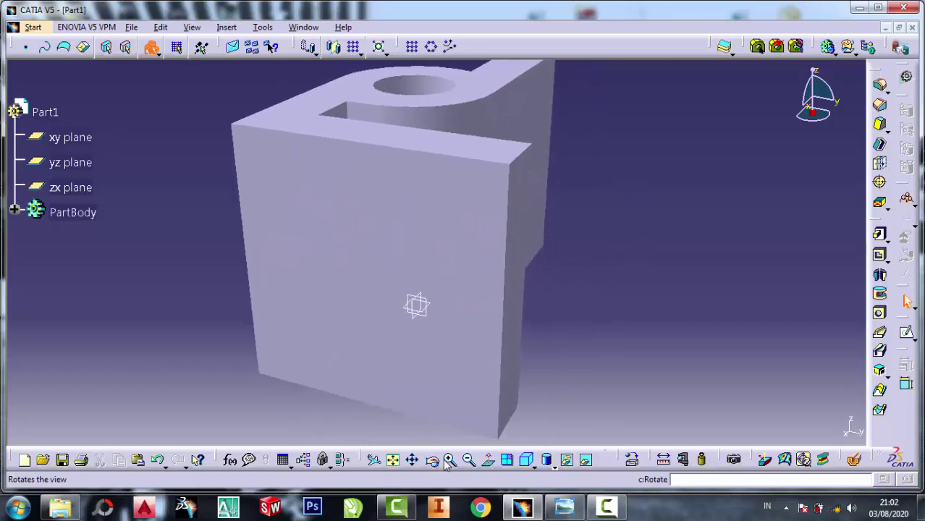
pyautogui.click(427, 463)
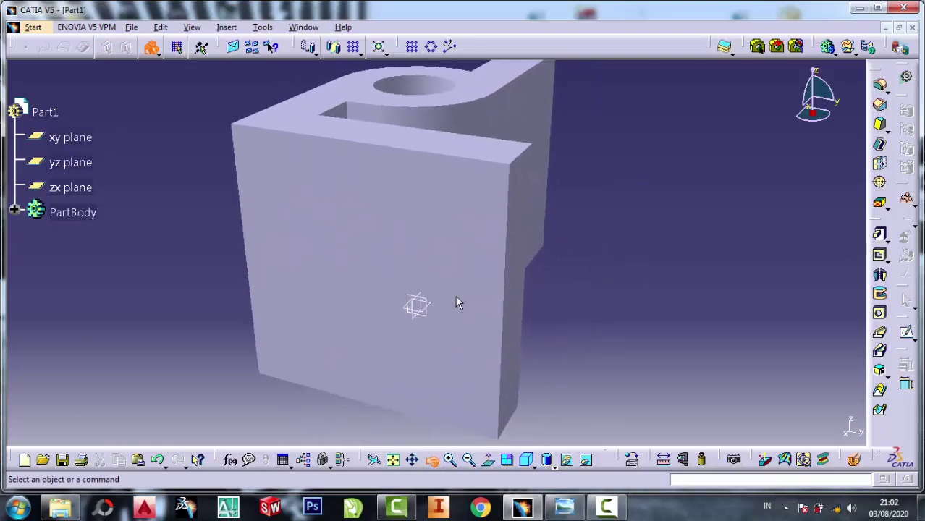
pyautogui.moveTo(418, 303); pyautogui.dragTo(282, 107, button='middle')
pyautogui.moveTo(282, 106); pyautogui.dragTo(341, 128)
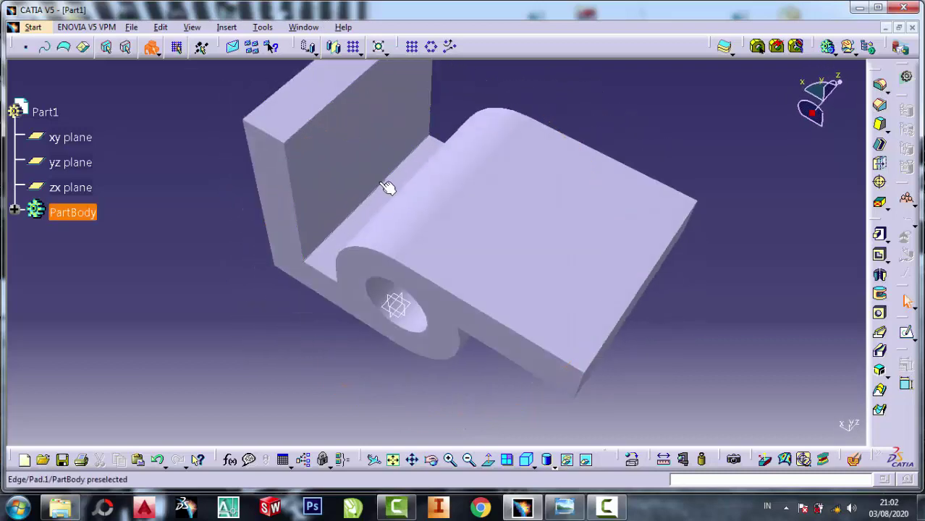
pyautogui.moveTo(385, 186); pyautogui.dragTo(373, 223, button='middle')
pyautogui.click(432, 461)
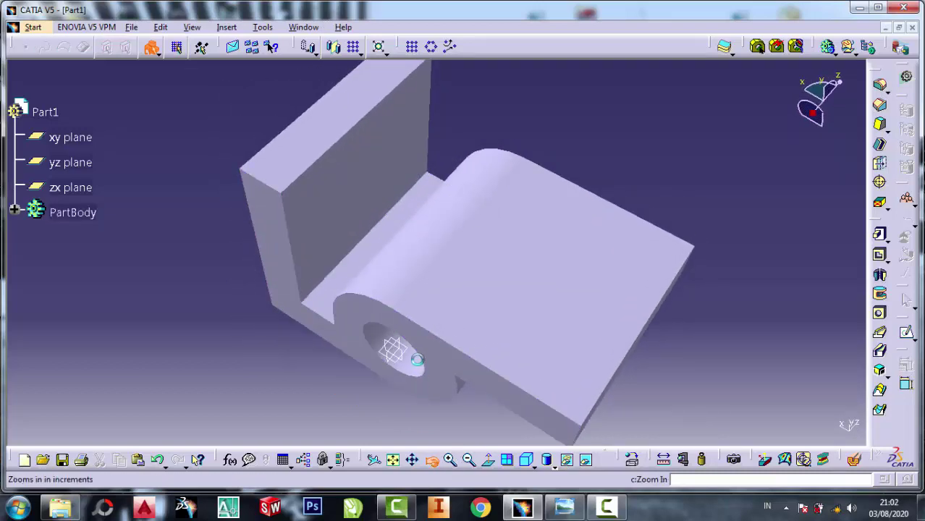
pyautogui.moveTo(409, 311)
pyautogui.mouseDown()
pyautogui.moveTo(400, 283)
pyautogui.moveTo(380, 268)
pyautogui.mouseUp()
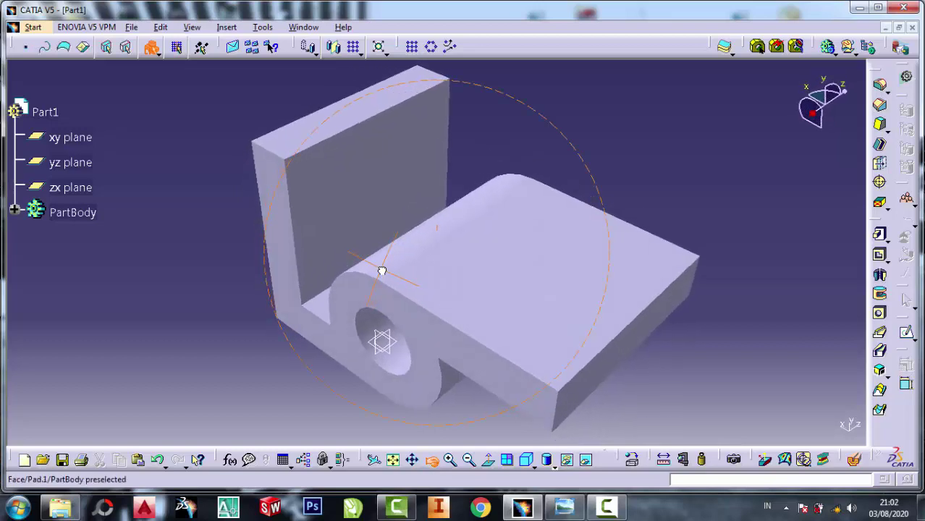
pyautogui.click(563, 513)
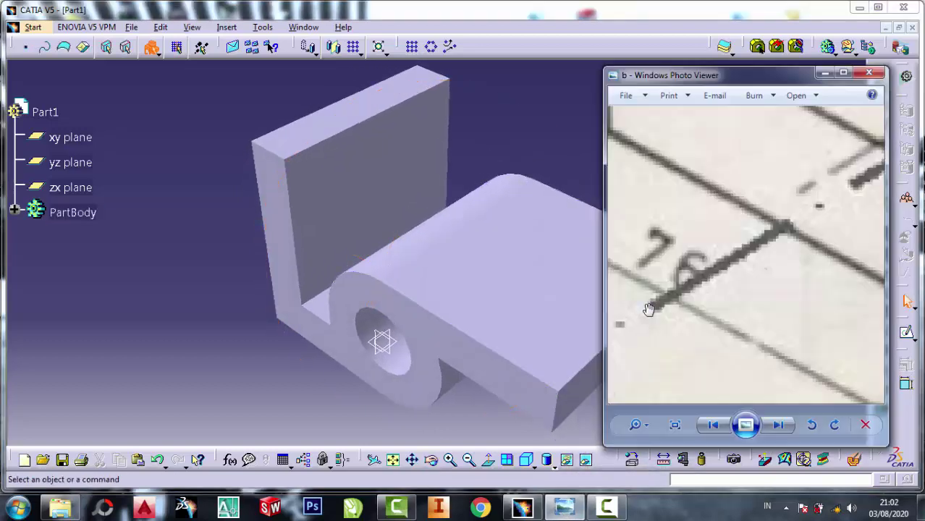
pyautogui.scroll(-2, 706, 242)
pyautogui.scroll(-2, 705, 242)
pyautogui.scroll(-2, 705, 242)
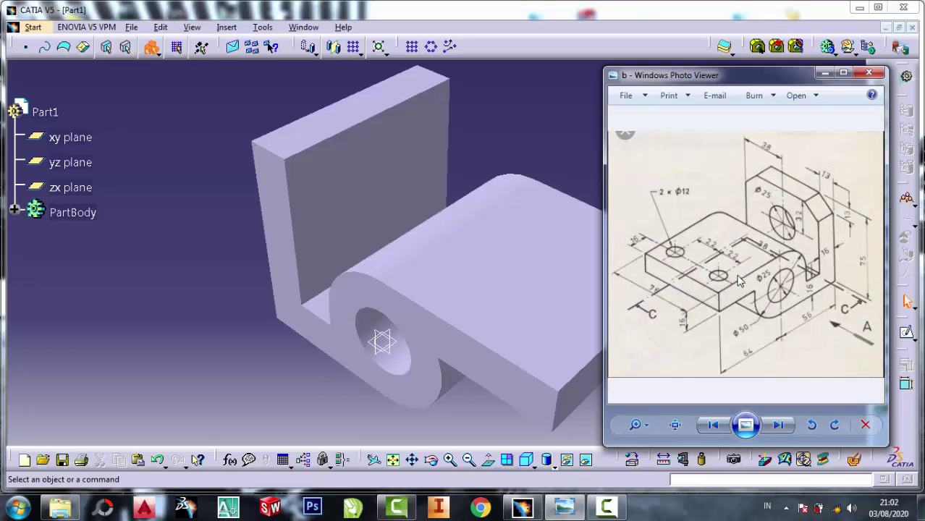
pyautogui.scroll(2, 807, 206)
pyautogui.scroll(2, 803, 197)
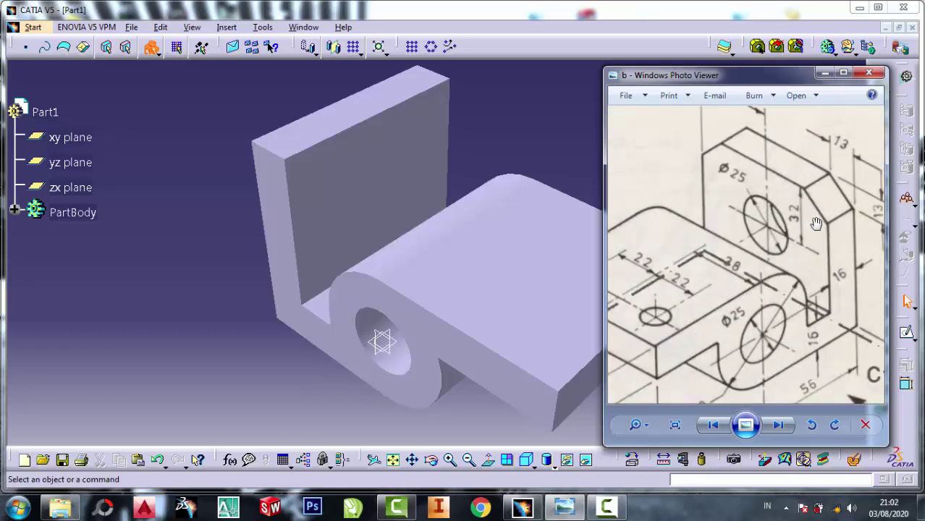
pyautogui.scroll(-1, 815, 224)
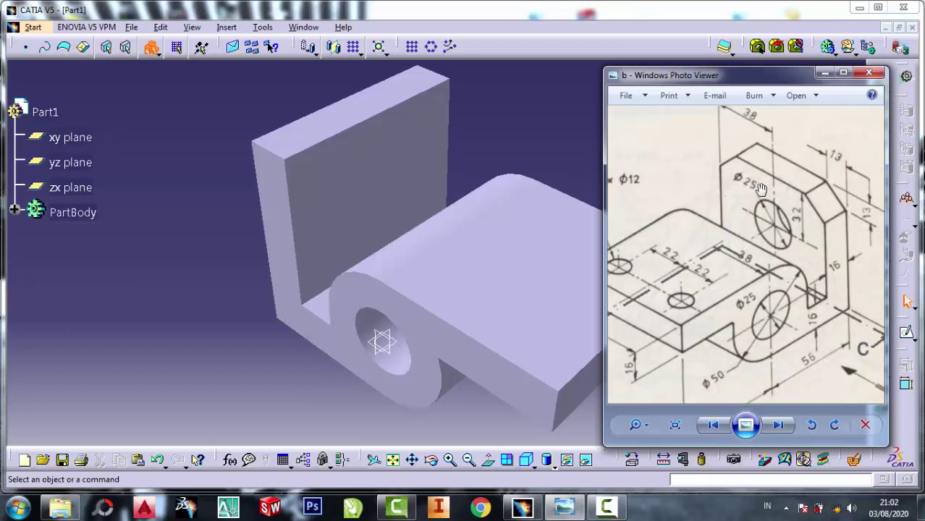
pyautogui.scroll(1, 715, 183)
pyautogui.scroll(1, 746, 177)
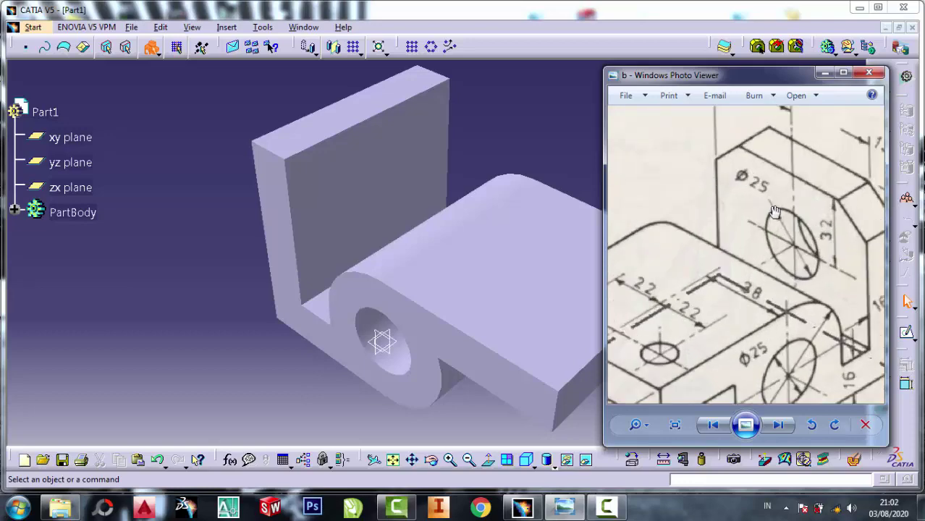
pyautogui.click(824, 74)
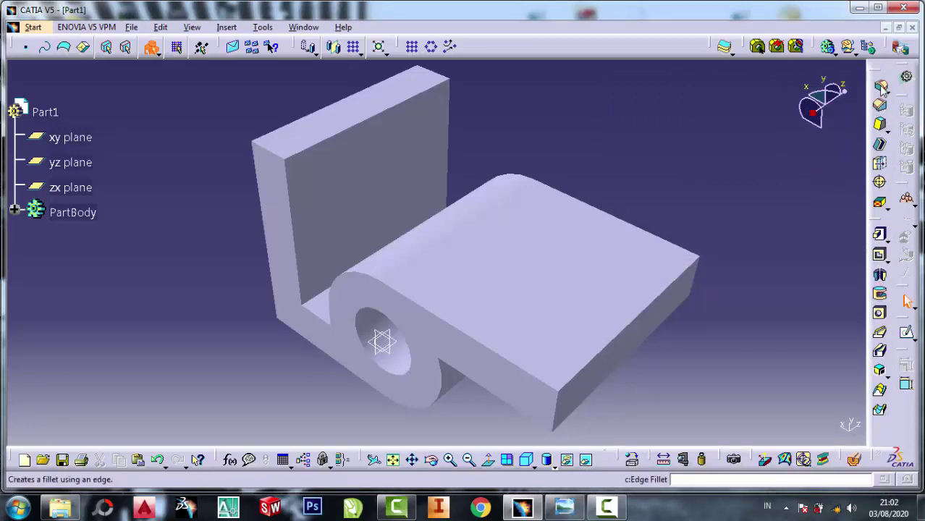
# Apply a 13 mm Edge Fillet to the upright's two top edges, then undo it.
pyautogui.click(271, 150)
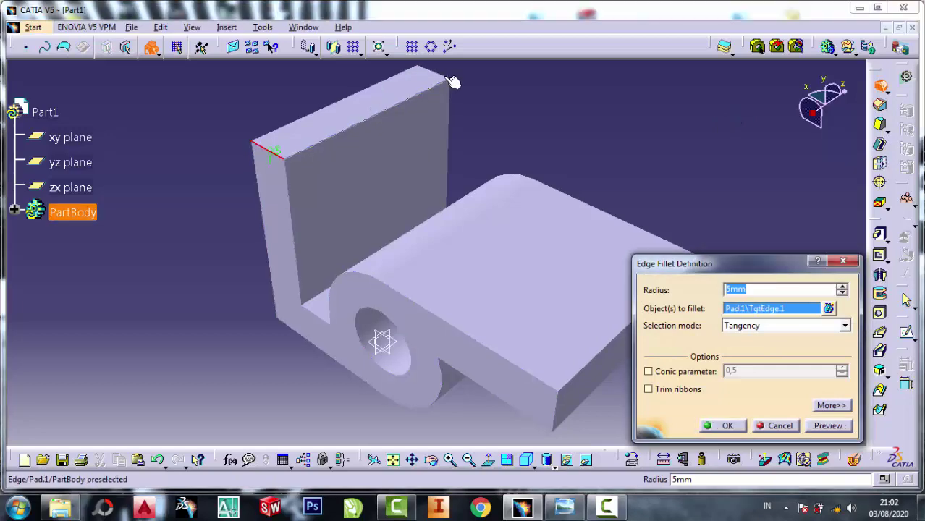
pyautogui.click(452, 82)
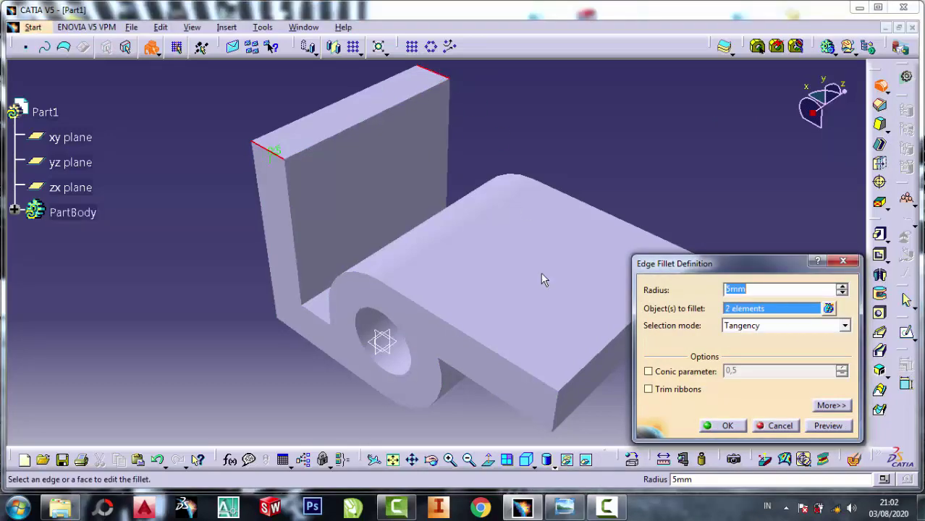
pyautogui.click(564, 507)
pyautogui.scroll(-1, 765, 165)
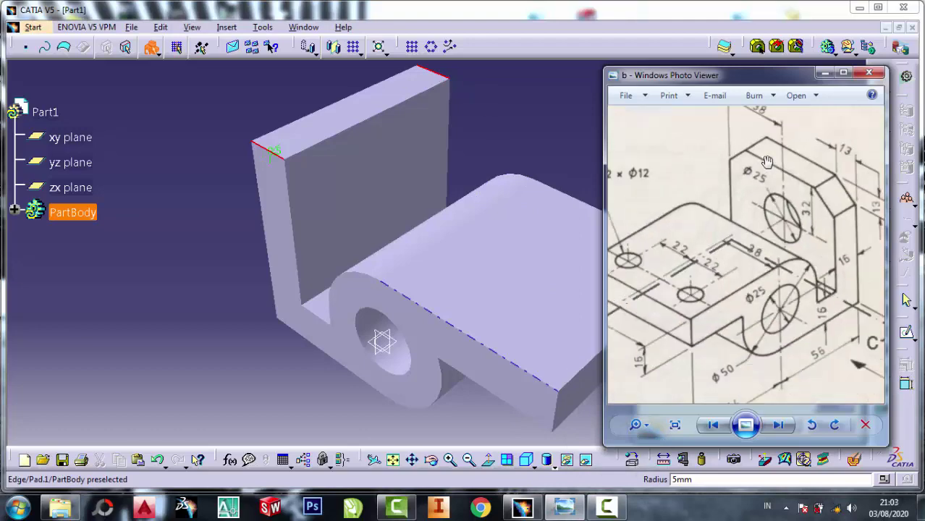
pyautogui.scroll(-1, 767, 160)
pyautogui.scroll(1, 861, 234)
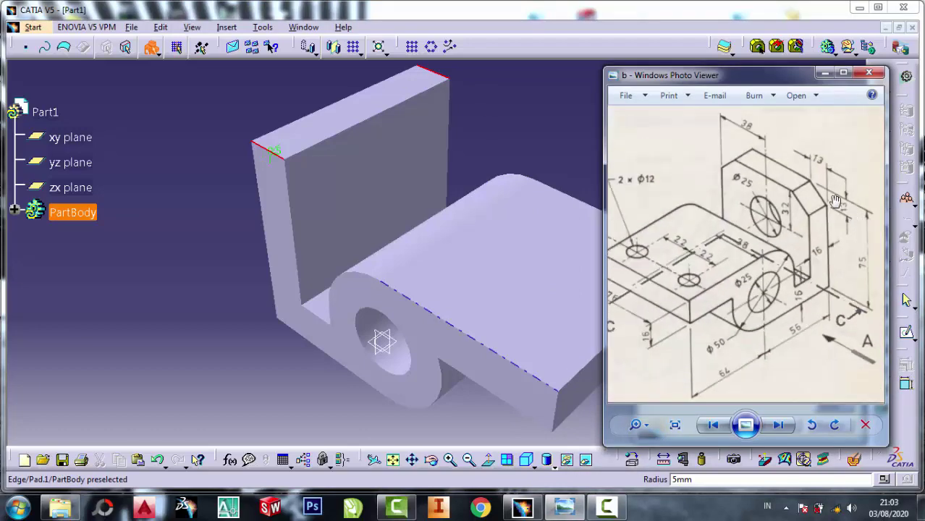
pyautogui.scroll(1, 755, 120)
pyautogui.scroll(1, 856, 187)
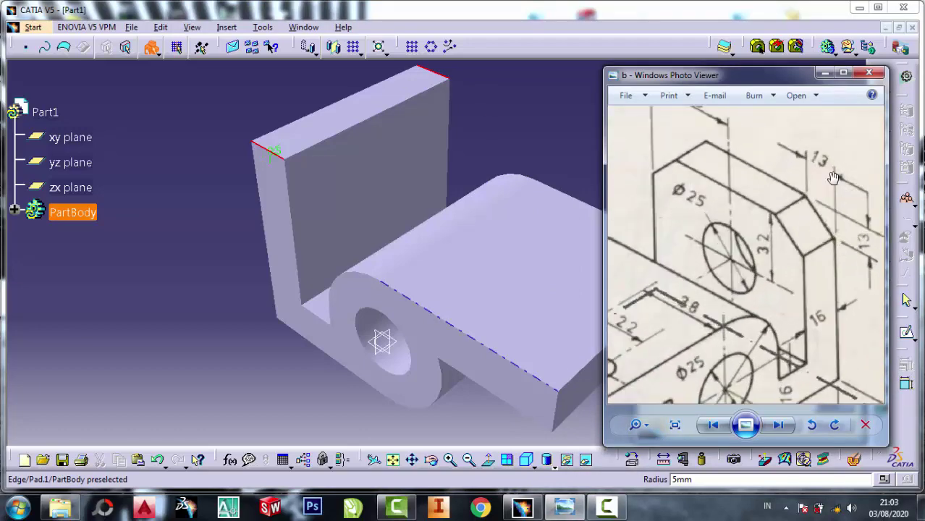
pyautogui.click(824, 74)
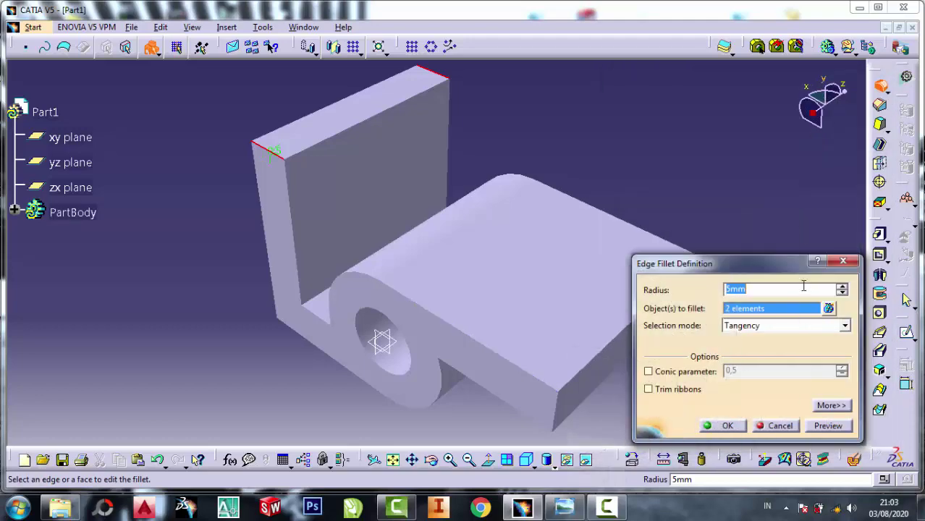
pyautogui.write('1')
pyautogui.write('3')
pyautogui.click(724, 425)
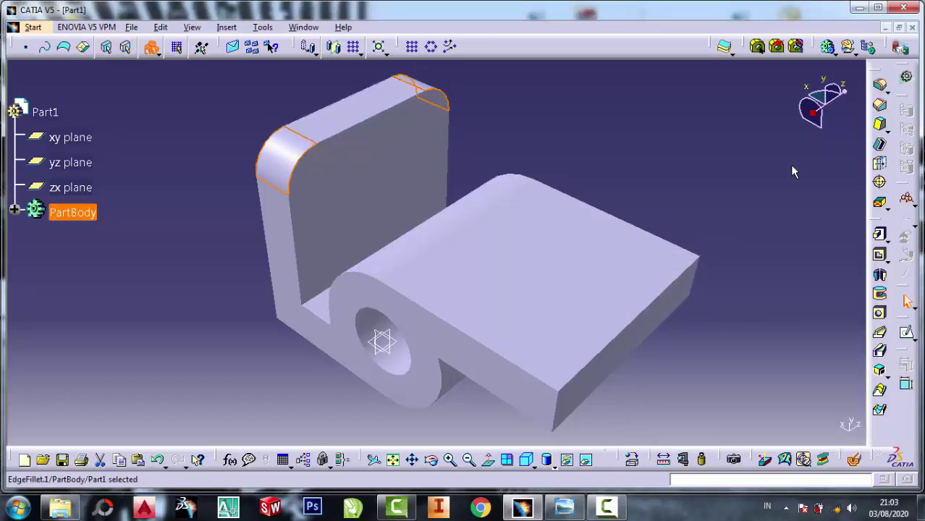
pyautogui.hotkey('ctrl', 'z')
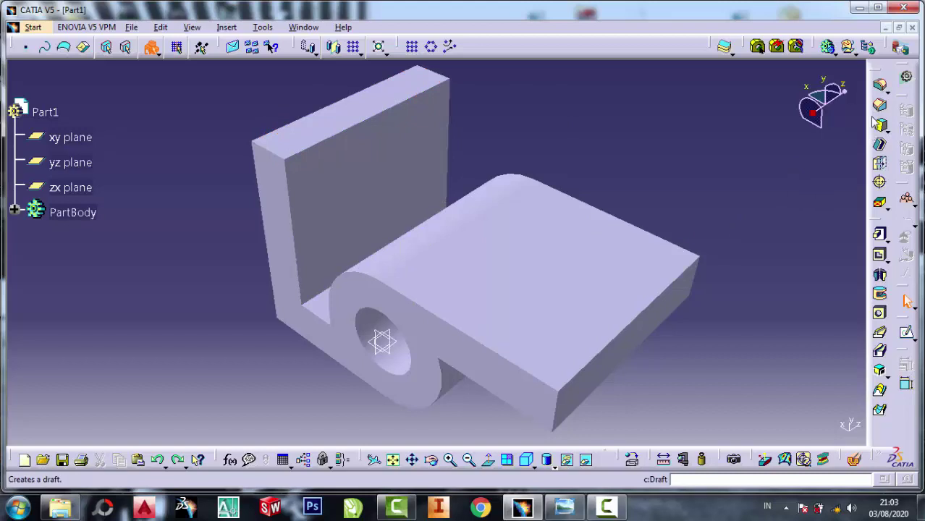
# Chamfer the upright's two top corner edges with length 13 mm at 45°.
pyautogui.click(564, 506)
pyautogui.scroll(-1, 726, 244)
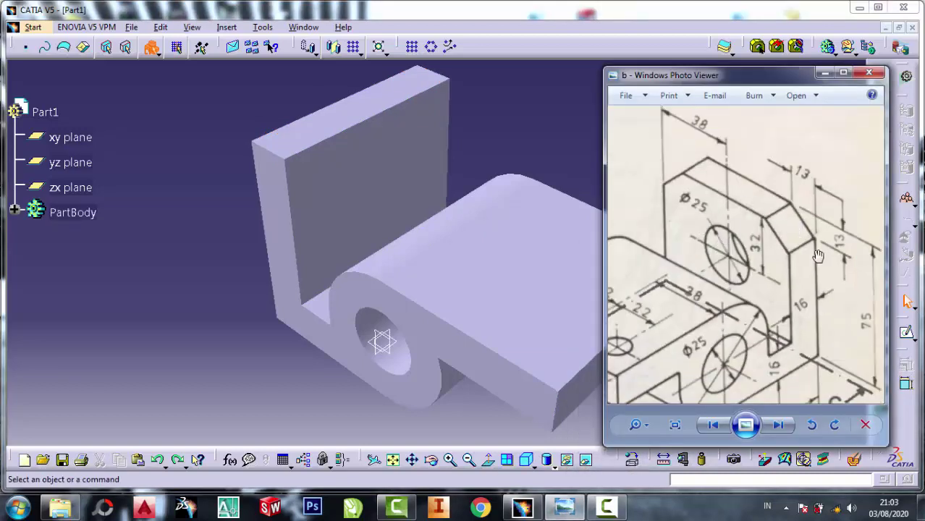
pyautogui.click(824, 73)
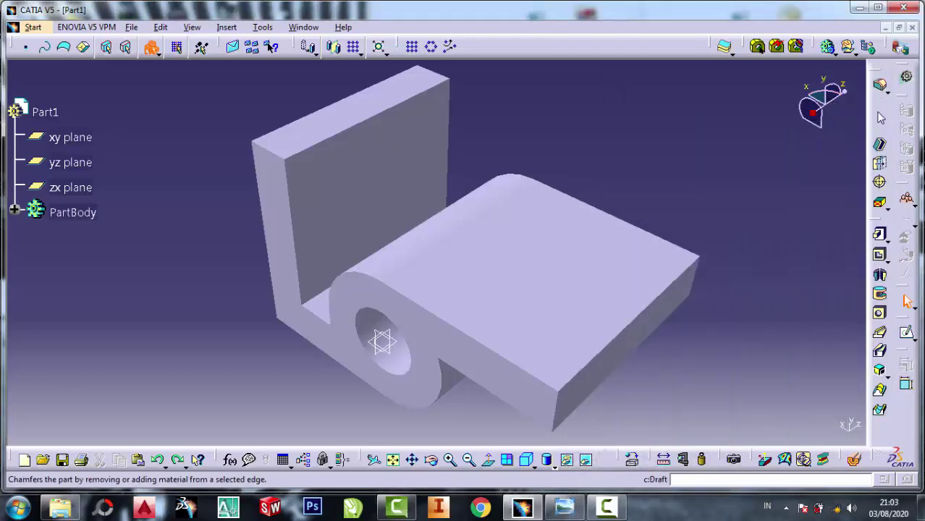
pyautogui.click(879, 105)
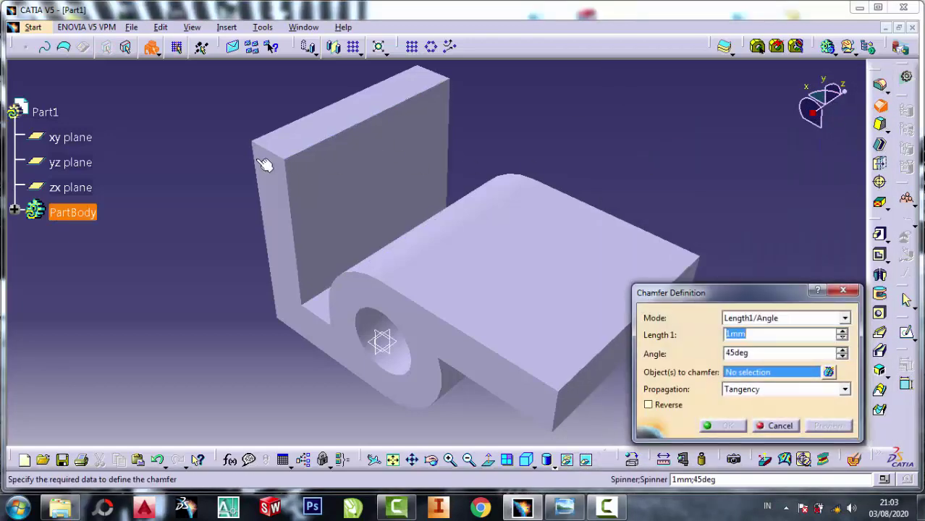
pyautogui.click(282, 157)
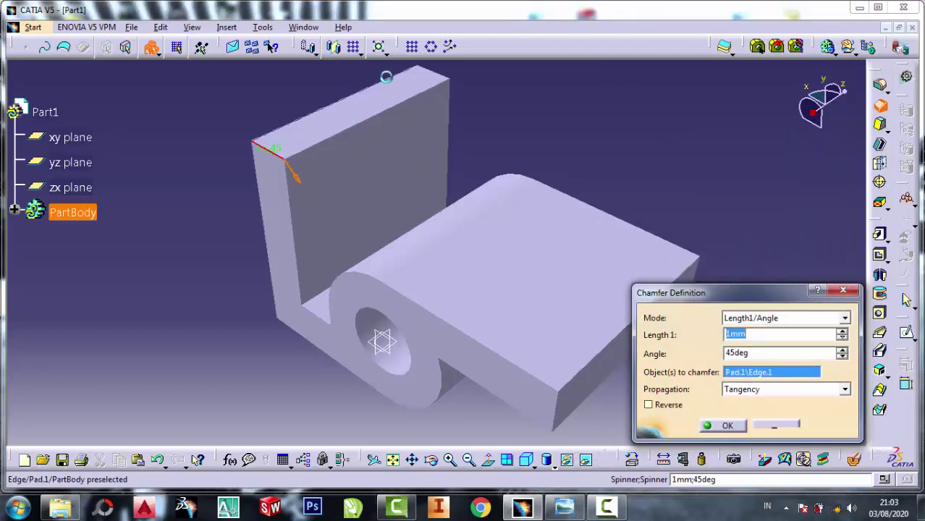
pyautogui.click(443, 77)
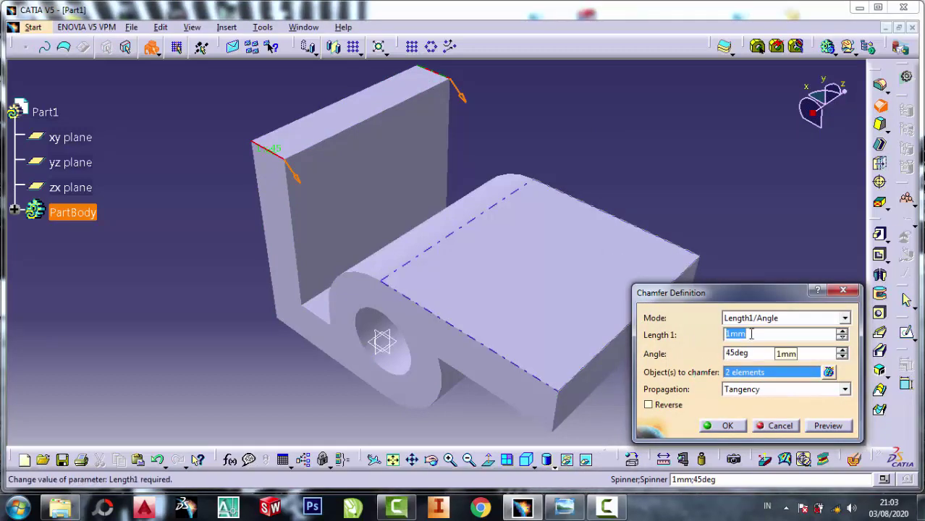
pyautogui.write('13')
pyautogui.click(732, 426)
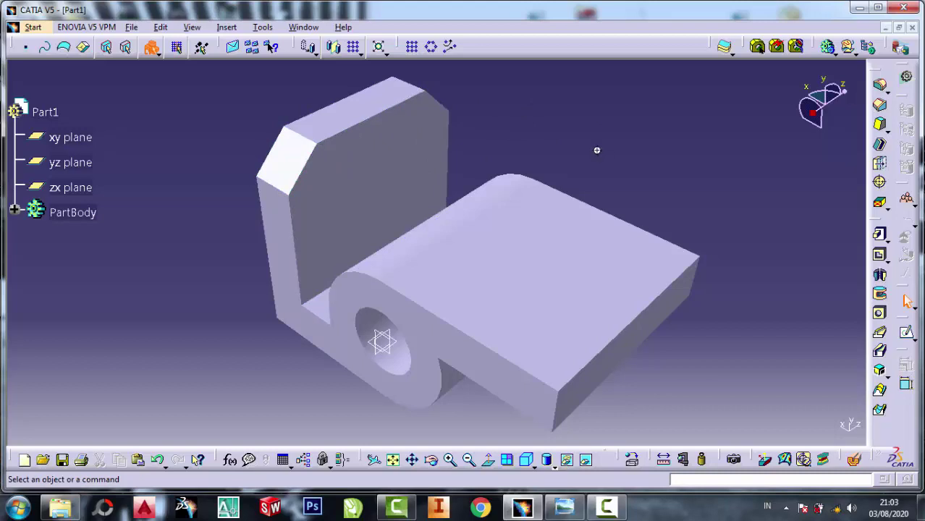
pyautogui.moveTo(596, 147); pyautogui.dragTo(565, 143, button='middle')
# Briefly open a sketch on the upright's inner face, then rotate to show its outer face.
pyautogui.click(562, 509)
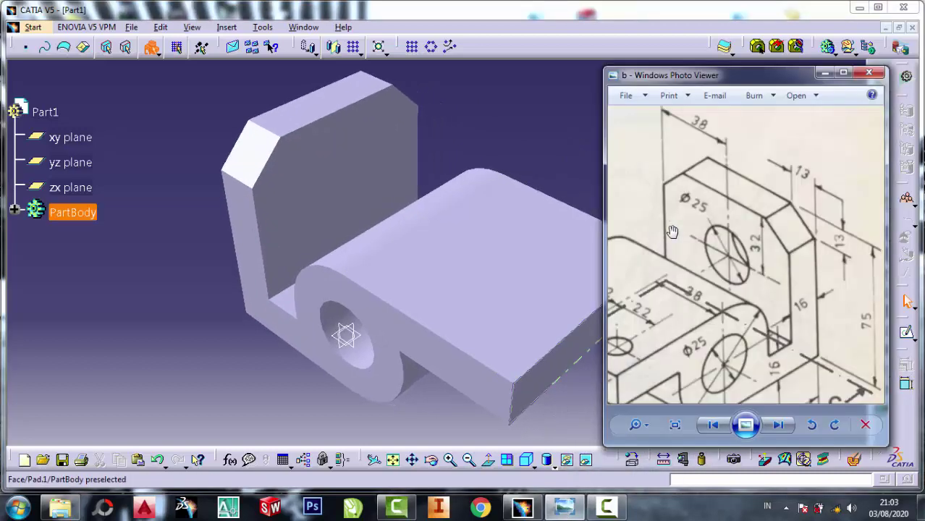
pyautogui.scroll(1, 755, 224)
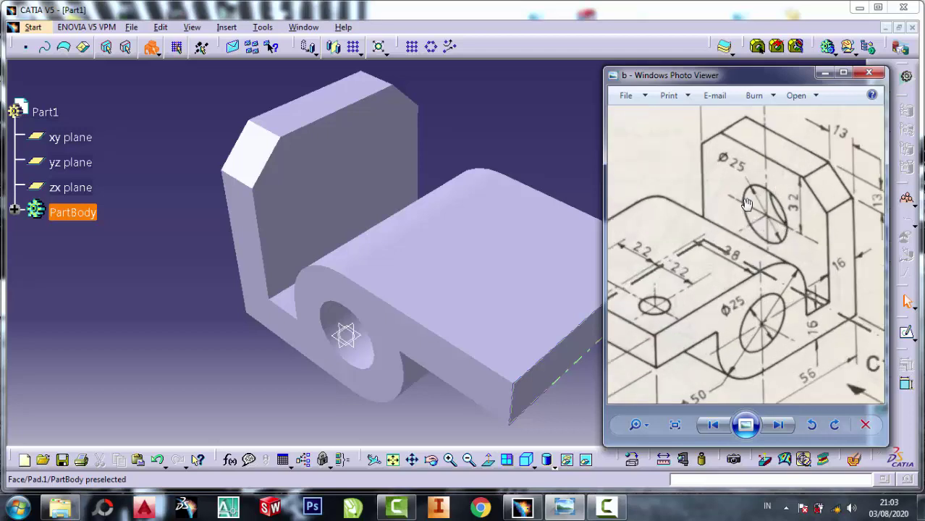
pyautogui.click(362, 192)
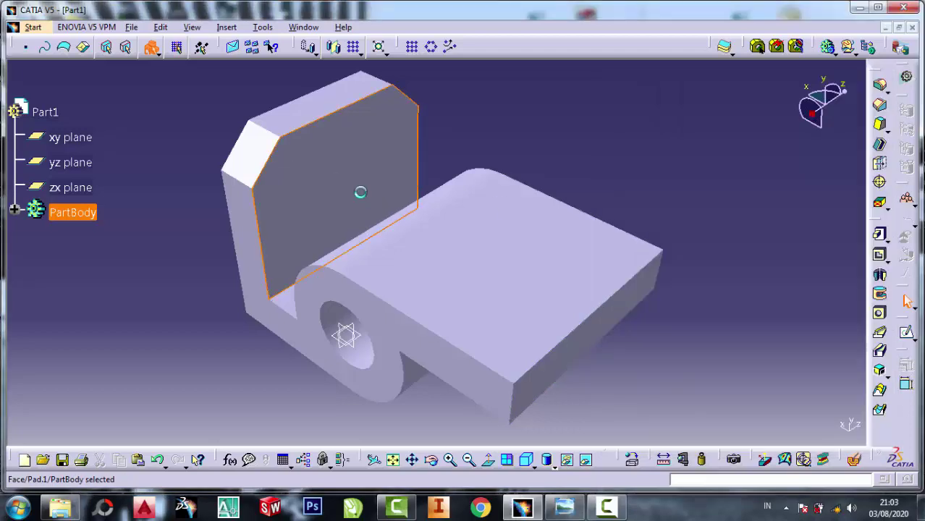
pyautogui.click(906, 333)
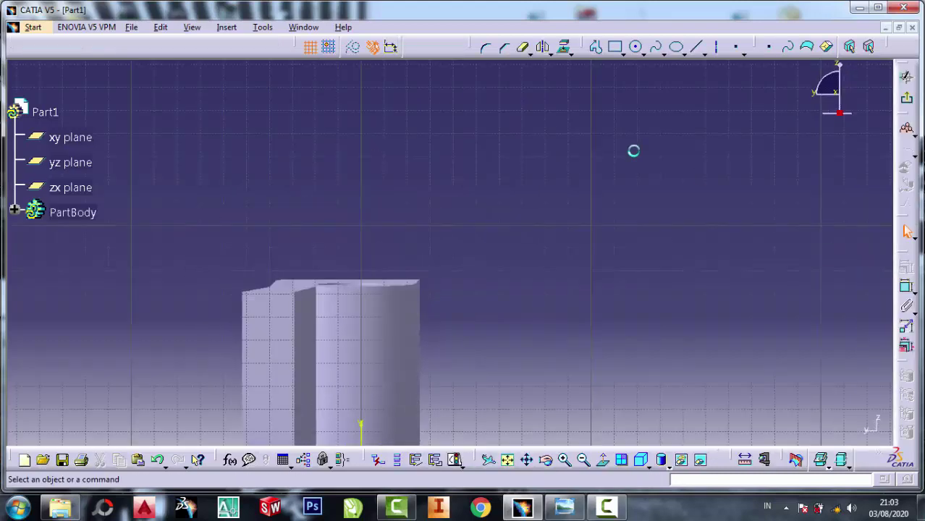
pyautogui.moveTo(446, 247); pyautogui.dragTo(457, 182, button='middle')
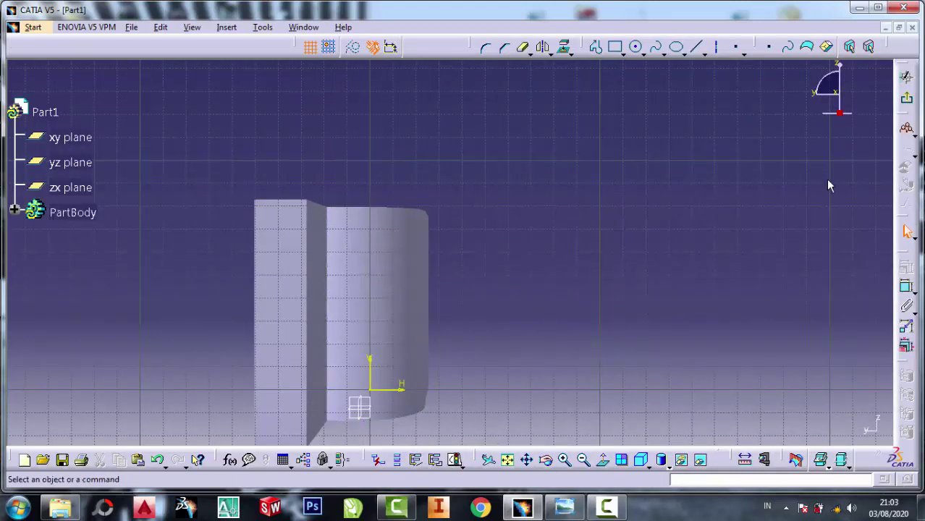
pyautogui.click(906, 76)
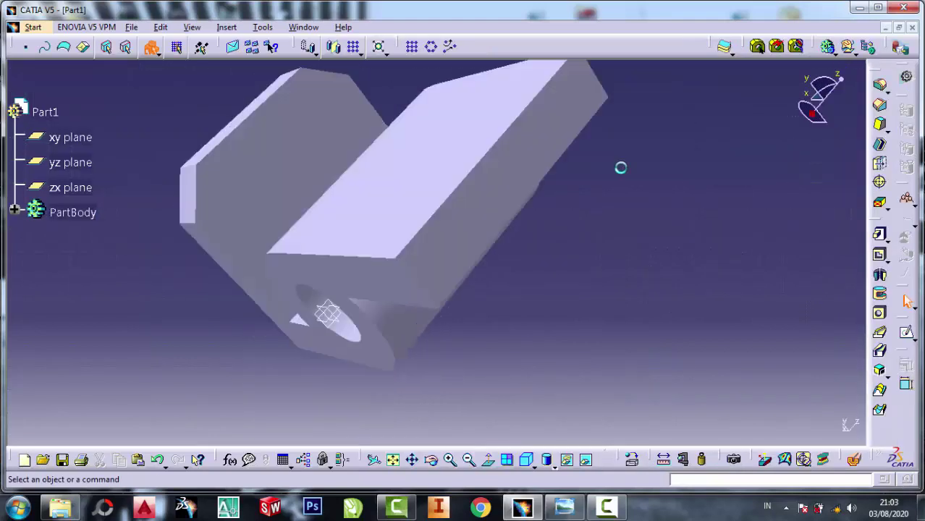
pyautogui.click(275, 239)
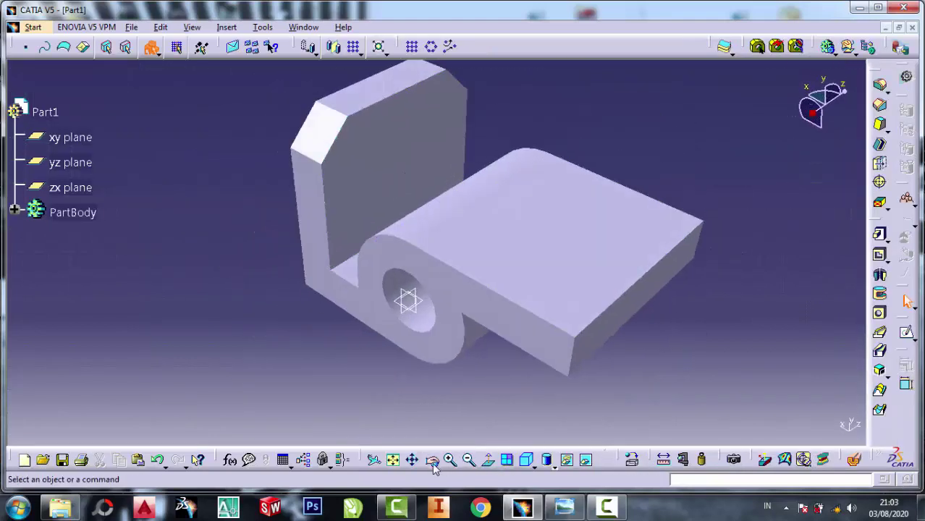
pyautogui.moveTo(365, 289)
pyautogui.mouseDown(button='middle')
pyautogui.moveTo(487, 314)
pyautogui.moveTo(551, 346)
pyautogui.mouseUp(button='middle')
# Start a sketch on the upright's outer face and frame its upper part.
pyautogui.click(550, 231)
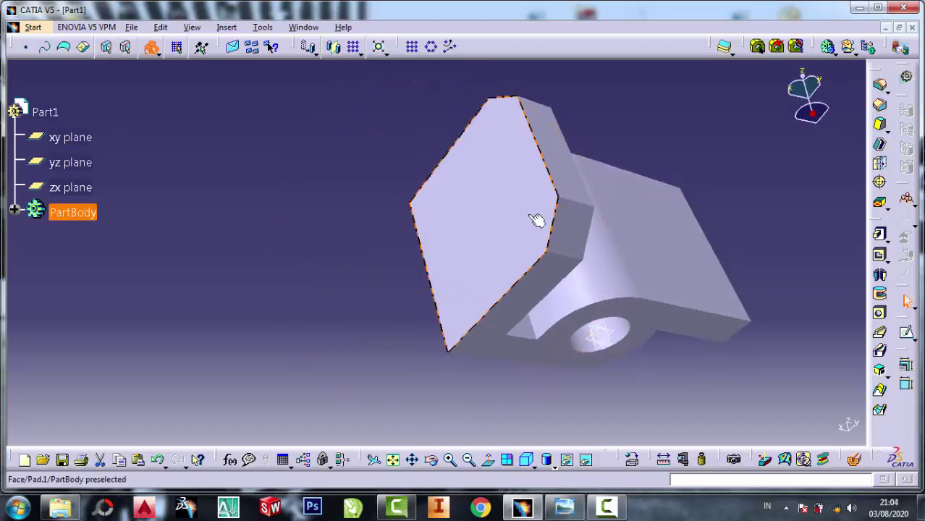
pyautogui.click(906, 333)
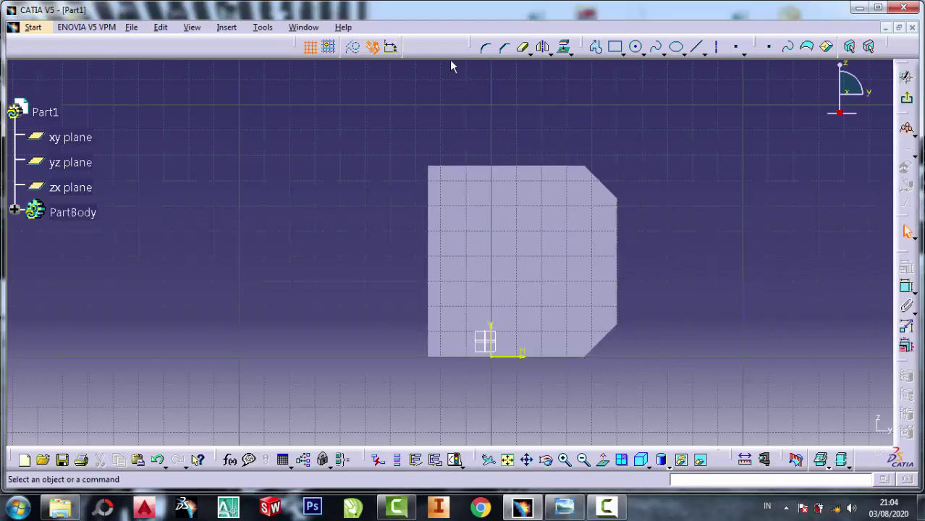
pyautogui.click(563, 259)
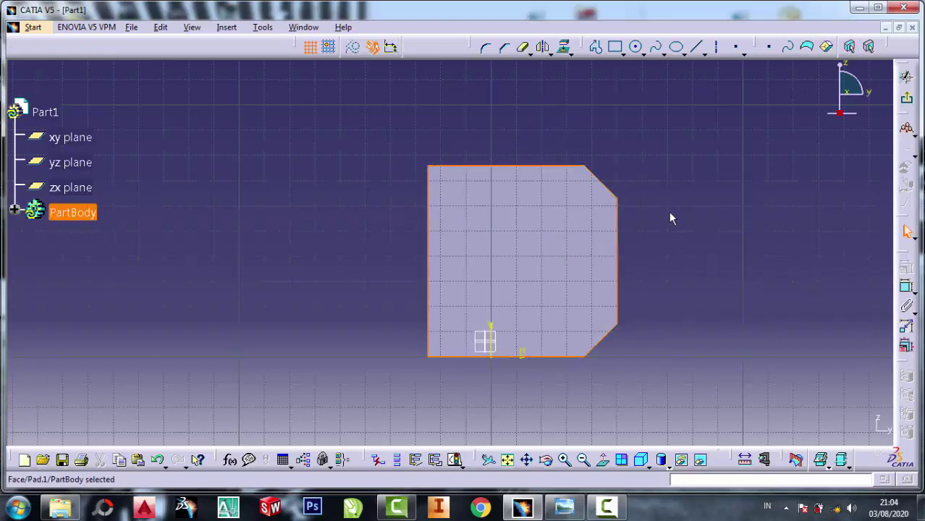
pyautogui.click(668, 211)
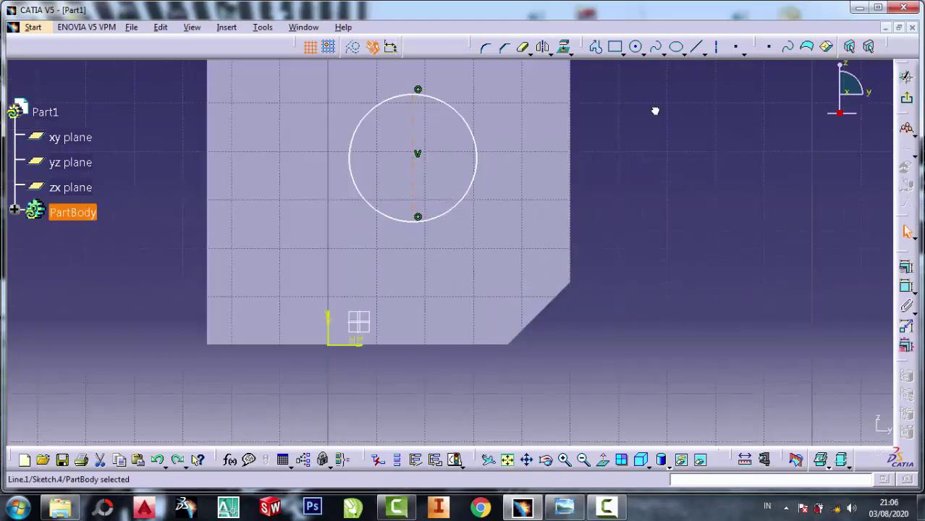
pyautogui.moveTo(652, 126); pyautogui.dragTo(650, 158, button='middle')
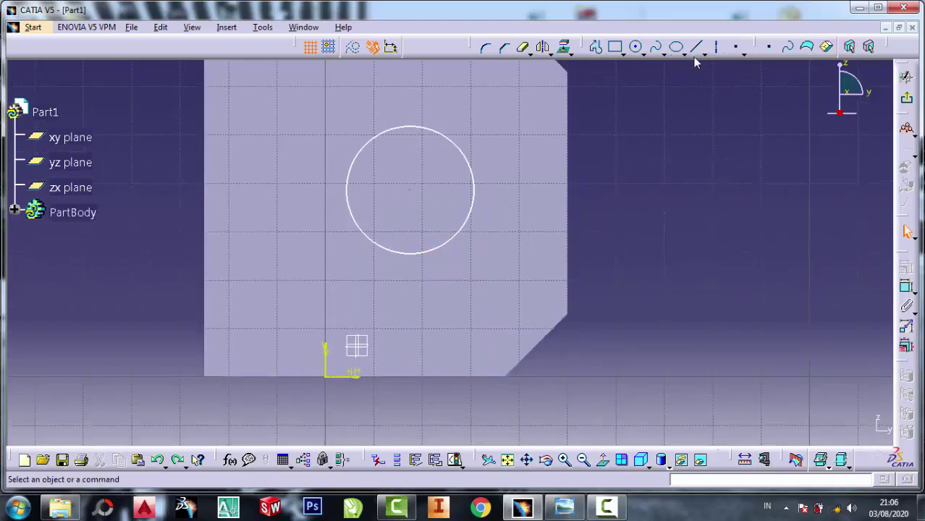
# Draw a horizontal and a vertical axis line across the circle's diameter.
pyautogui.click(714, 48)
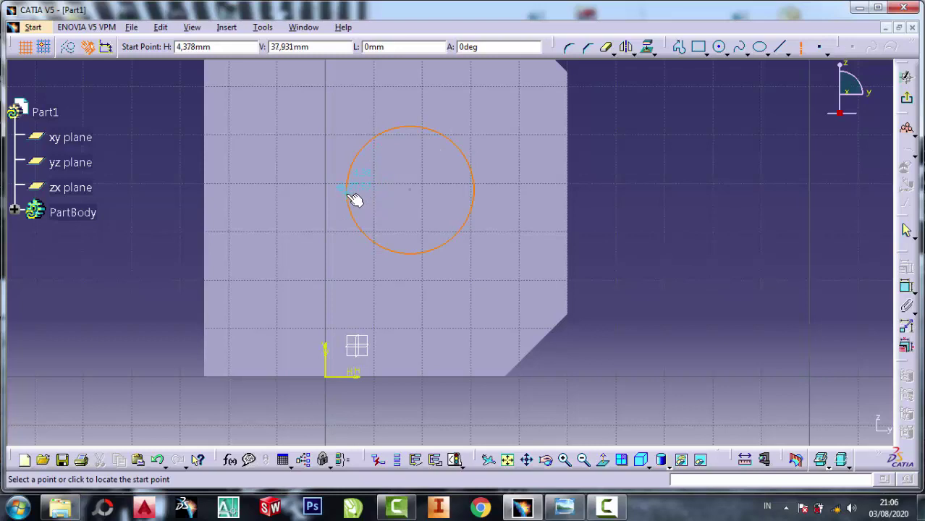
pyautogui.click(350, 191)
pyautogui.click(479, 191)
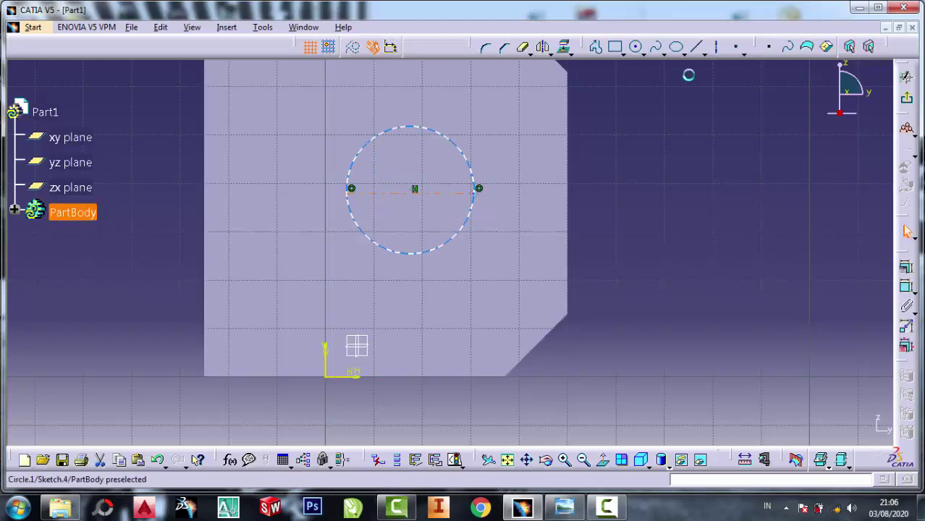
pyautogui.click(715, 48)
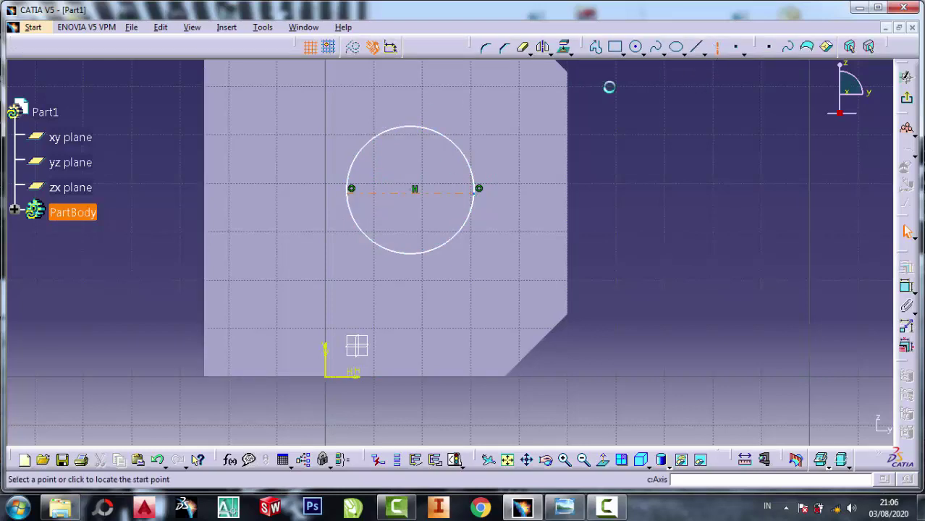
pyautogui.click(414, 128)
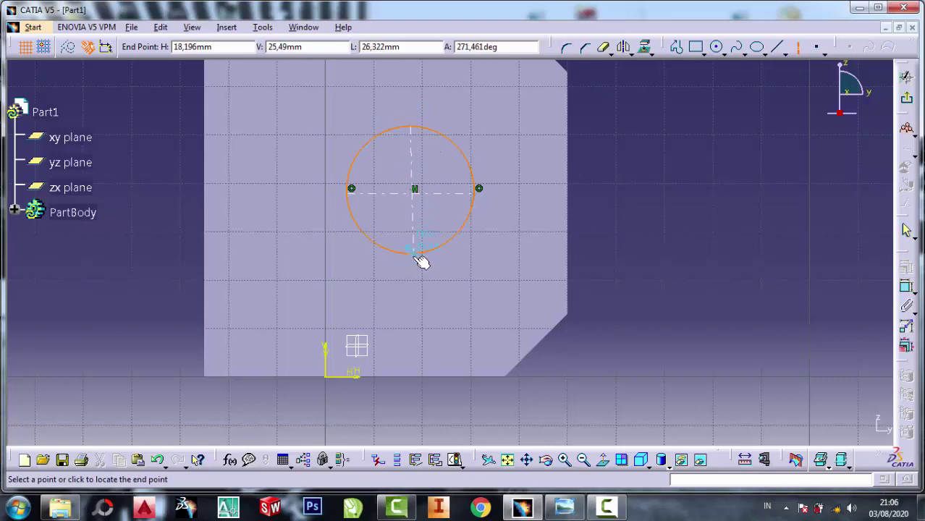
pyautogui.click(417, 253)
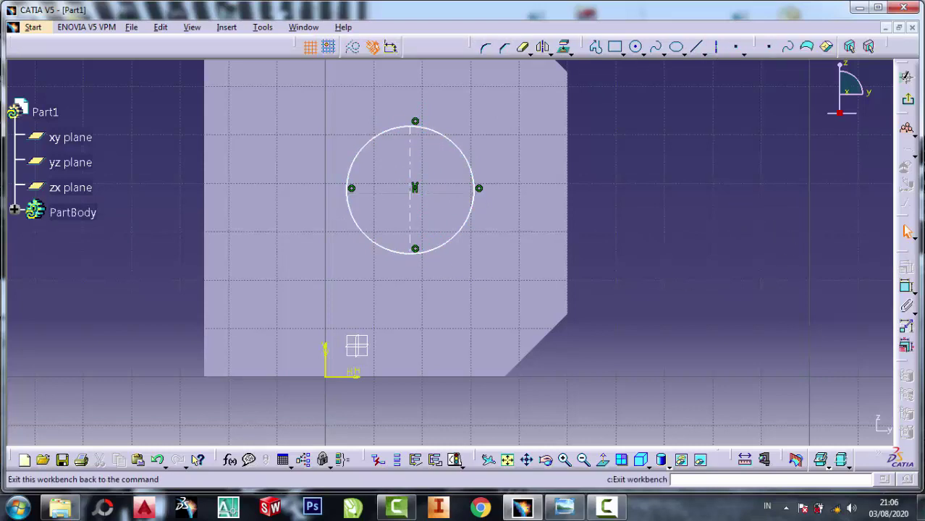
# Dimension the circle's vertical axis 32 mm from the upright's side edge.
pyautogui.click(906, 286)
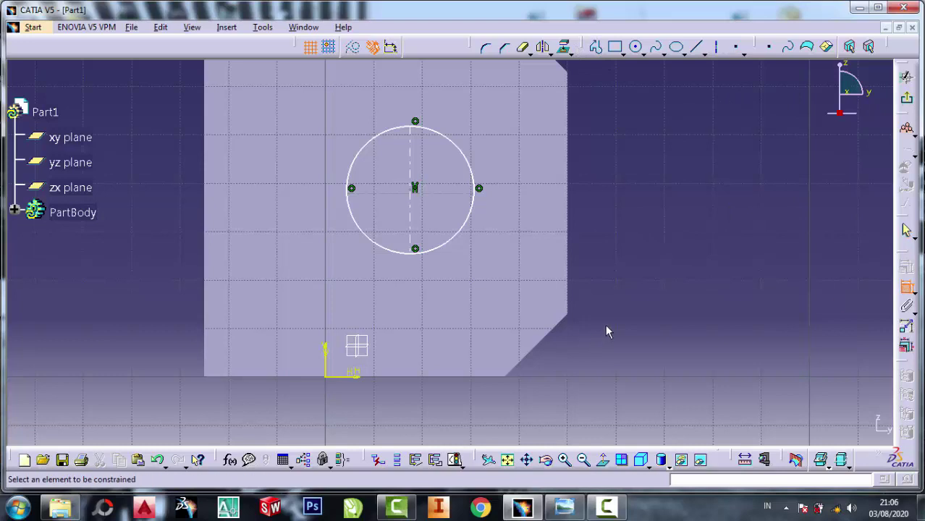
pyautogui.click(568, 318)
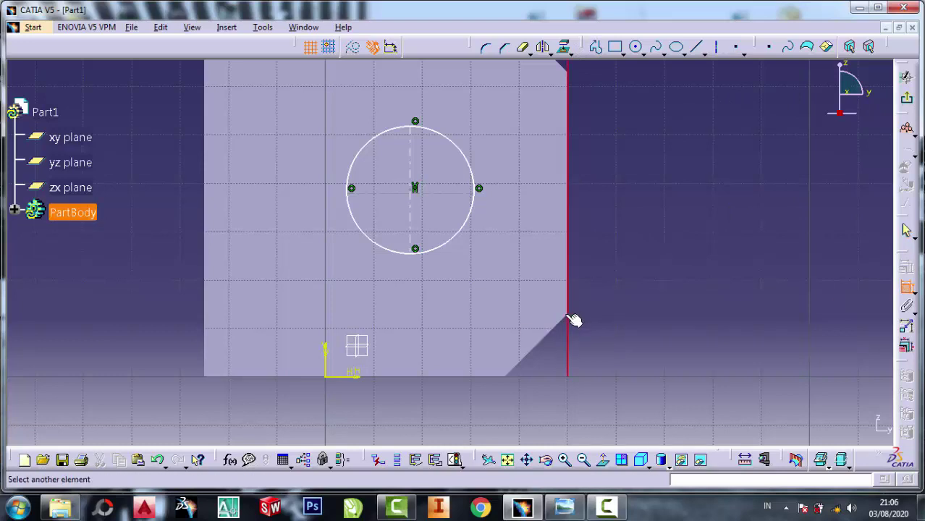
pyautogui.click(414, 250)
pyautogui.click(531, 407)
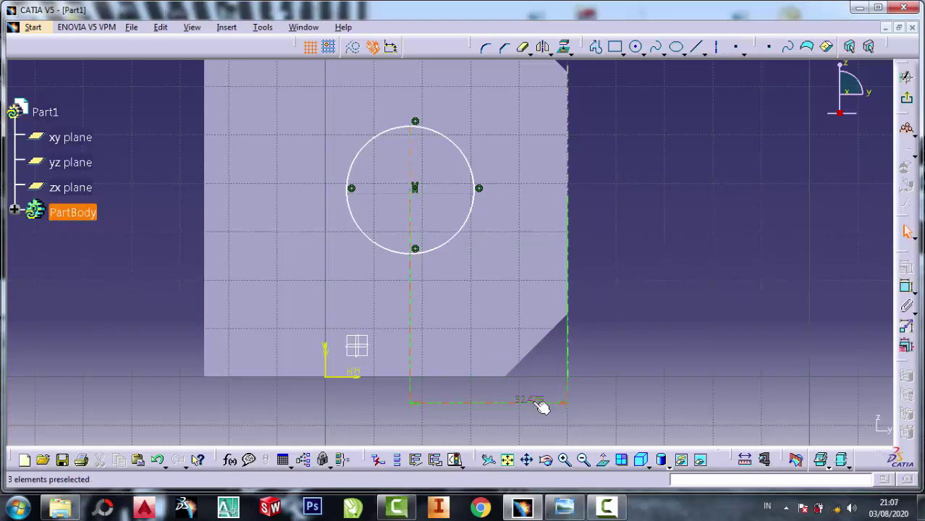
pyautogui.doubleClick(534, 399)
pyautogui.click(565, 508)
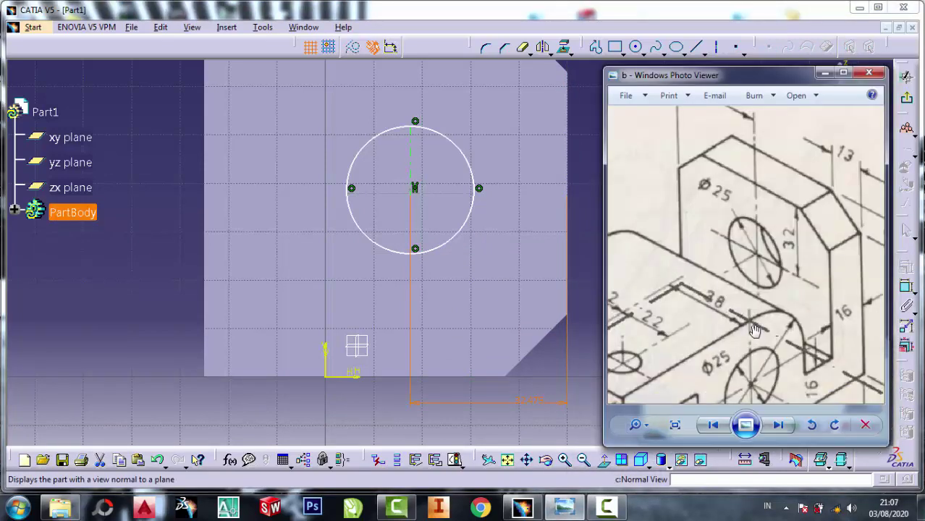
pyautogui.click(825, 74)
pyautogui.write('0')
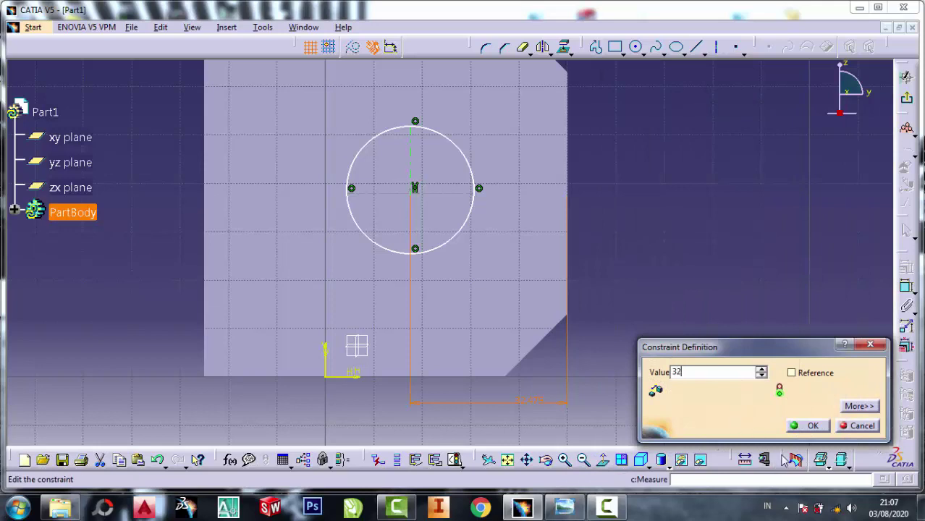
pyautogui.click(811, 426)
# Dimension the circle's horizontal centre line 38 mm below the upright's top corner.
pyautogui.moveTo(673, 254)
pyautogui.mouseDown(button='middle')
pyautogui.moveTo(674, 262)
pyautogui.moveTo(654, 245)
pyautogui.moveTo(666, 292)
pyautogui.mouseUp(button='middle')
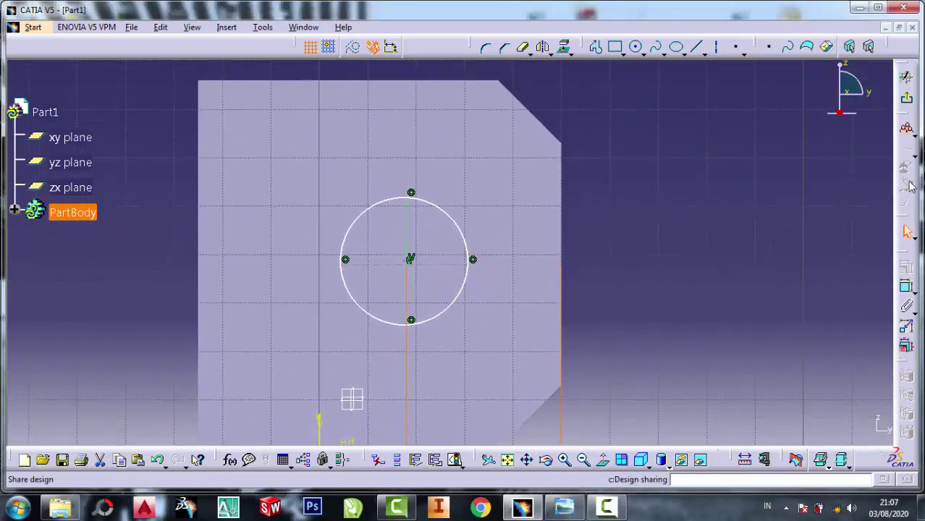
pyautogui.click(906, 287)
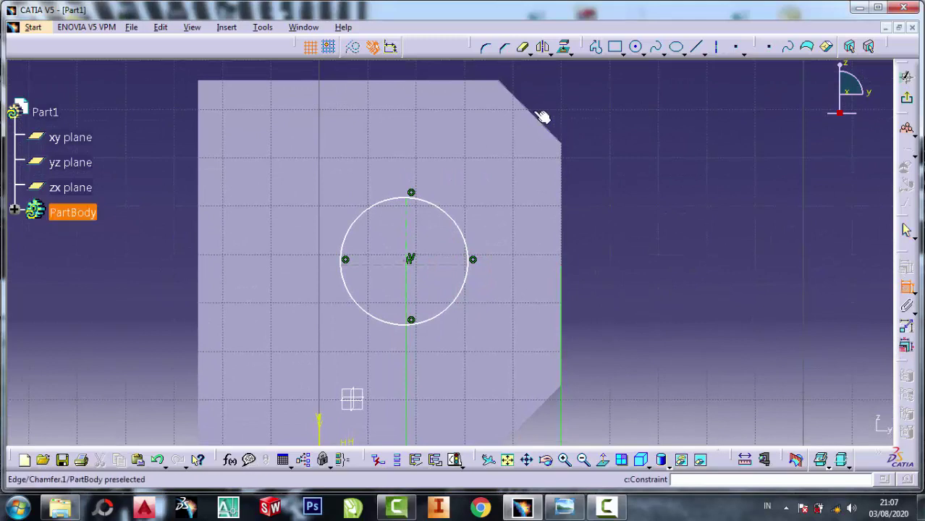
pyautogui.click(412, 201)
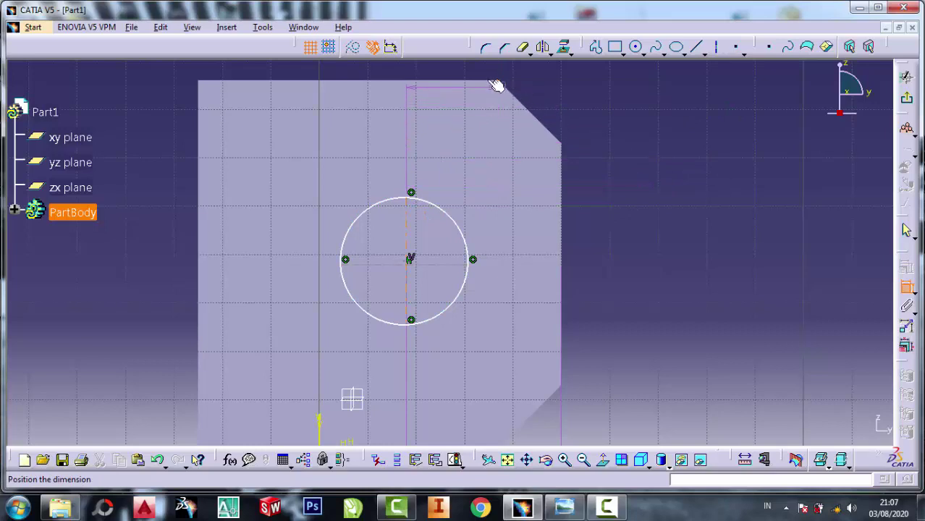
pyautogui.press('Escape')
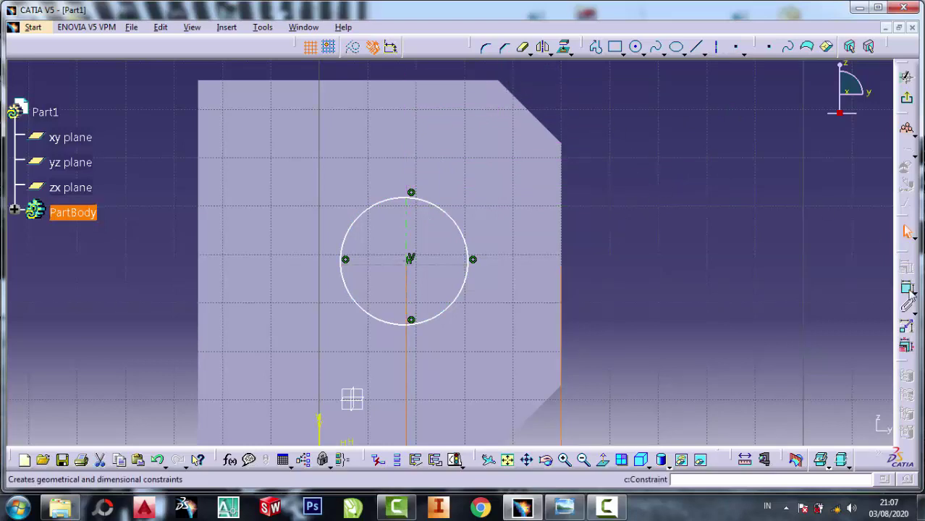
pyautogui.click(909, 288)
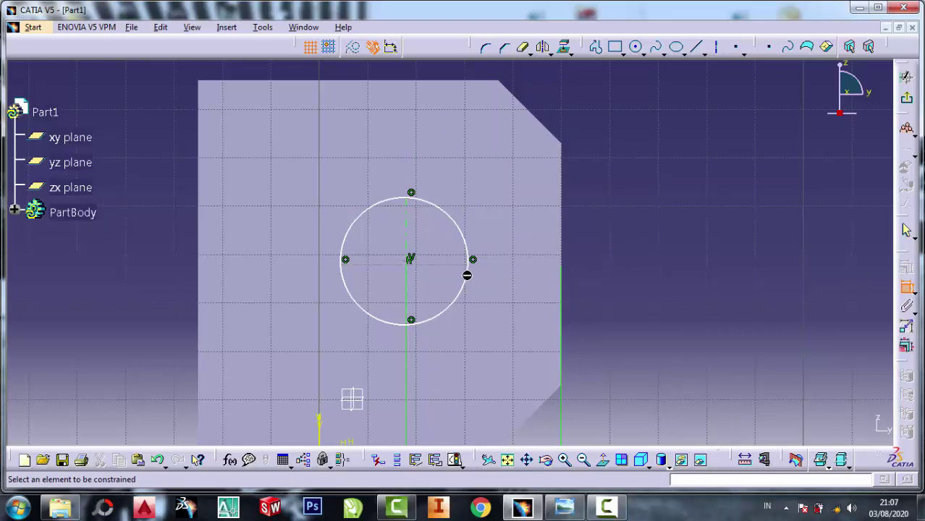
pyautogui.click(506, 97)
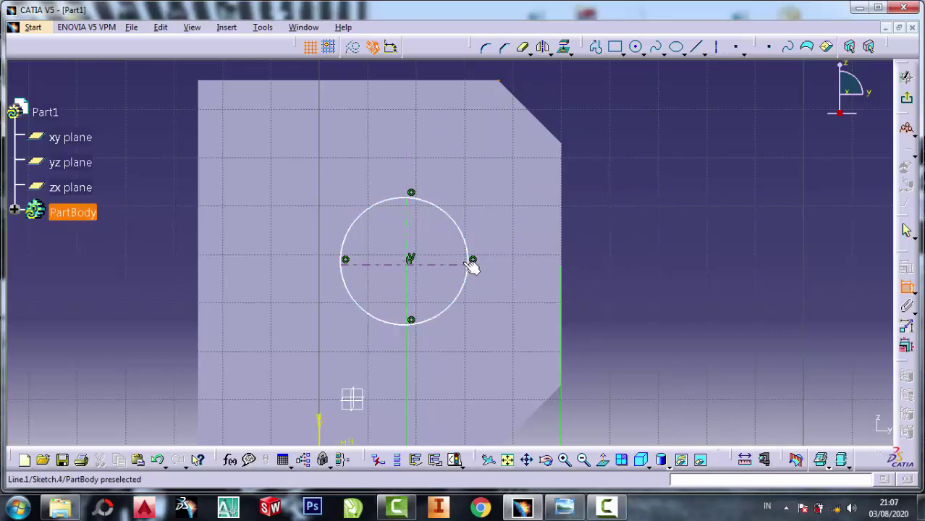
pyautogui.click(471, 264)
pyautogui.click(702, 190)
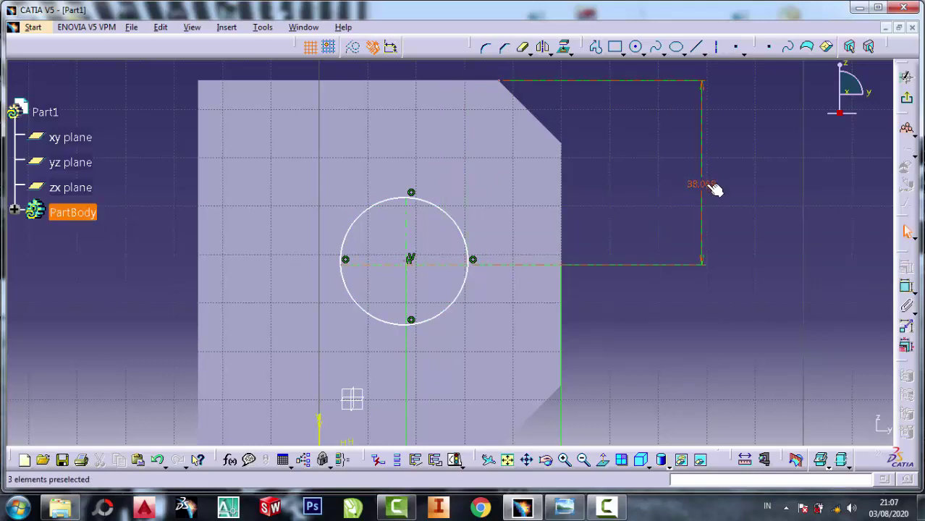
pyautogui.doubleClick(712, 188)
pyautogui.write('38,069mm')
pyautogui.hotkey('alt', 'Tab')
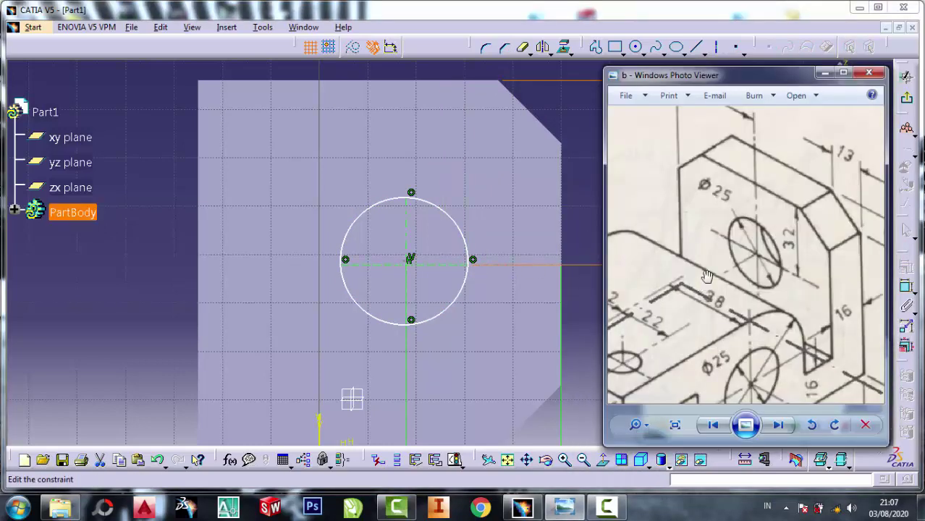
pyautogui.scroll(-1, 706, 276)
pyautogui.scroll(1, 741, 124)
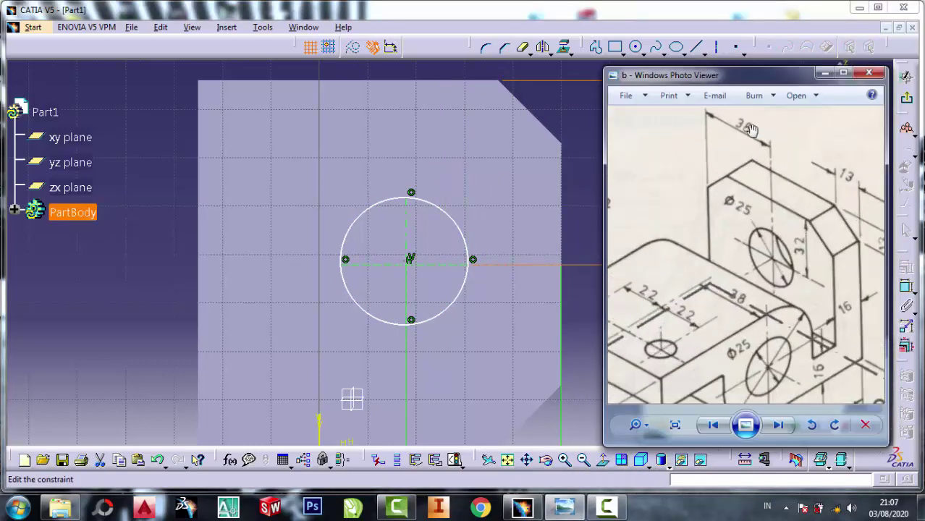
pyautogui.click(824, 73)
pyautogui.write('38')
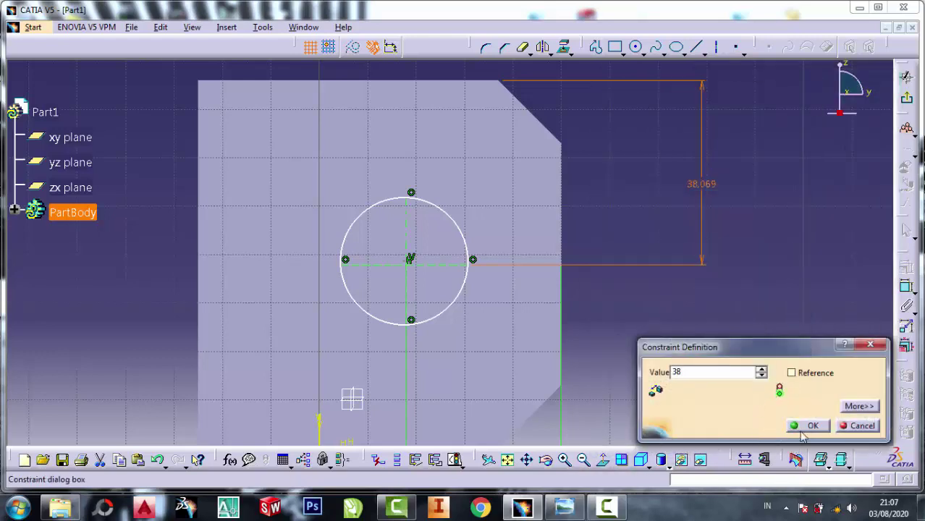
pyautogui.click(803, 429)
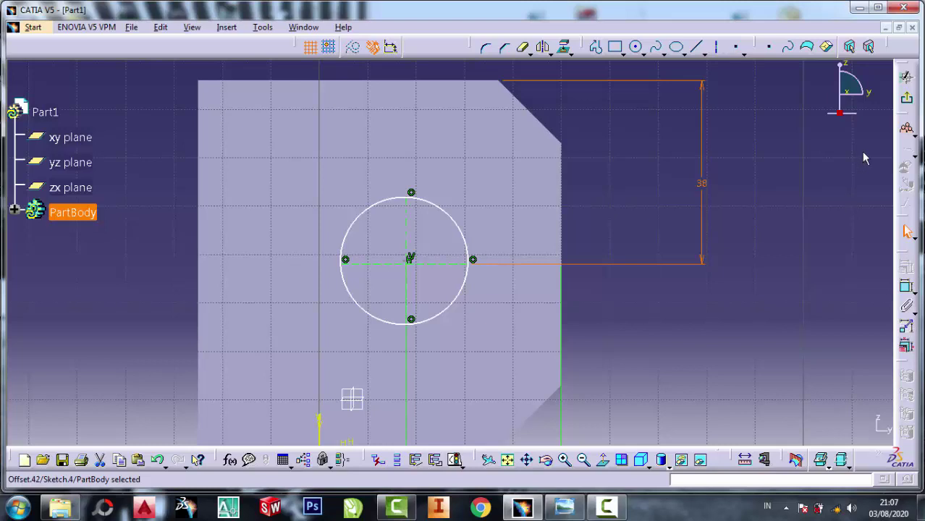
# Exit the sketch and pocket Sketch.4's circle into the upright as Pocket.1.
pyautogui.click(905, 76)
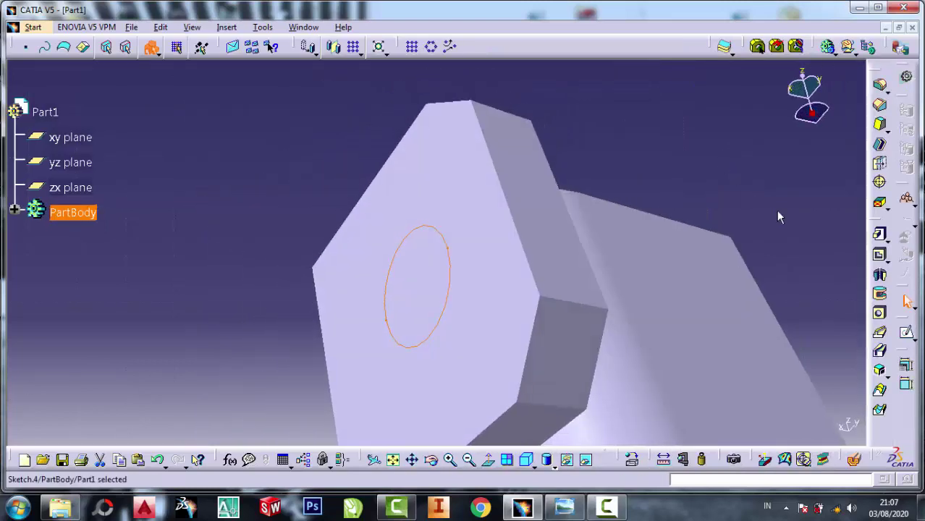
pyautogui.click(879, 253)
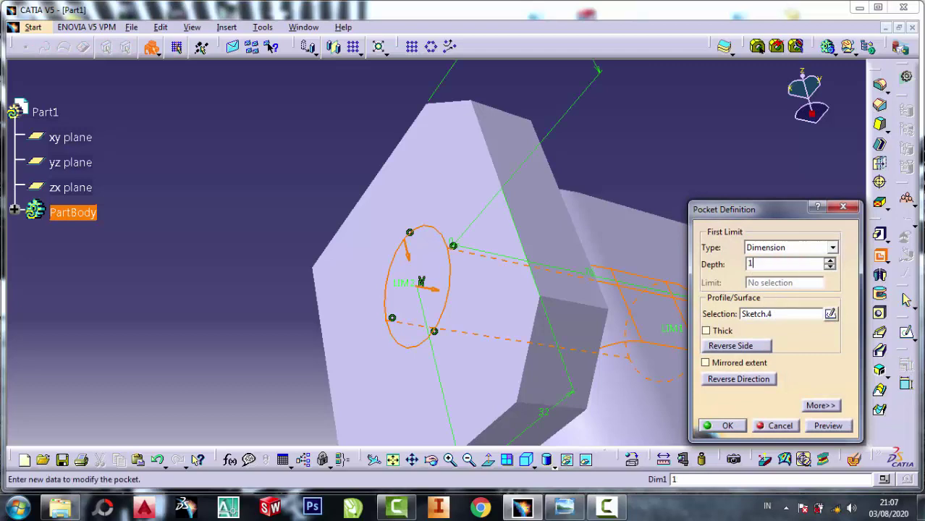
pyautogui.click(724, 427)
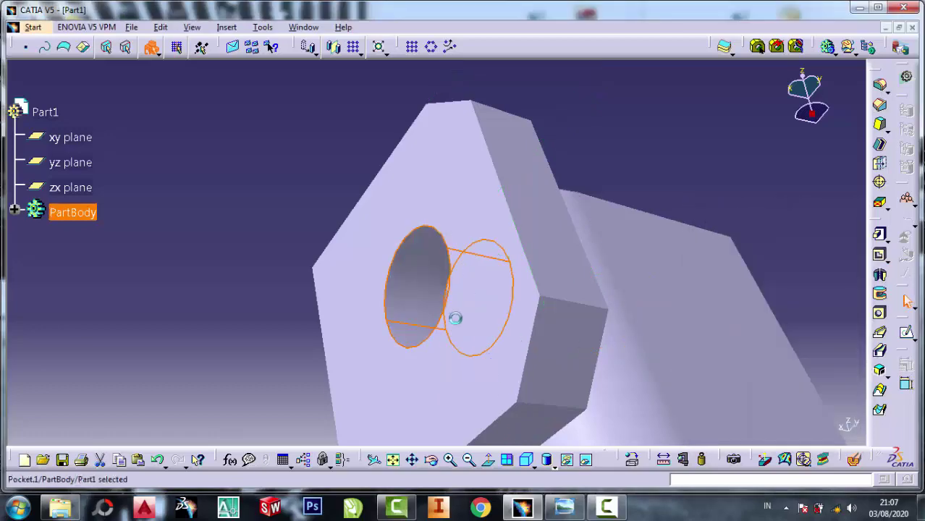
# Orbit and zoom the bracket to inspect the new upright hole from behind.
pyautogui.click(431, 461)
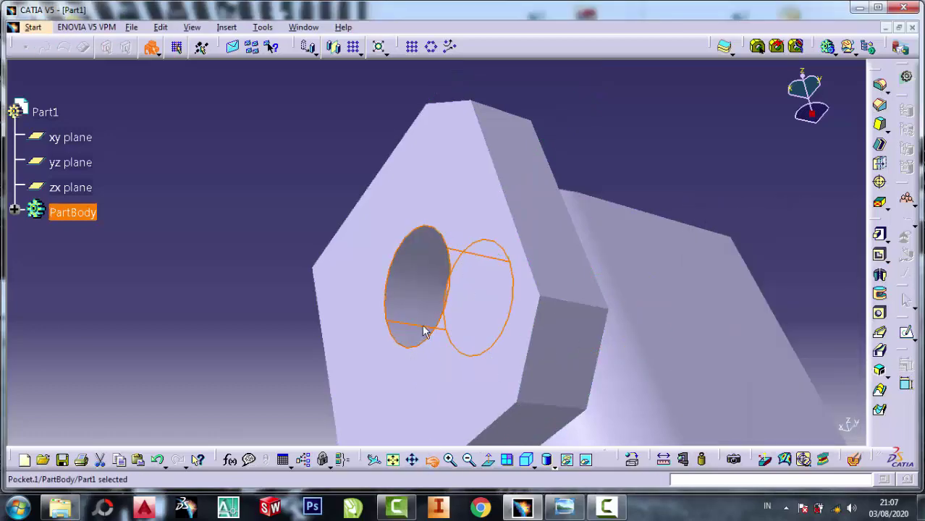
pyautogui.moveTo(423, 326)
pyautogui.mouseDown()
pyautogui.moveTo(359, 277)
pyautogui.moveTo(248, 227)
pyautogui.mouseUp()
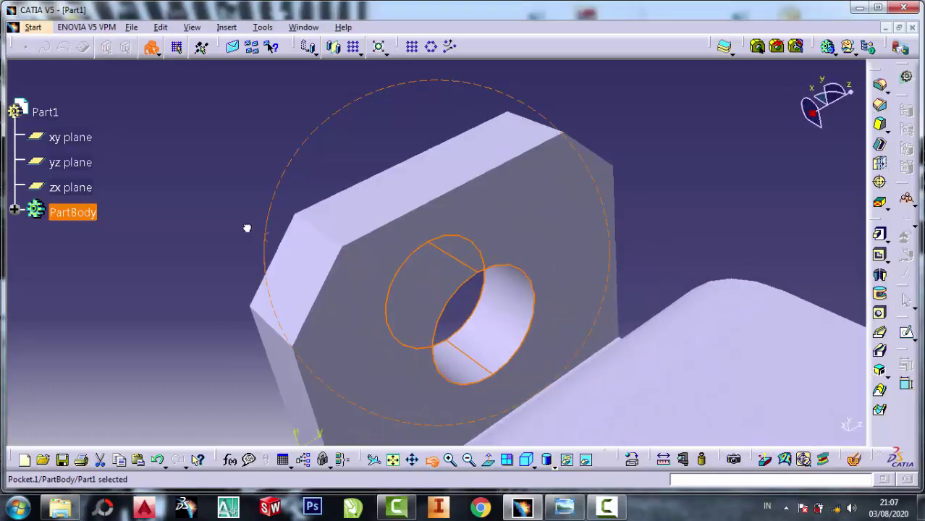
pyautogui.click(638, 198)
pyautogui.moveTo(514, 171); pyautogui.dragTo(458, 165, button='middle')
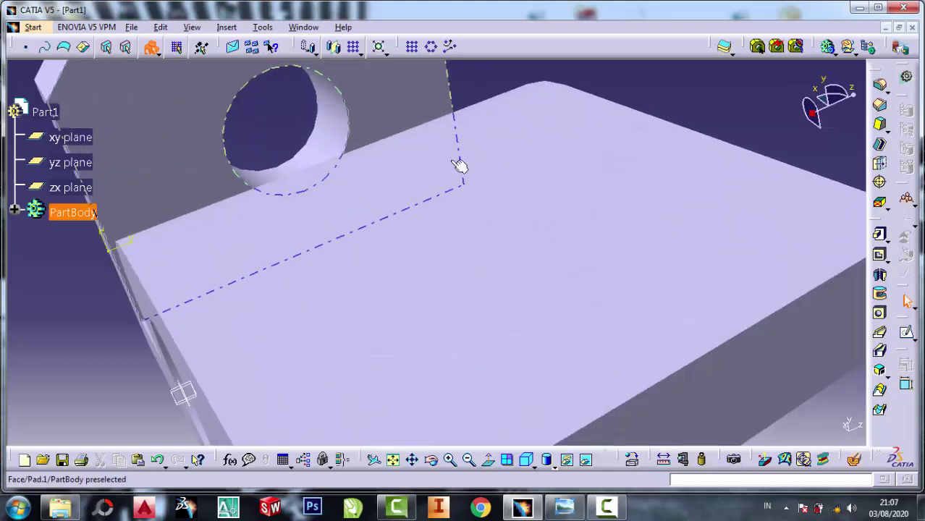
pyautogui.click(469, 460)
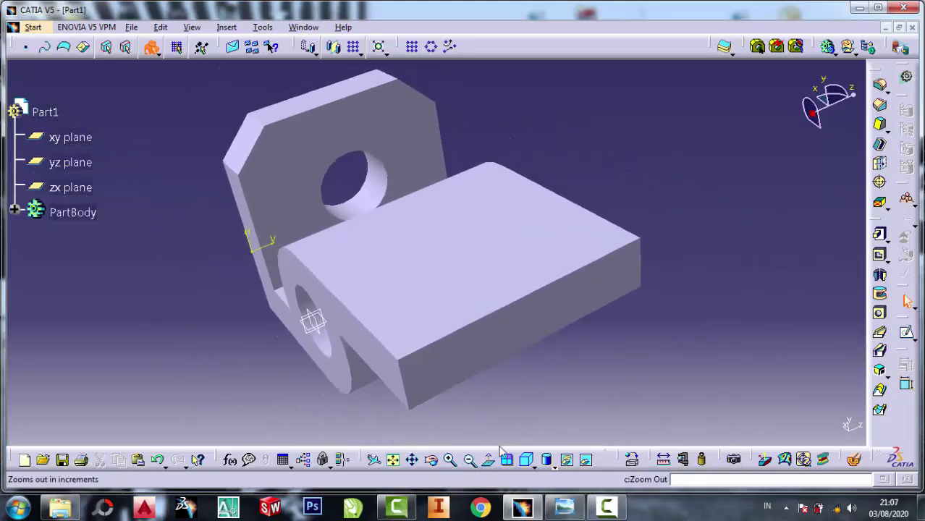
# Zoom out to check the reference drawing, then select the base's top face.
pyautogui.click(565, 507)
pyautogui.scroll(-1, 715, 313)
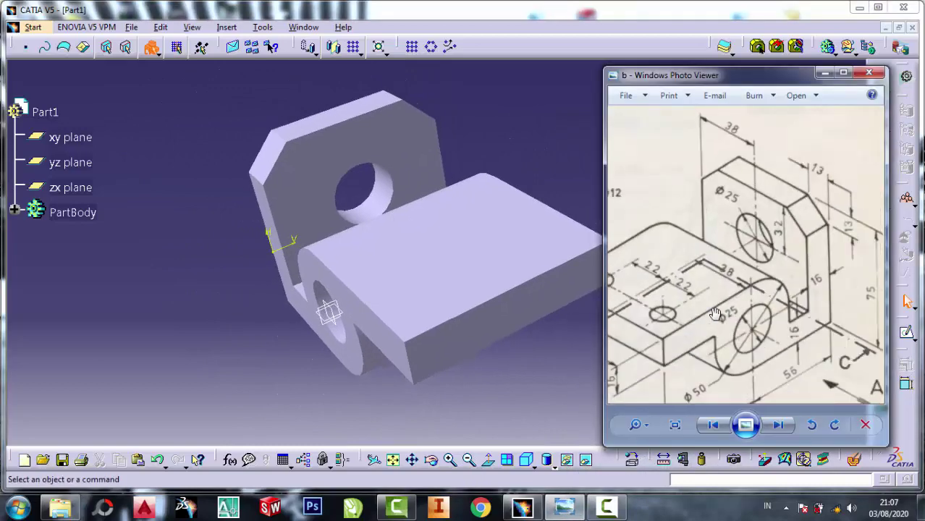
pyautogui.scroll(-1, 713, 312)
pyautogui.scroll(-1, 636, 263)
pyautogui.scroll(-1, 651, 274)
pyautogui.click(491, 243)
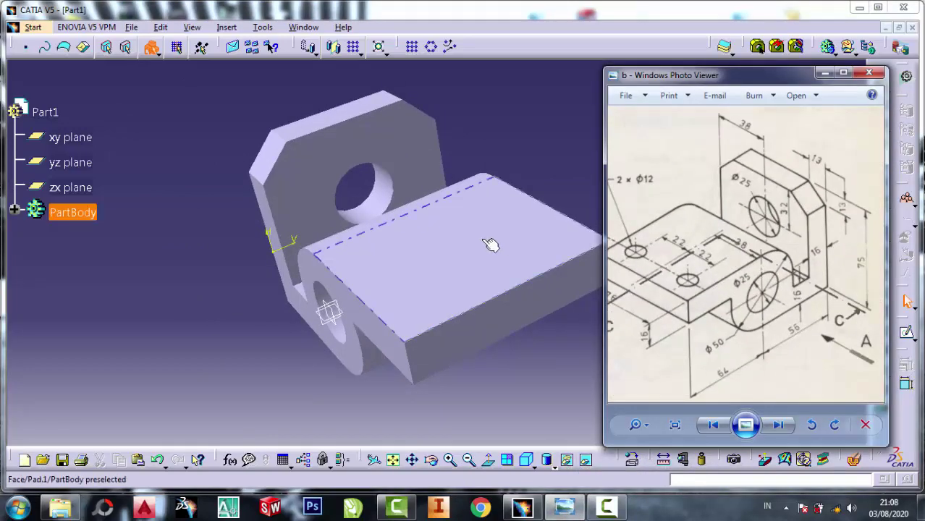
# Start a sketch on the base's top face and draw the first hole circle.
pyautogui.click(908, 337)
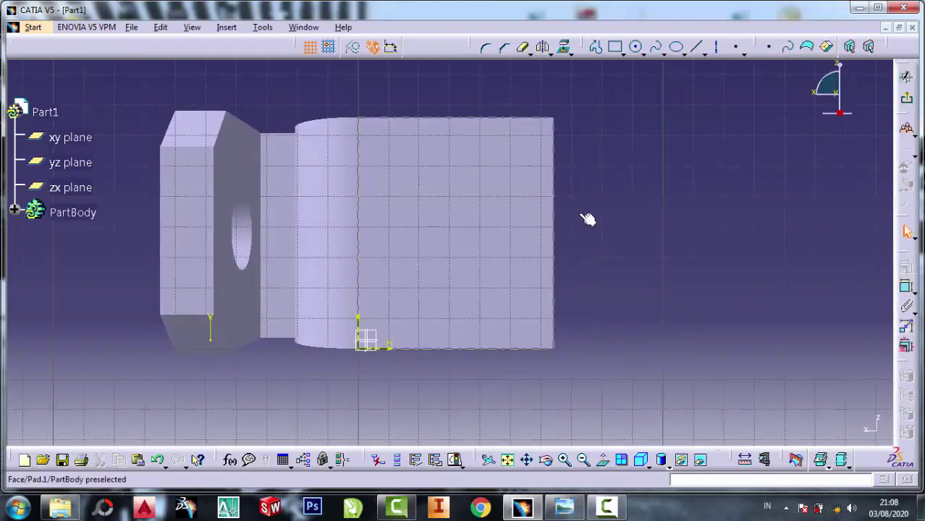
pyautogui.click(565, 506)
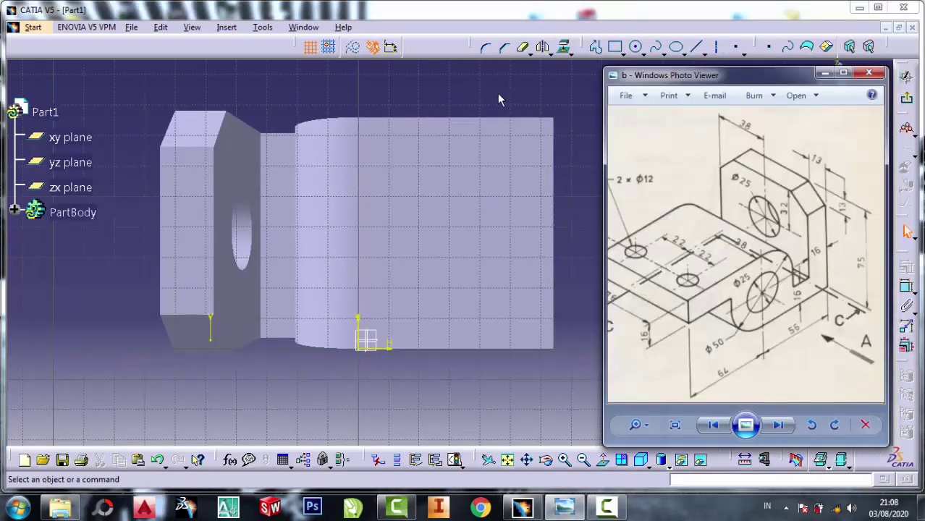
pyautogui.click(564, 96)
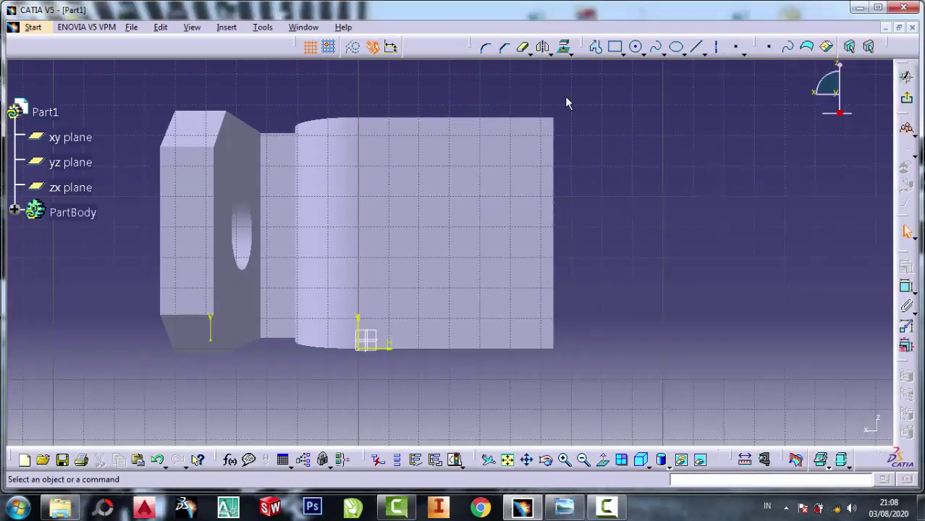
pyautogui.click(637, 50)
pyautogui.click(498, 157)
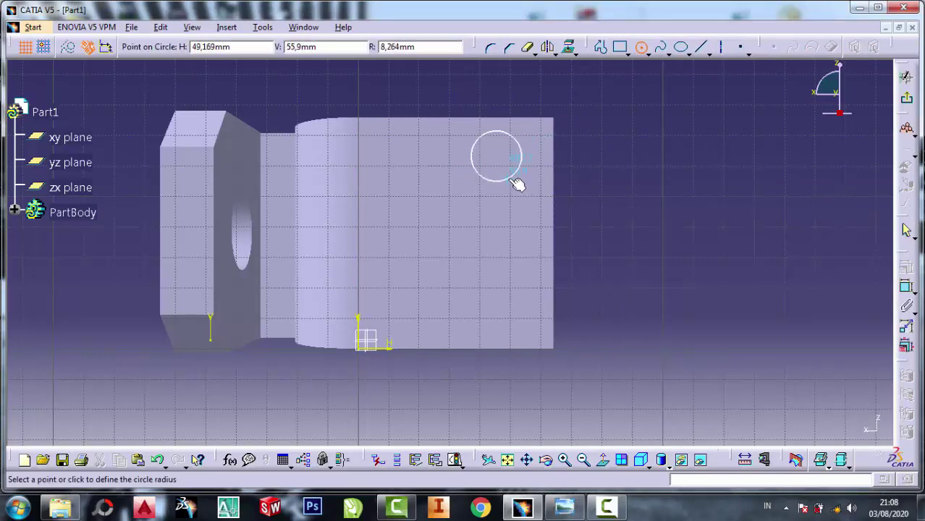
pyautogui.click(515, 180)
# Draw a second circle directly below the first one.
pyautogui.click(636, 48)
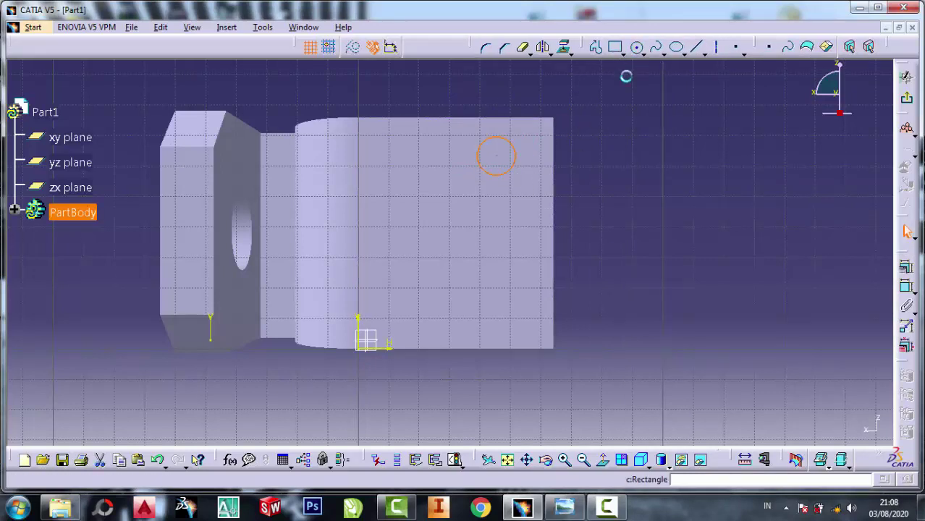
pyautogui.click(489, 288)
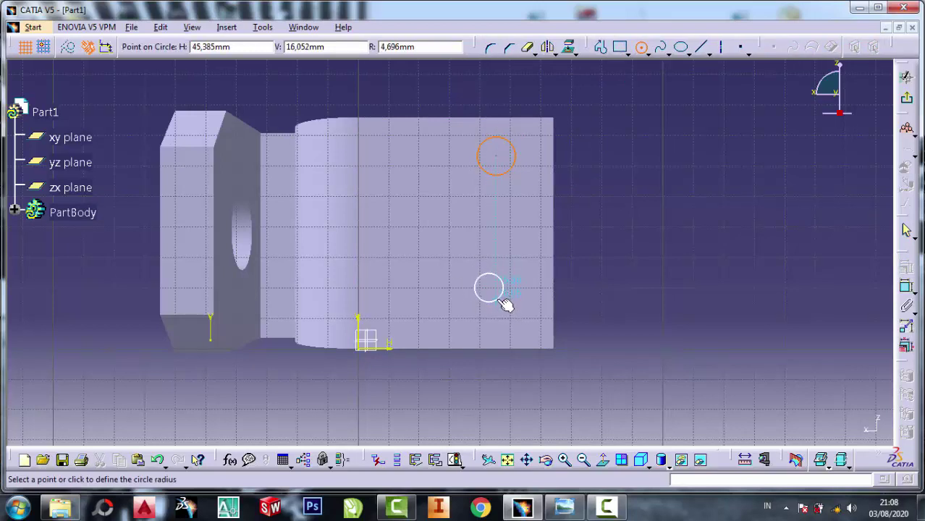
pyautogui.press('Escape')
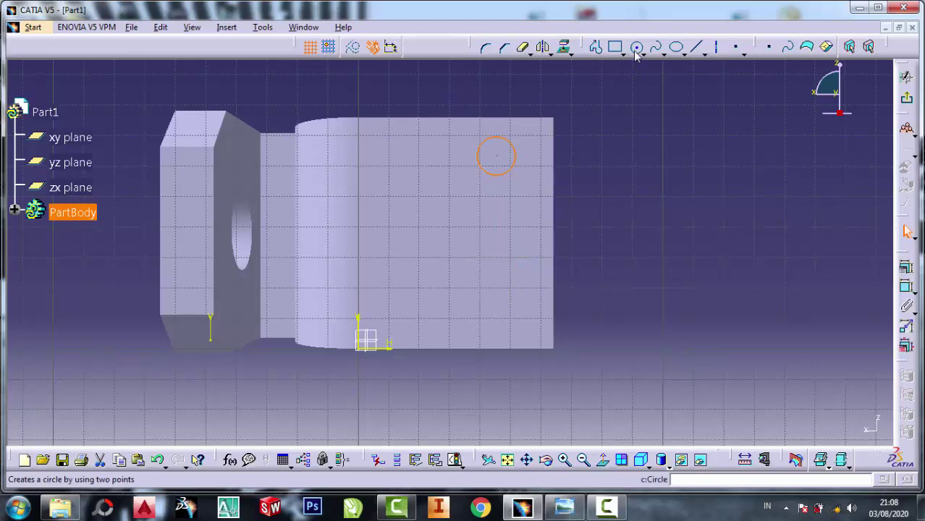
pyautogui.click(635, 47)
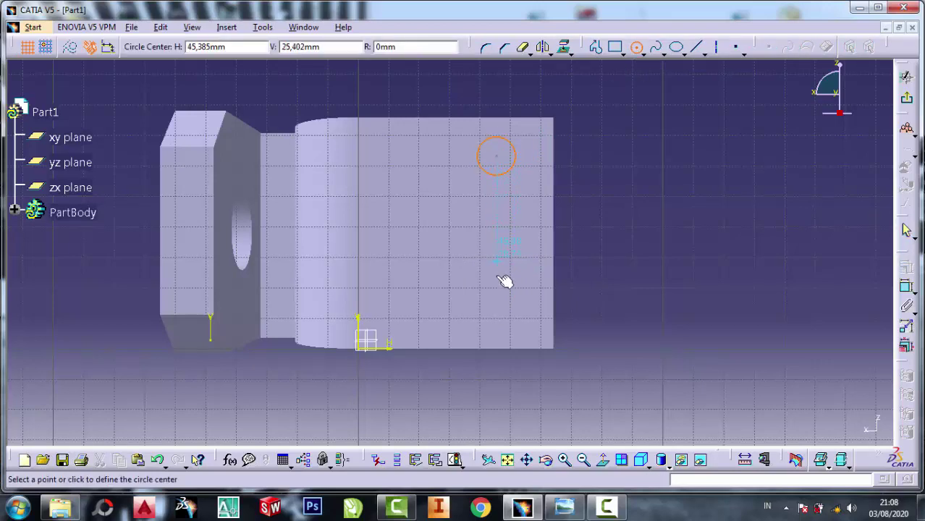
pyautogui.click(504, 297)
pyautogui.click(511, 311)
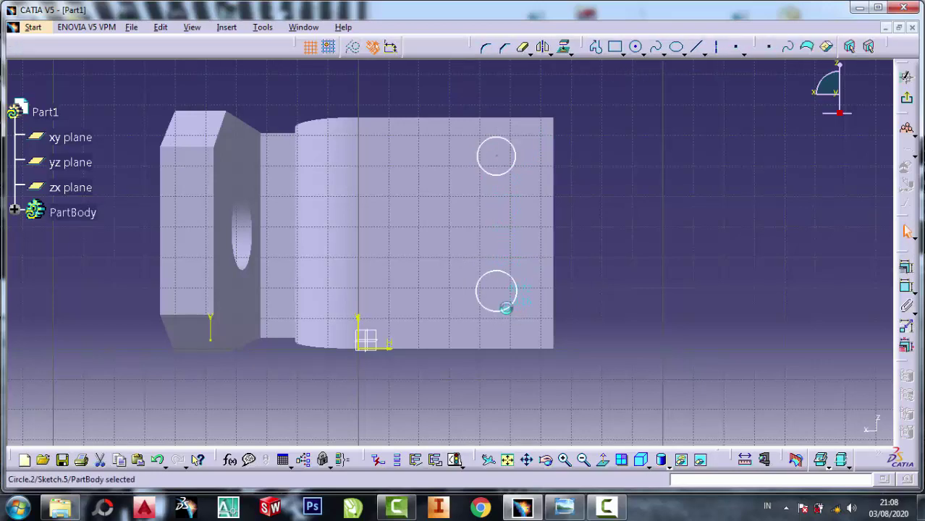
pyautogui.click(692, 230)
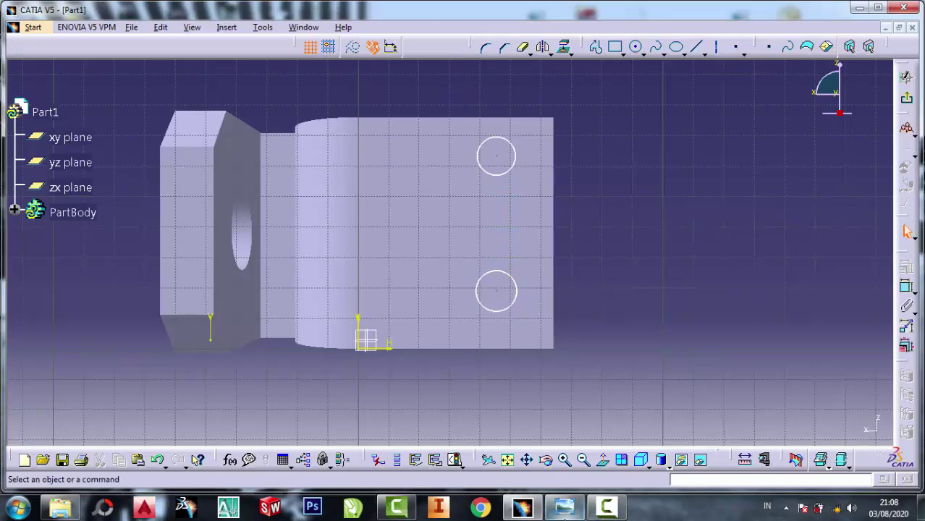
# Review the reference drawing for the hole sizes, then hide it.
pyautogui.click(565, 511)
pyautogui.scroll(2, 688, 211)
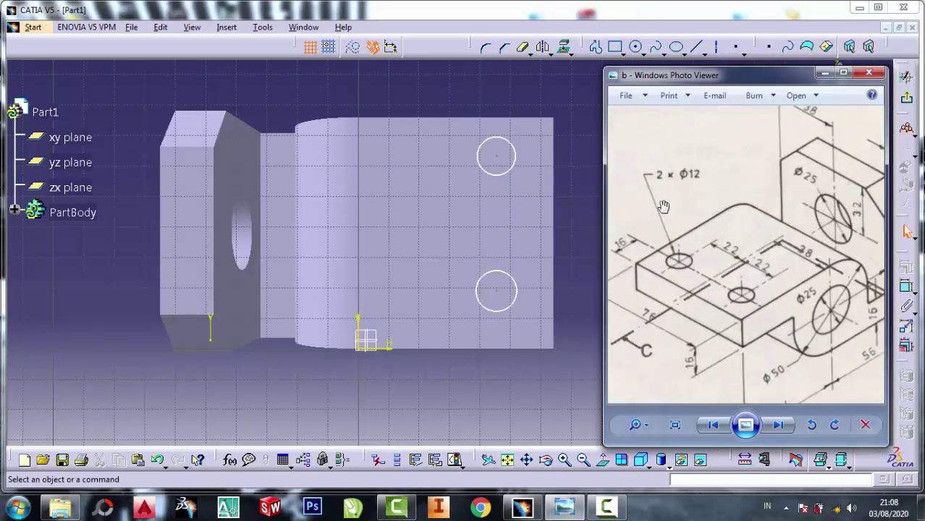
pyautogui.scroll(1, 658, 202)
pyautogui.scroll(1, 652, 170)
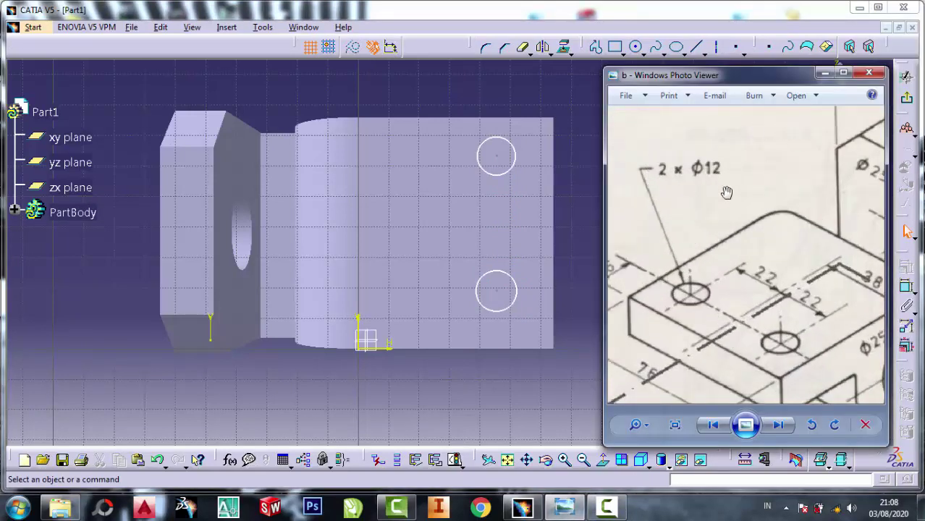
pyautogui.click(824, 73)
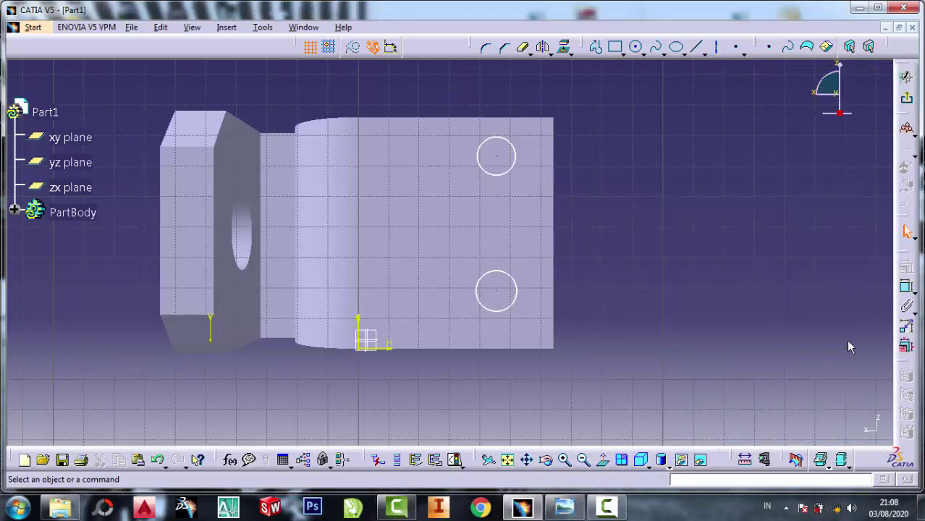
# Dimension the upper and lower circles each to a 12 mm diameter.
pyautogui.click(906, 287)
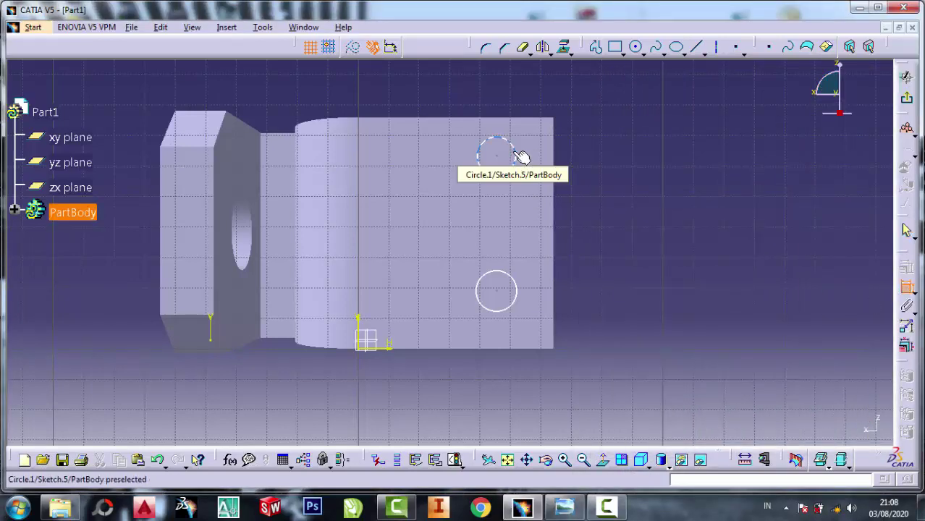
pyautogui.click(515, 152)
pyautogui.click(589, 127)
pyautogui.doubleClick(590, 125)
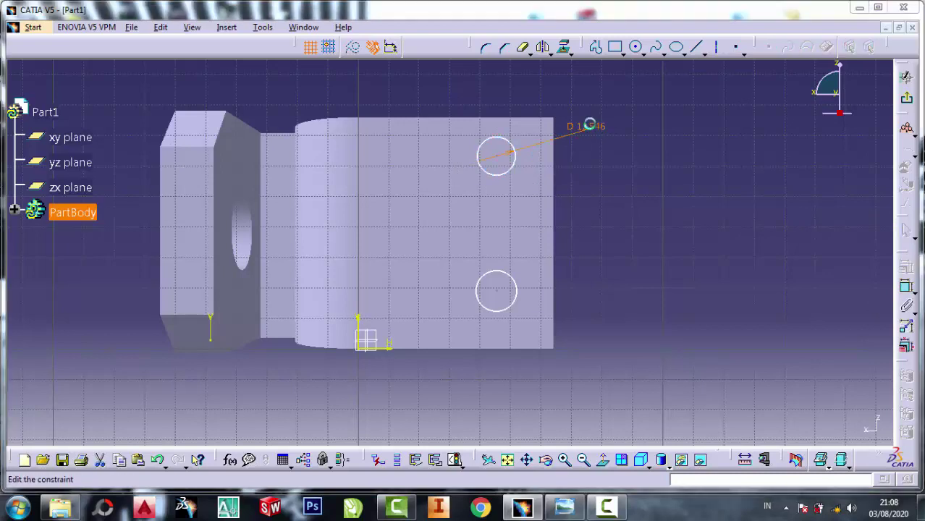
pyautogui.write('12')
pyautogui.click(805, 425)
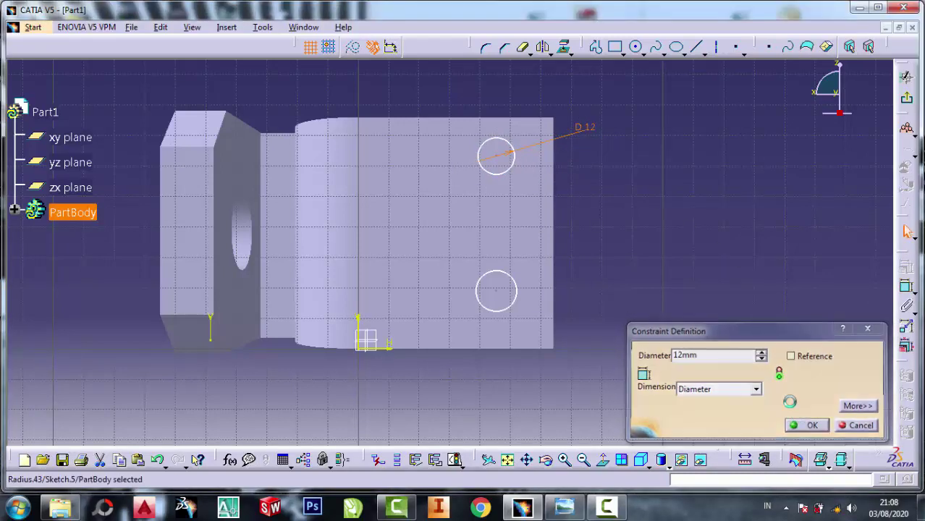
pyautogui.click(906, 287)
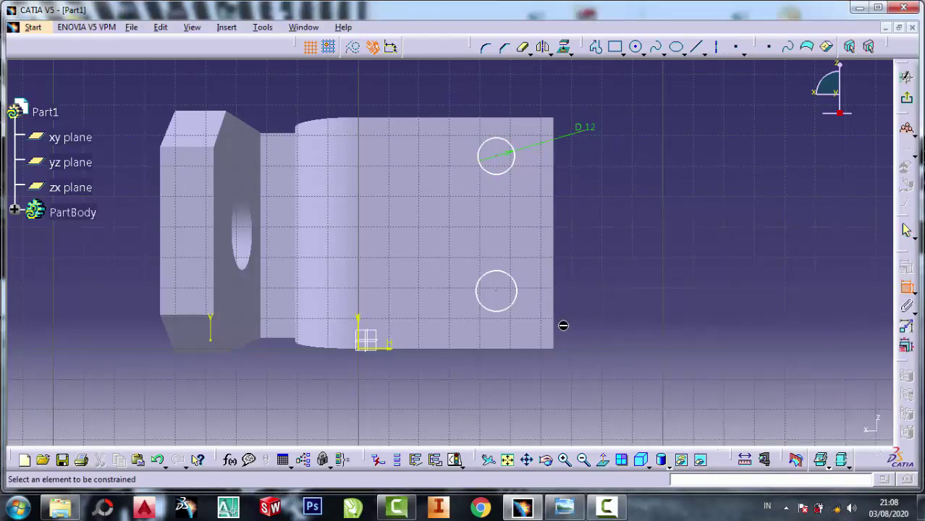
pyautogui.click(518, 298)
pyautogui.click(637, 293)
pyautogui.doubleClick(638, 293)
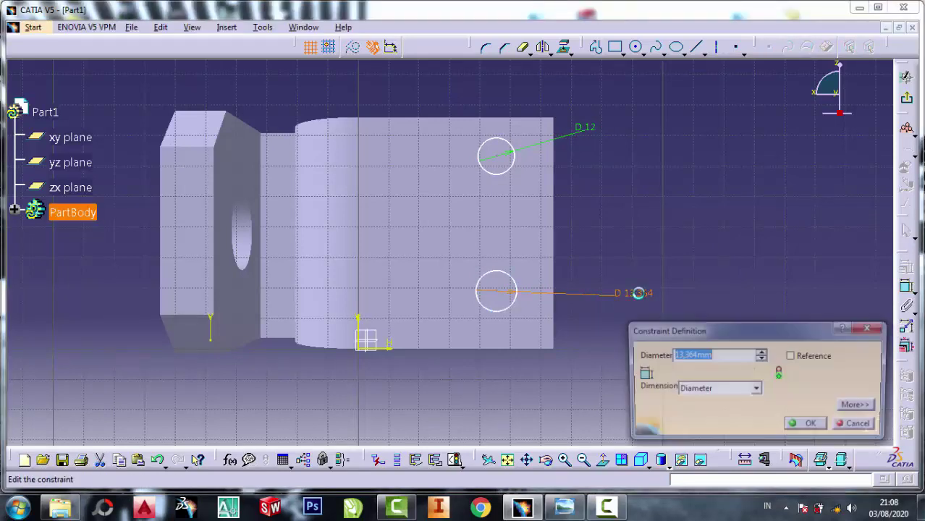
pyautogui.write('12')
pyautogui.click(805, 424)
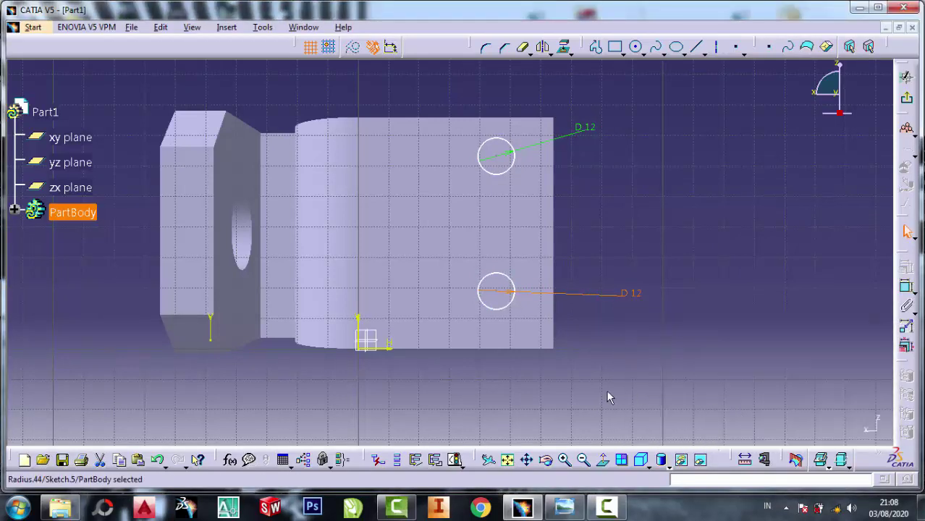
pyautogui.click(564, 508)
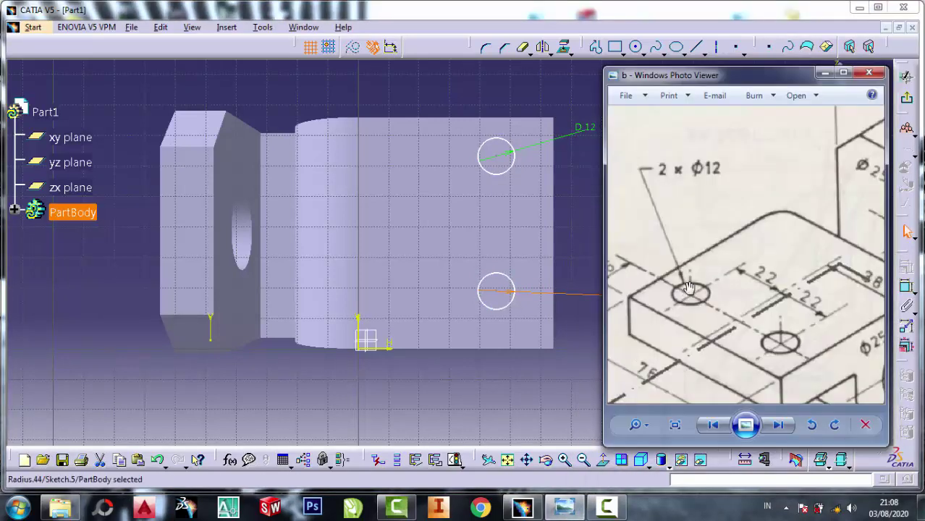
pyautogui.scroll(-1, 692, 275)
pyautogui.scroll(-1, 707, 295)
pyautogui.scroll(-1, 708, 297)
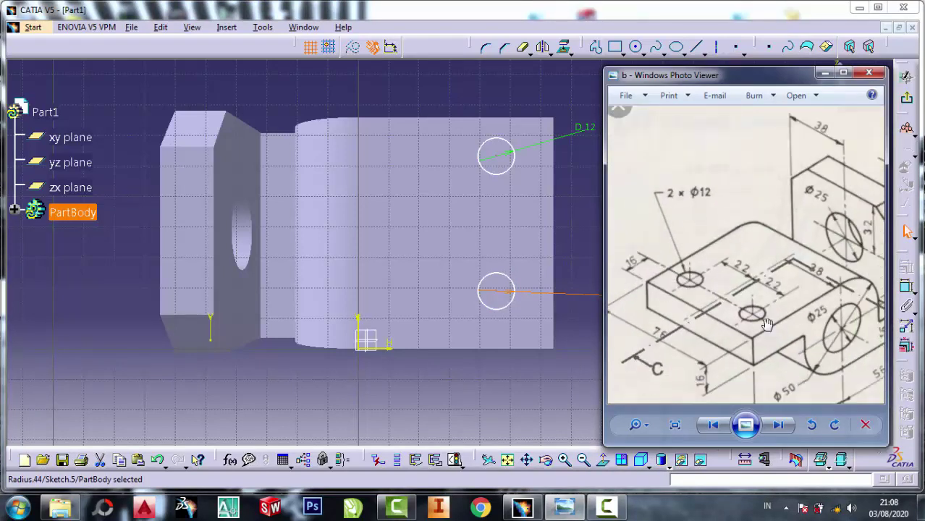
pyautogui.scroll(1, 725, 228)
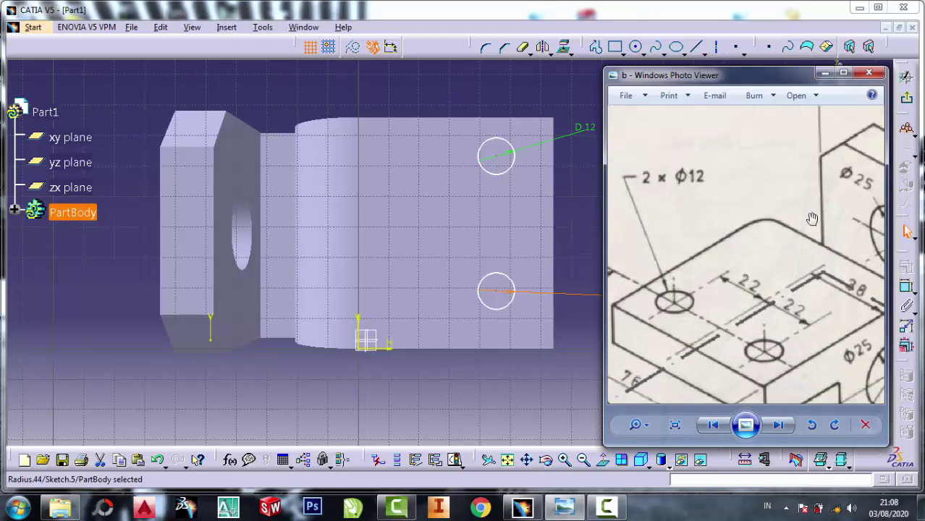
pyautogui.click(824, 73)
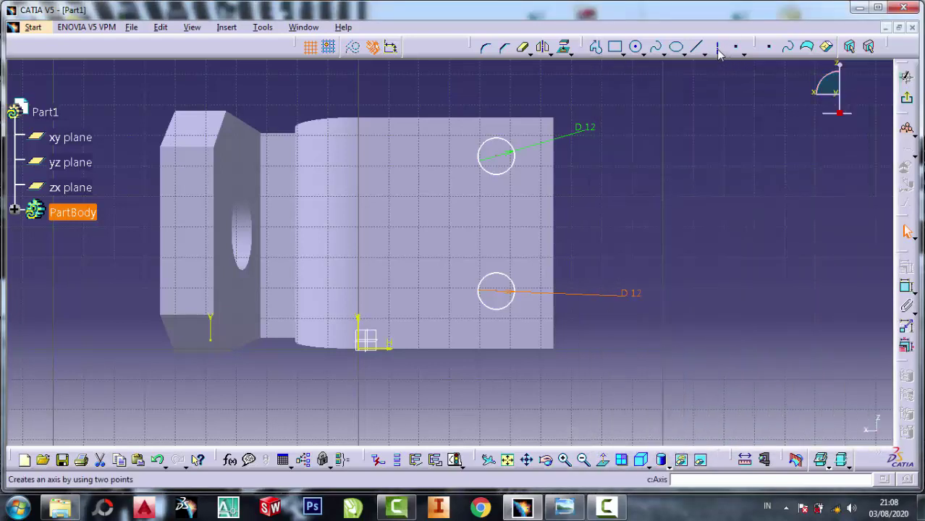
# Draw a vertical axis from the top circle's centre to the bottom circle's centre.
pyautogui.click(715, 48)
pyautogui.click(498, 150)
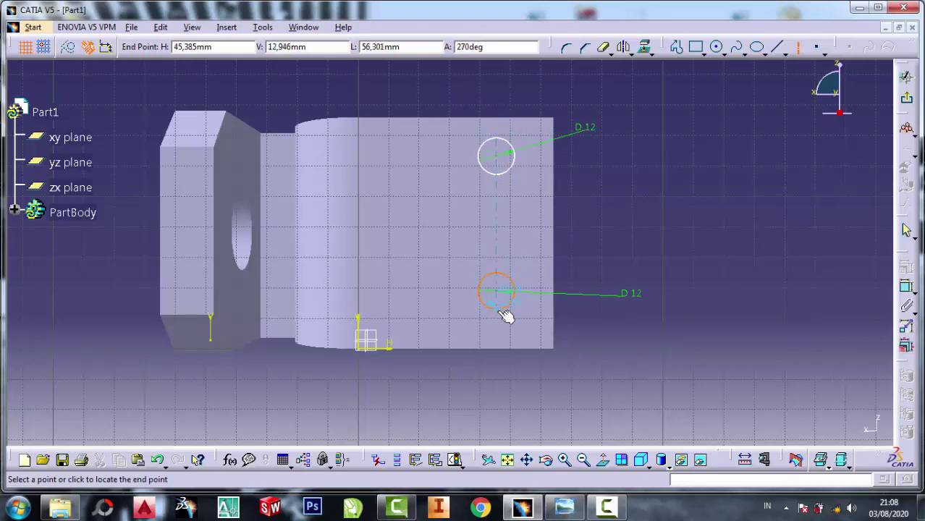
pyautogui.click(502, 311)
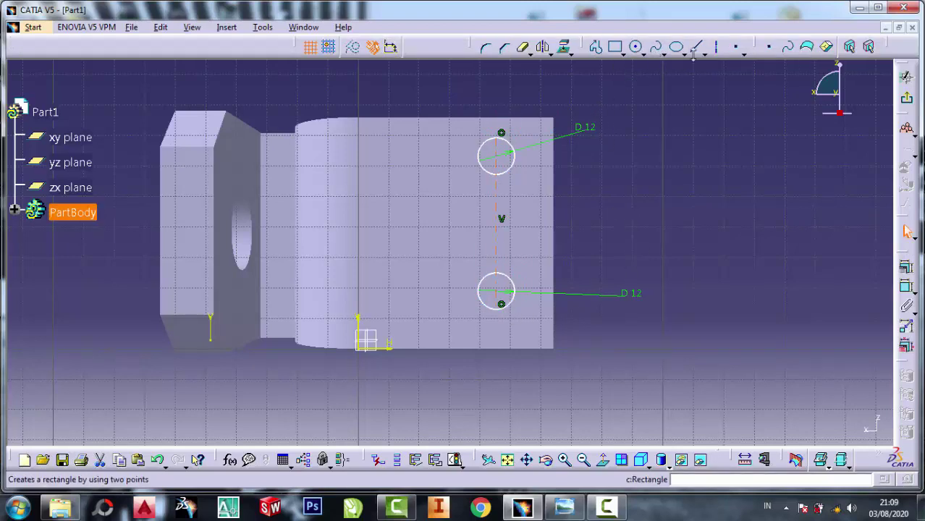
# Draw a horizontal line through the centre of each circle.
pyautogui.click(696, 48)
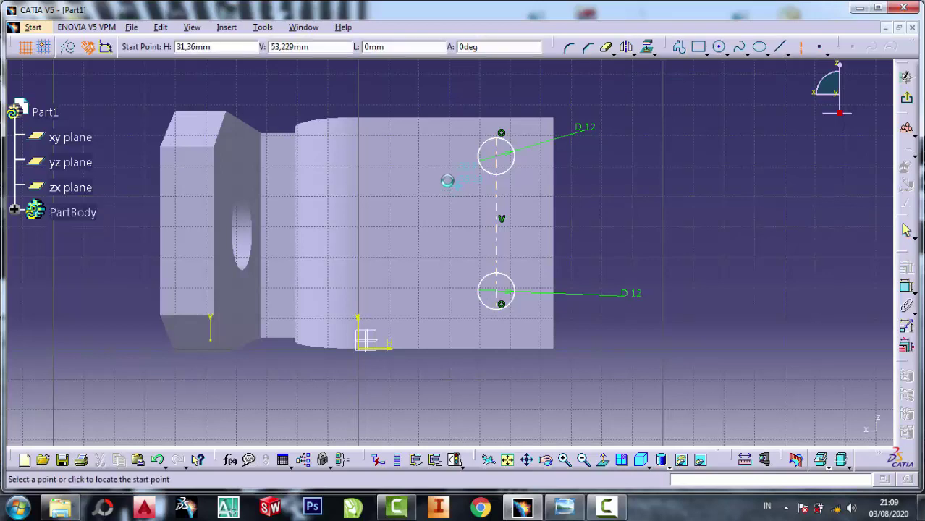
pyautogui.click(483, 152)
pyautogui.click(520, 152)
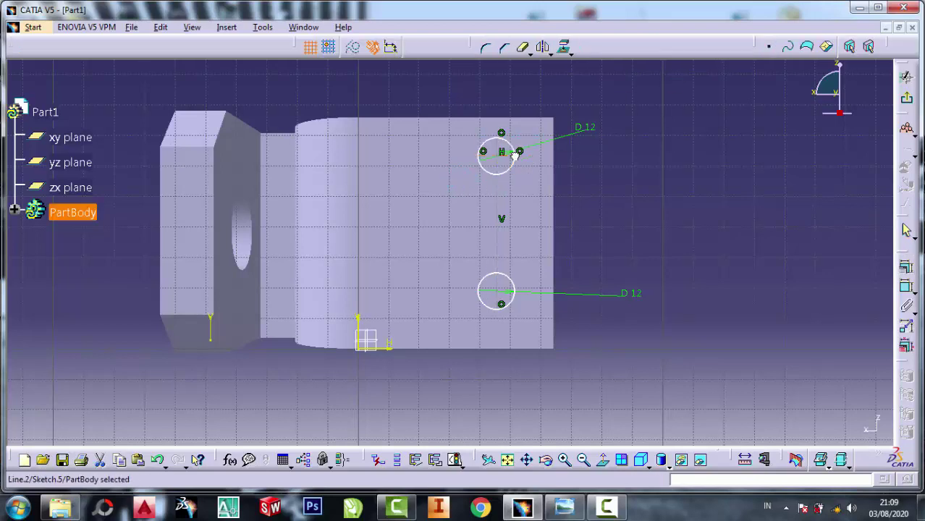
pyautogui.click(696, 47)
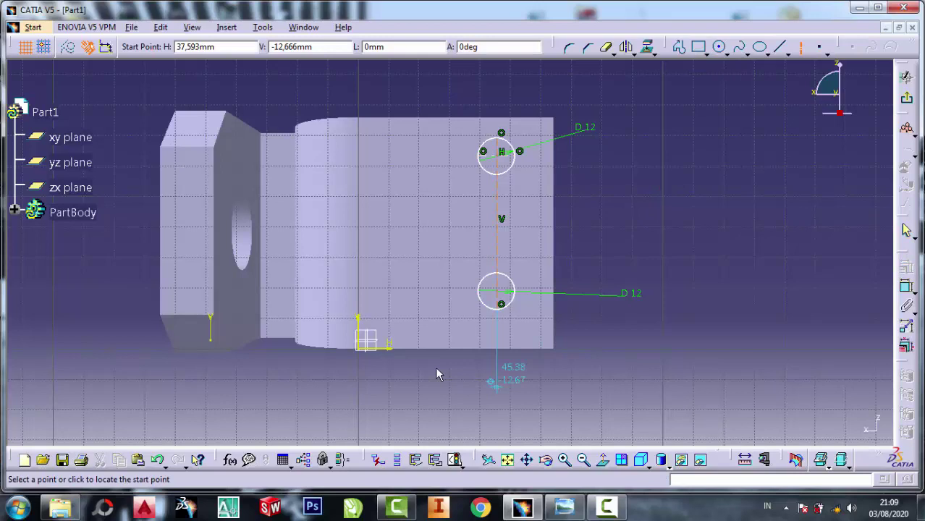
pyautogui.click(483, 287)
pyautogui.click(520, 287)
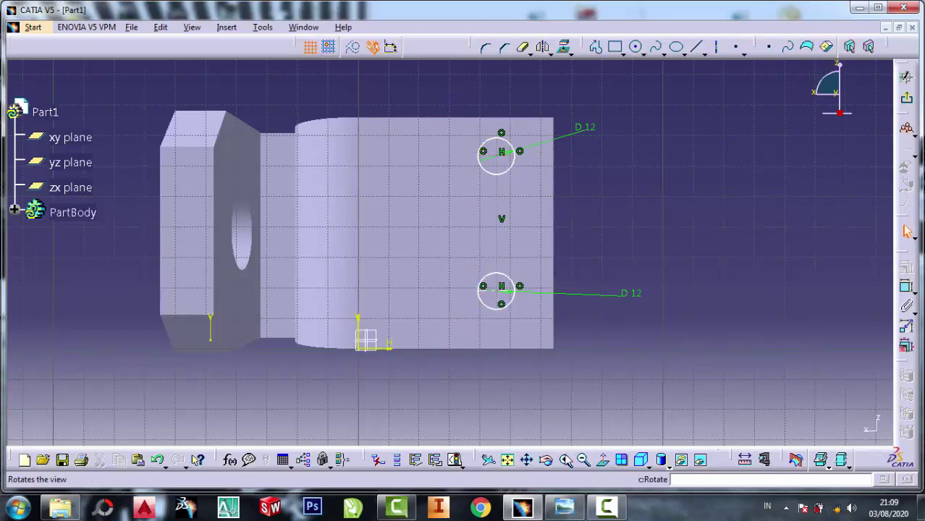
pyautogui.click(565, 460)
pyautogui.click(565, 460)
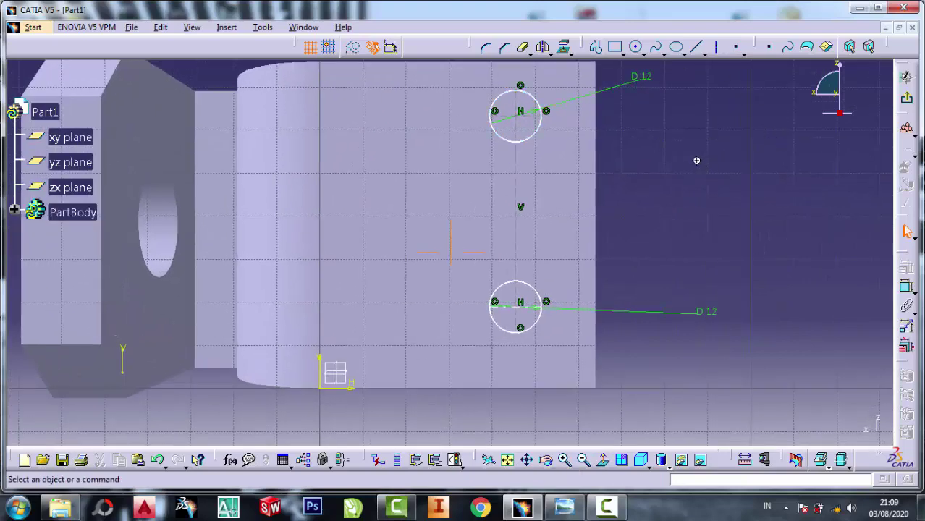
# Set the vertical axis 16 mm from the base's right edge, then pan to show both circles.
pyautogui.moveTo(696, 160); pyautogui.dragTo(664, 188, button='middle')
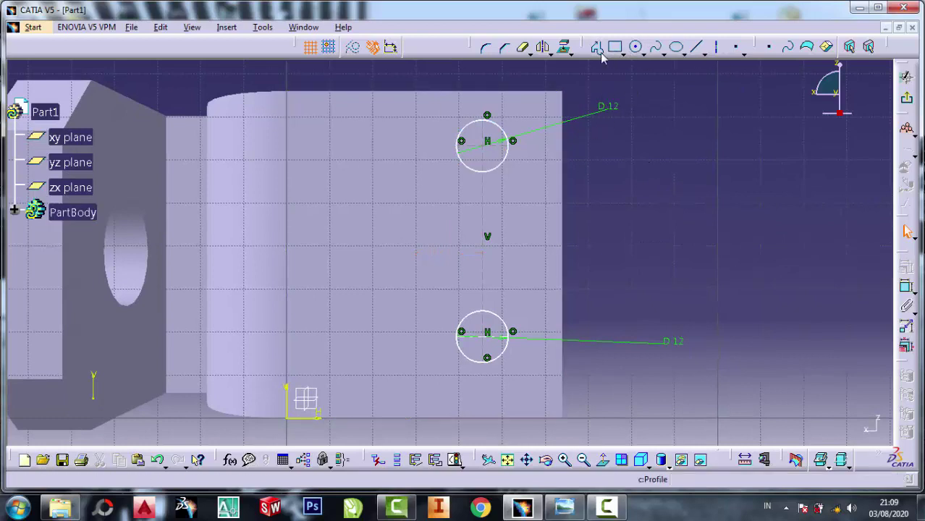
pyautogui.click(906, 287)
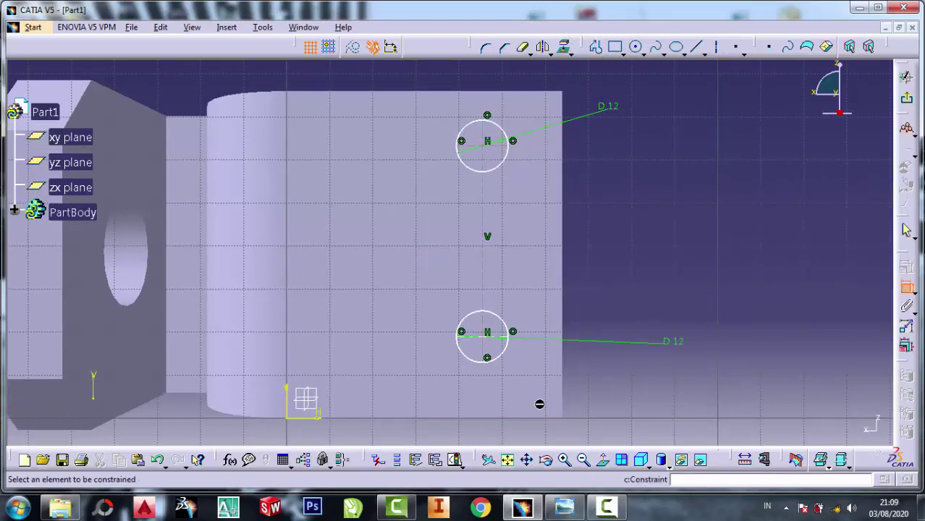
pyautogui.click(484, 351)
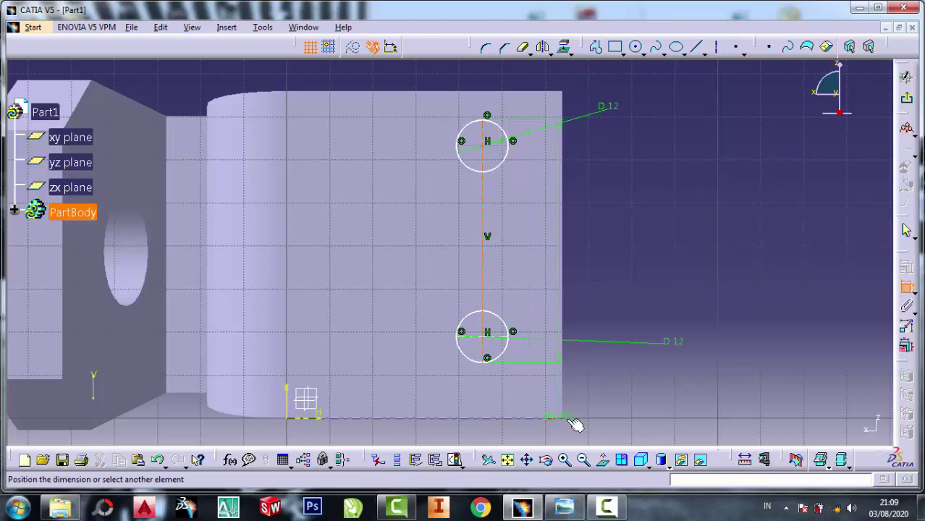
pyautogui.click(564, 420)
pyautogui.moveTo(564, 429); pyautogui.dragTo(559, 317, button='middle')
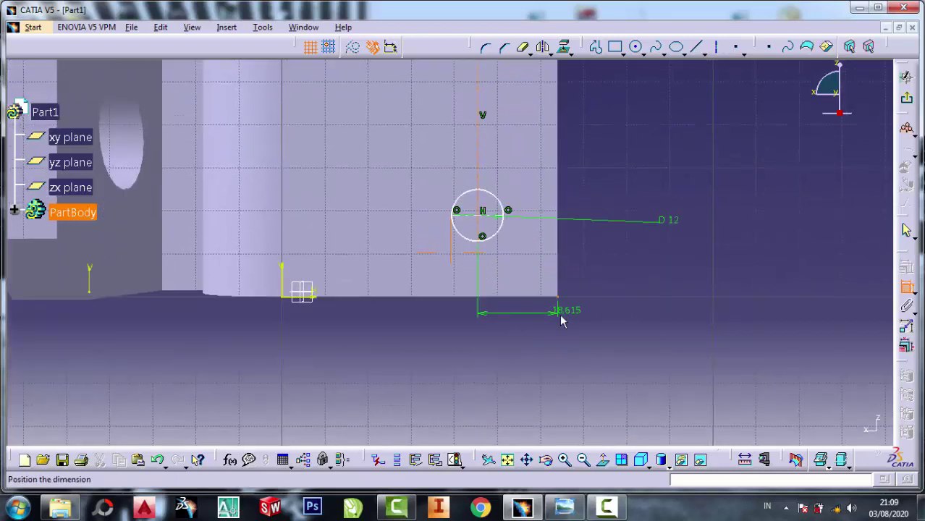
pyautogui.click(528, 344)
pyautogui.doubleClick(528, 340)
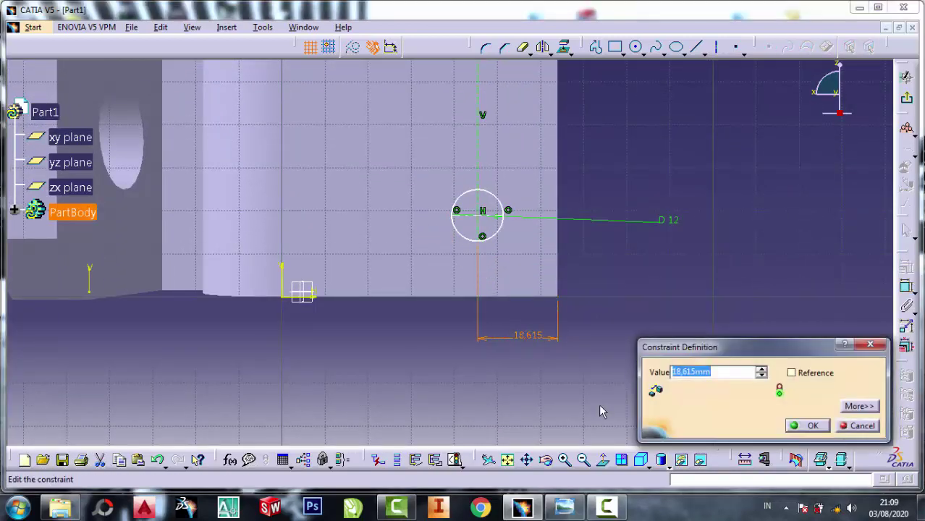
pyautogui.write('16')
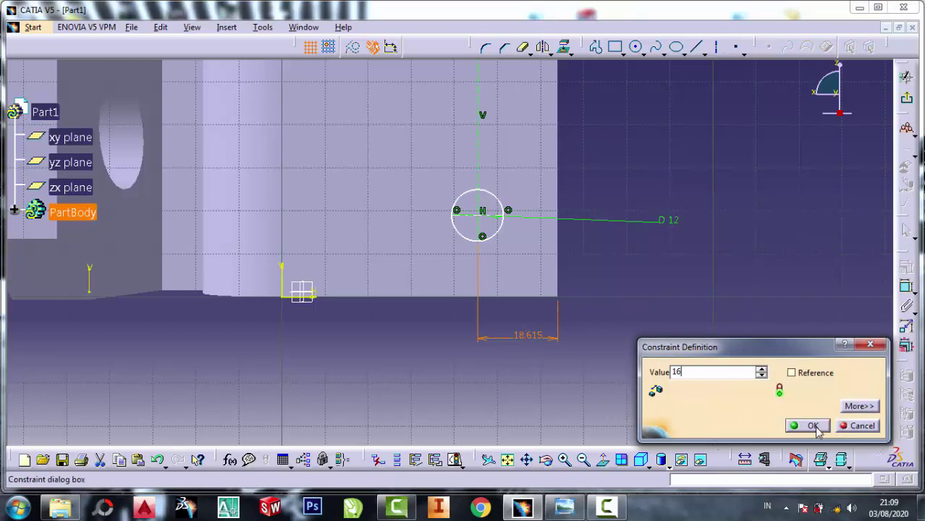
pyautogui.click(813, 425)
pyautogui.moveTo(680, 260); pyautogui.dragTo(670, 335, button='middle')
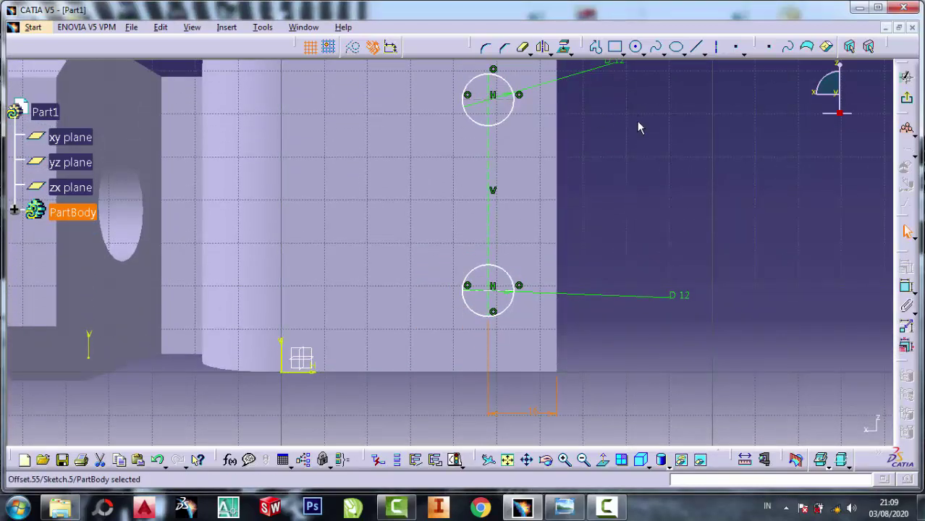
pyautogui.moveTo(637, 128); pyautogui.dragTo(622, 148, button='middle')
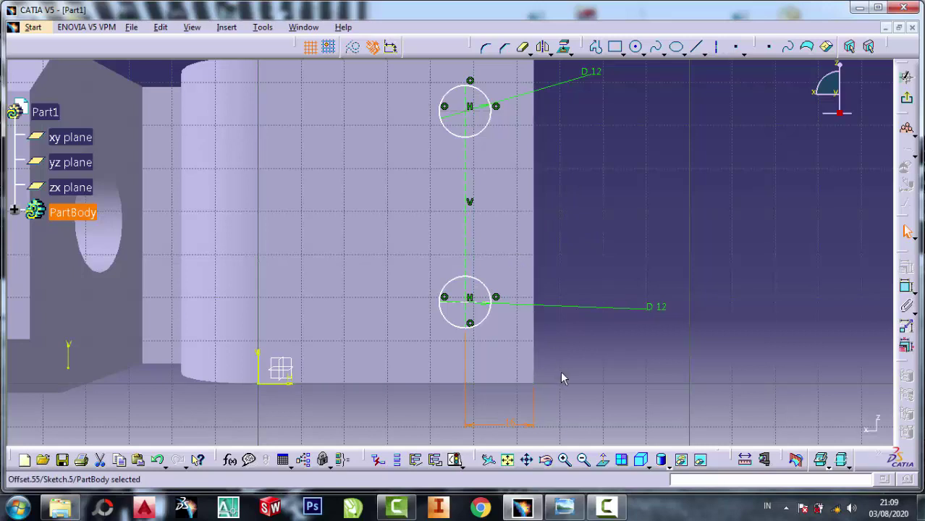
pyautogui.click(565, 507)
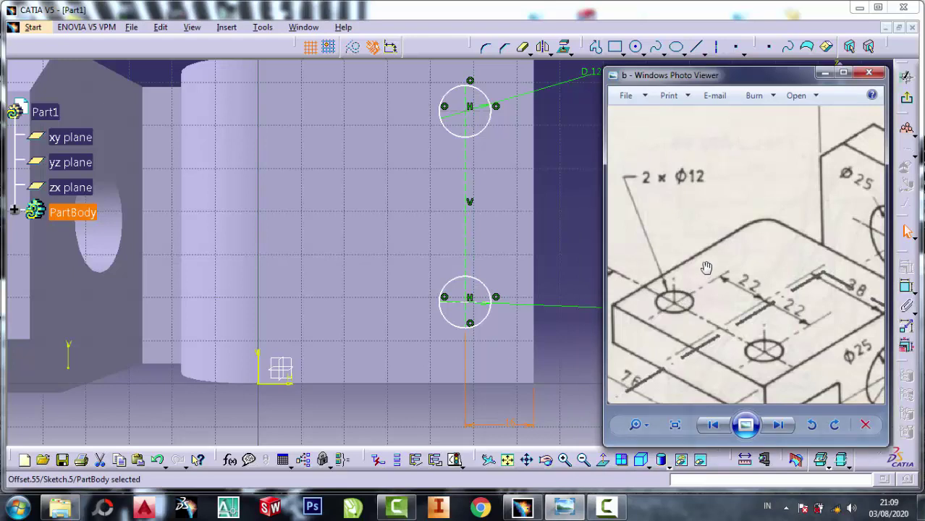
pyautogui.scroll(-1, 706, 267)
pyautogui.scroll(1, 755, 274)
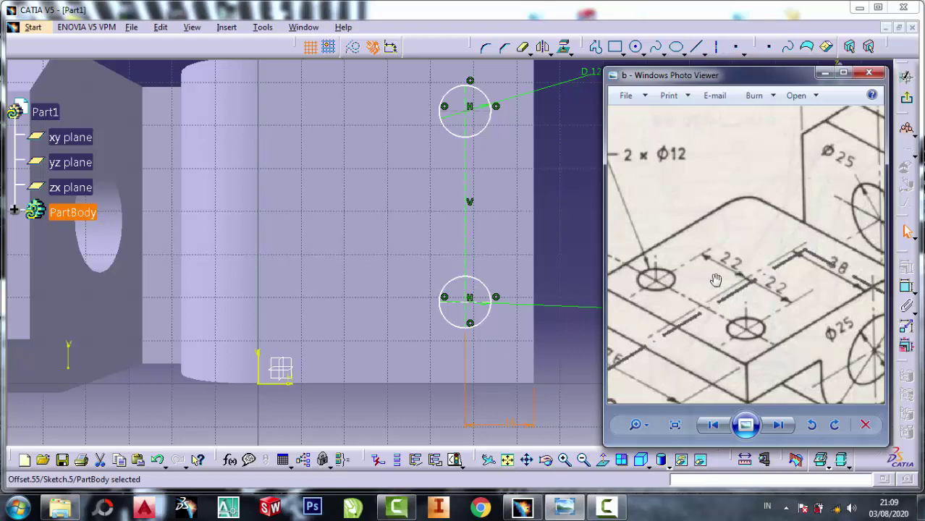
pyautogui.click(826, 75)
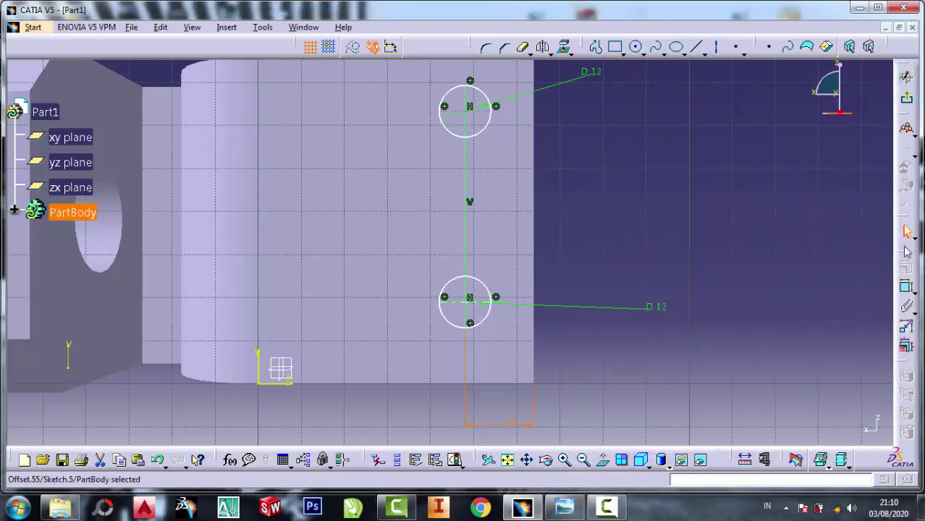
# Dimension the spacing between the two circles' reference lines to 44 mm.
pyautogui.click(906, 286)
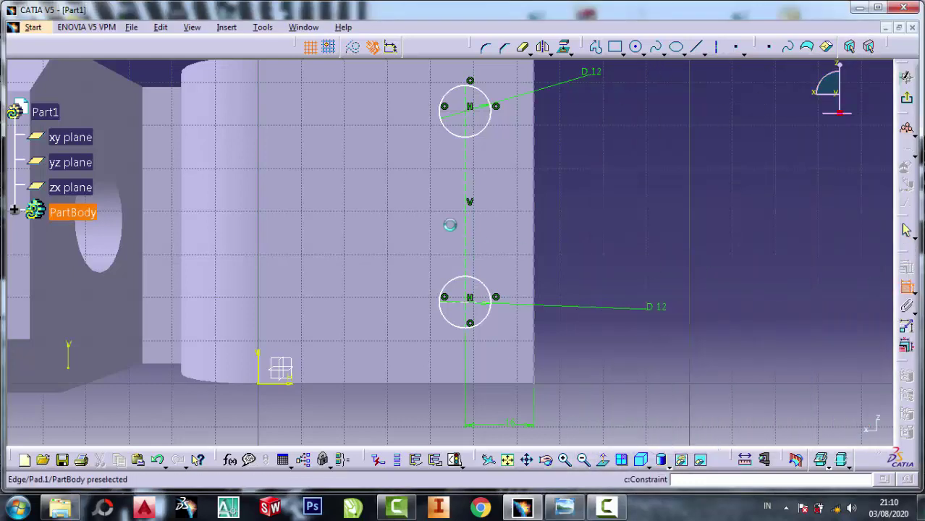
pyautogui.click(450, 113)
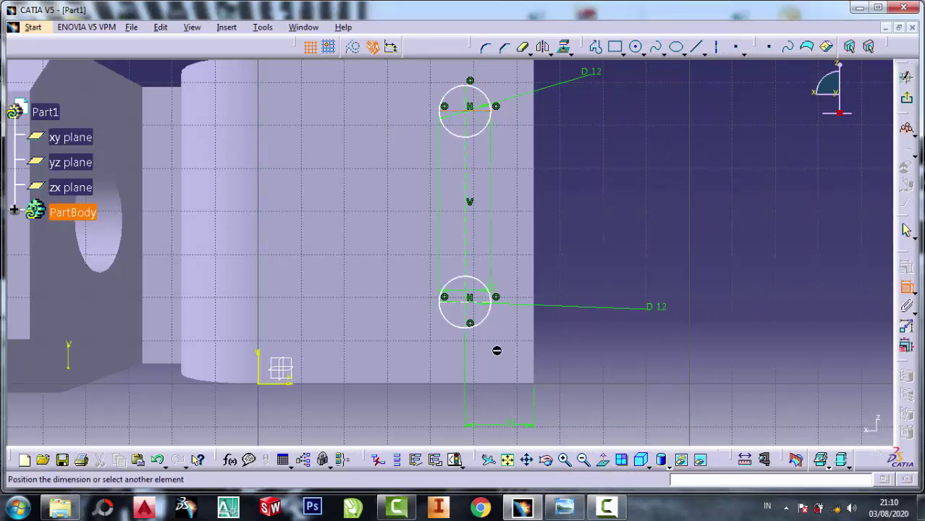
pyautogui.click(460, 302)
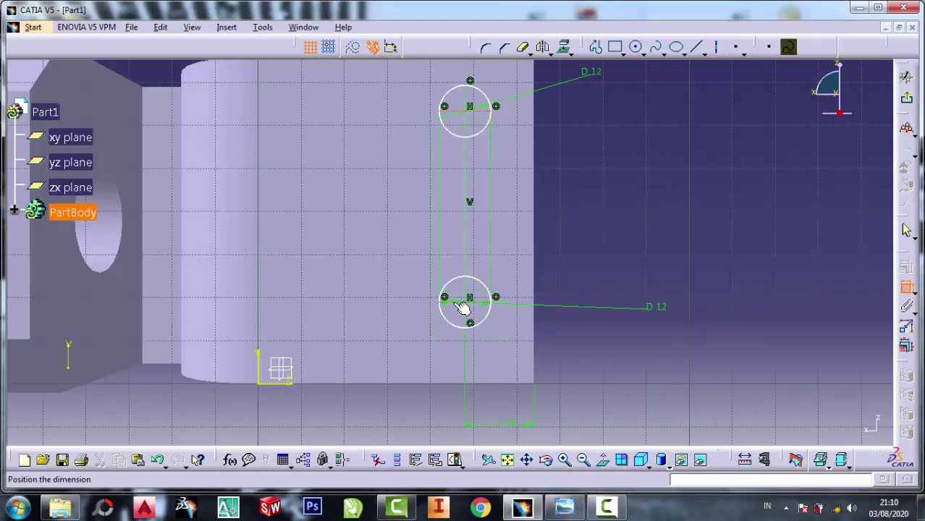
pyautogui.click(681, 234)
pyautogui.doubleClick(683, 236)
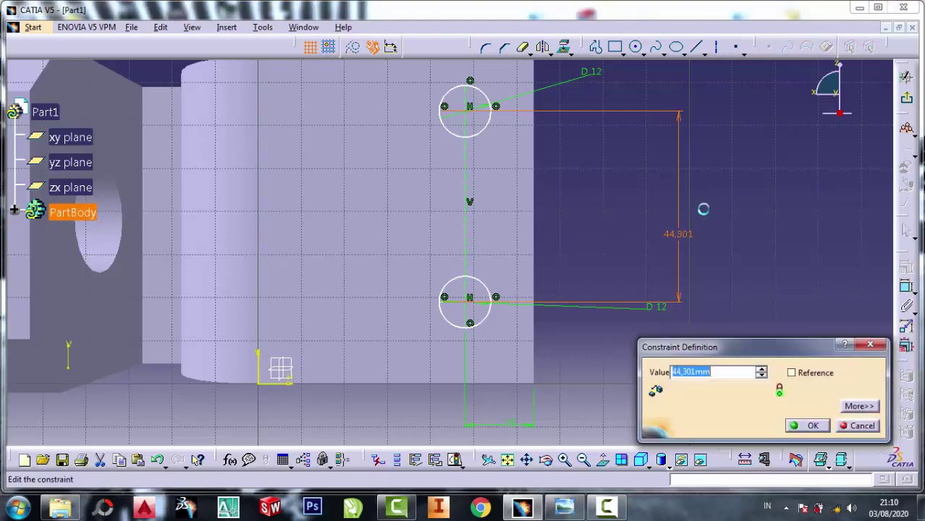
pyautogui.write('44')
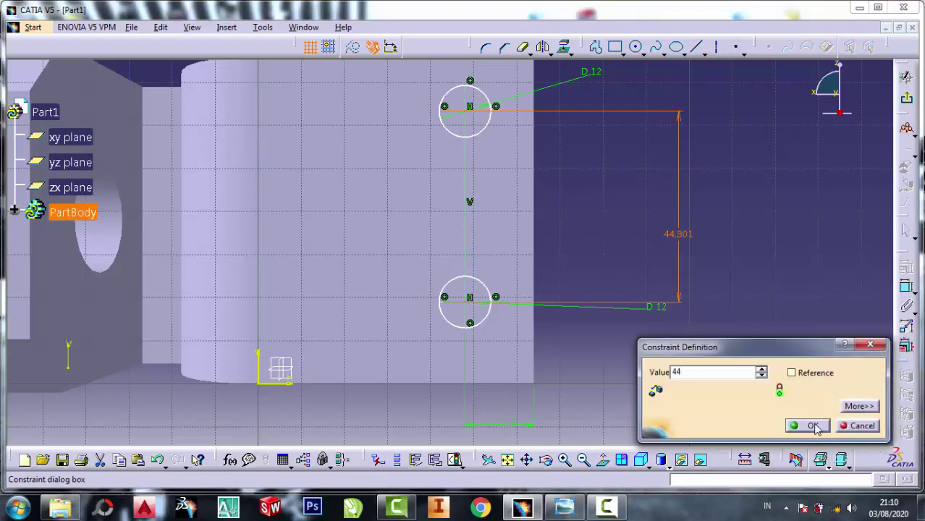
pyautogui.click(811, 425)
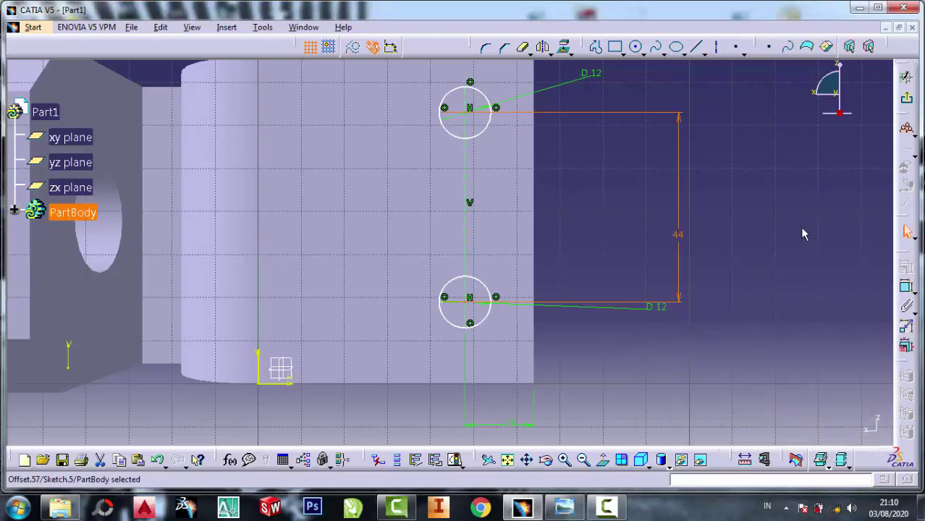
# Exit the sketch and pocket the two-circle sketch through the base.
pyautogui.click(906, 98)
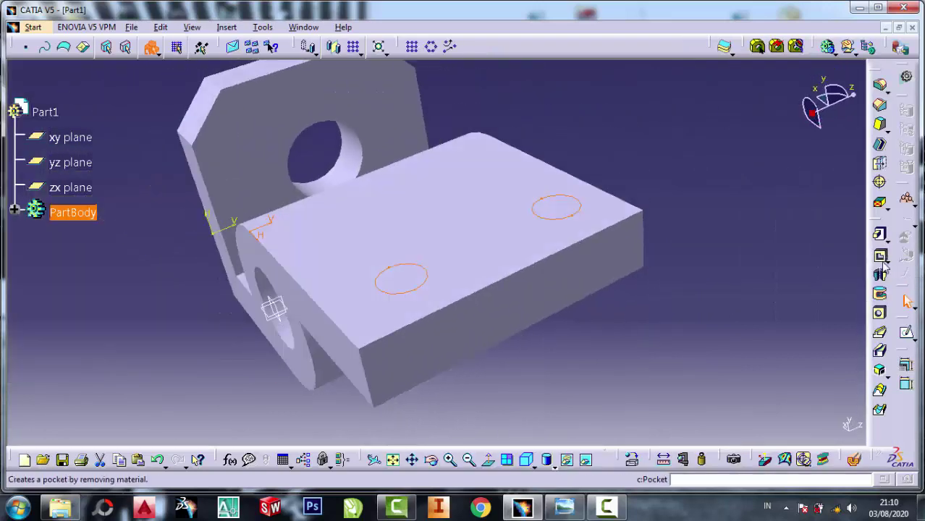
pyautogui.click(879, 254)
pyautogui.click(727, 424)
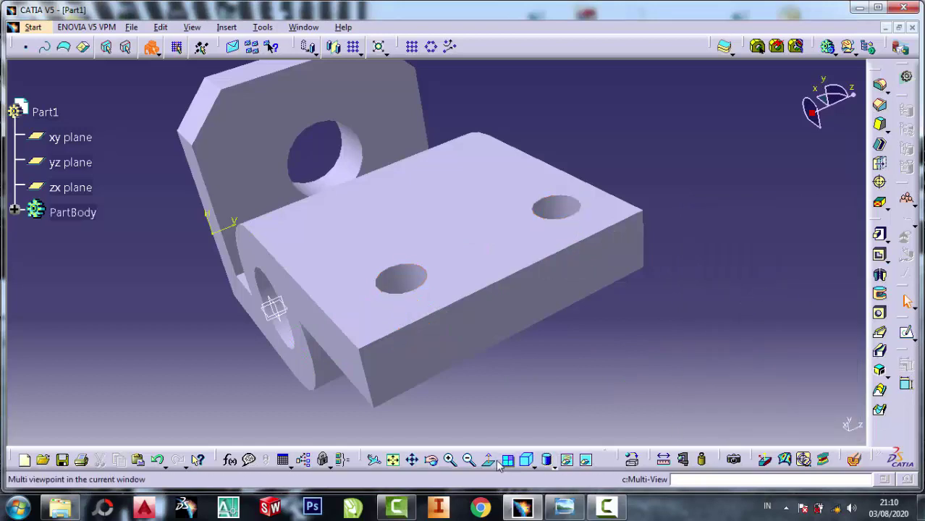
# Zoom and rotate the model to inspect both base holes, then bring up the reference drawing.
pyautogui.click(468, 460)
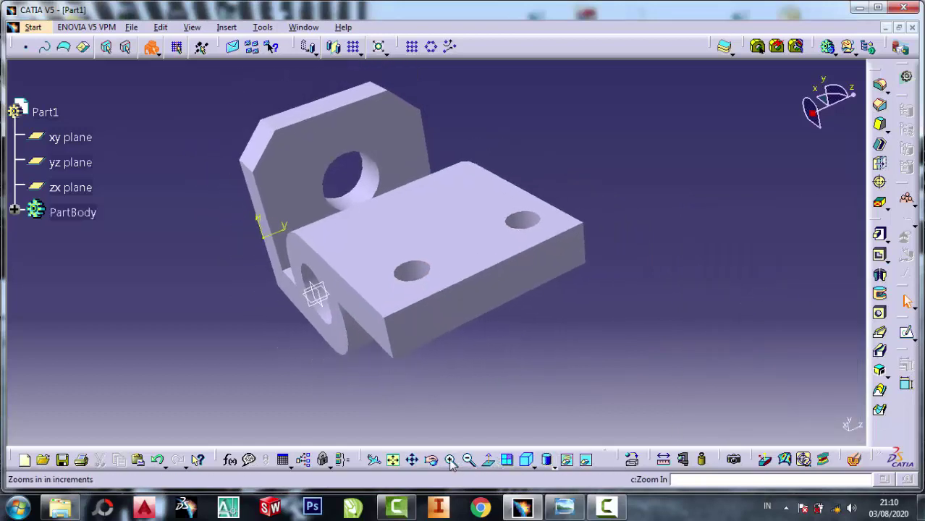
pyautogui.click(448, 460)
pyautogui.click(430, 460)
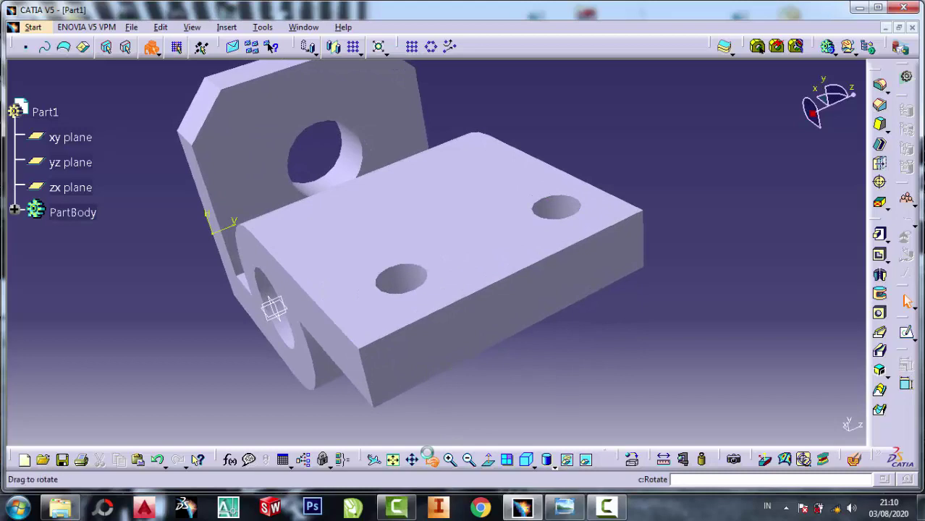
pyautogui.moveTo(320, 310)
pyautogui.mouseDown()
pyautogui.moveTo(368, 303)
pyautogui.moveTo(393, 324)
pyautogui.mouseUp()
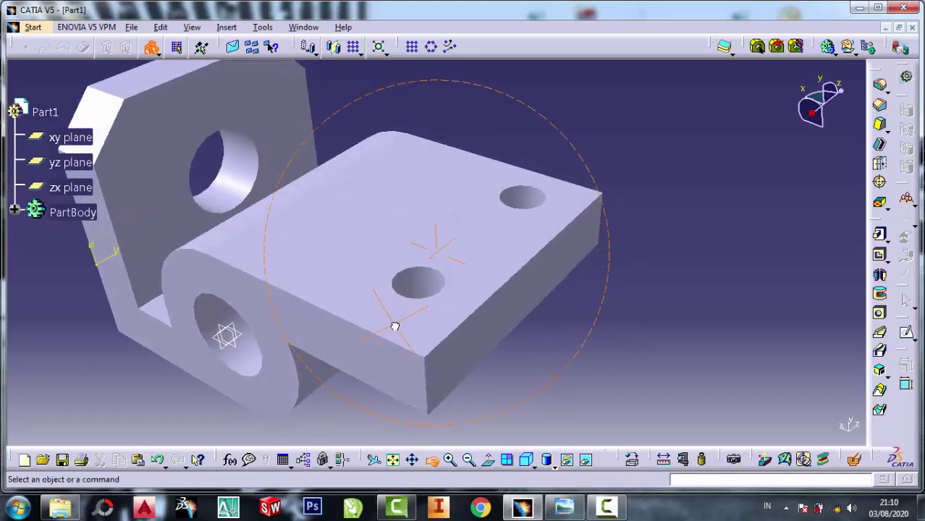
pyautogui.moveTo(346, 213)
pyautogui.mouseDown(button='middle')
pyautogui.moveTo(435, 254)
pyautogui.moveTo(525, 229)
pyautogui.mouseUp(button='middle')
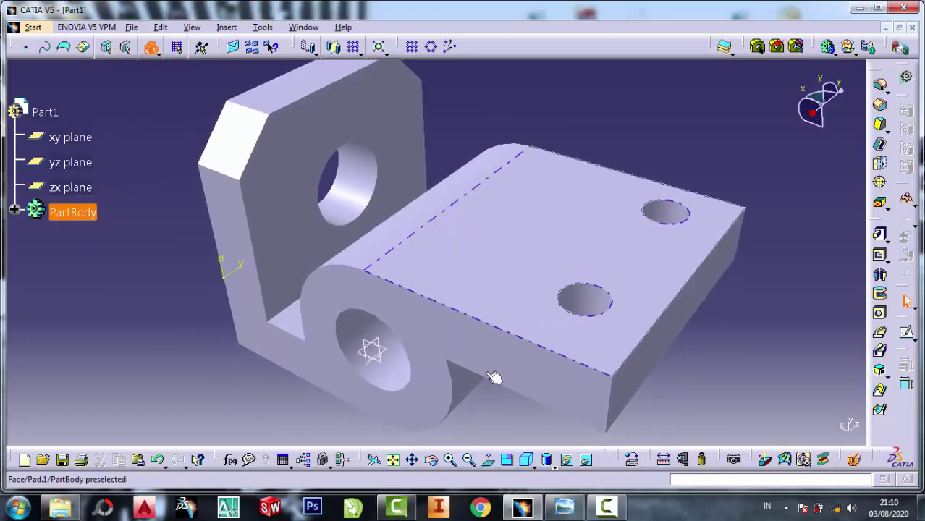
pyautogui.click(432, 460)
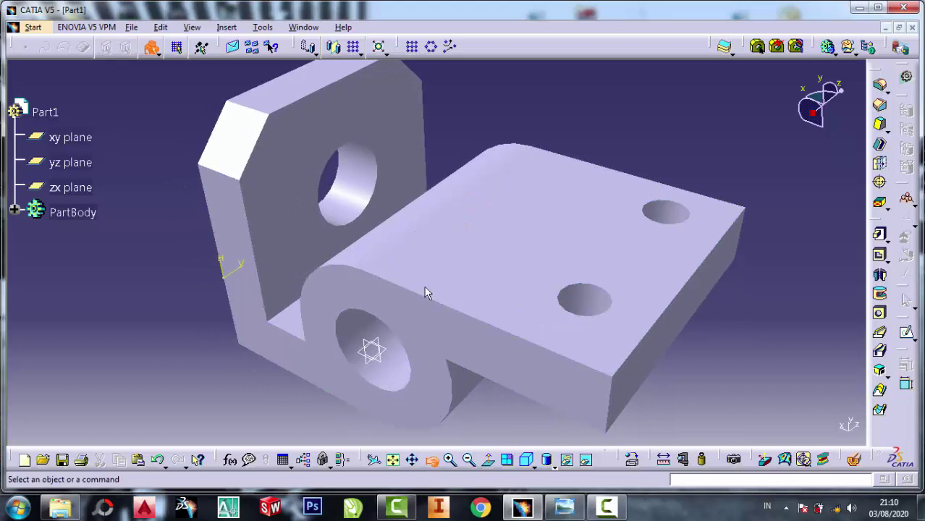
pyautogui.moveTo(427, 289); pyautogui.dragTo(481, 324)
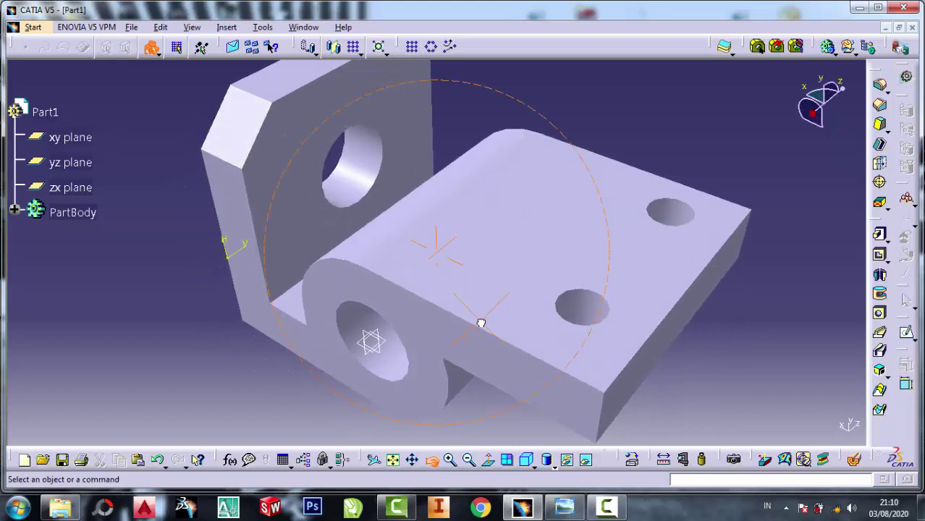
pyautogui.click(467, 469)
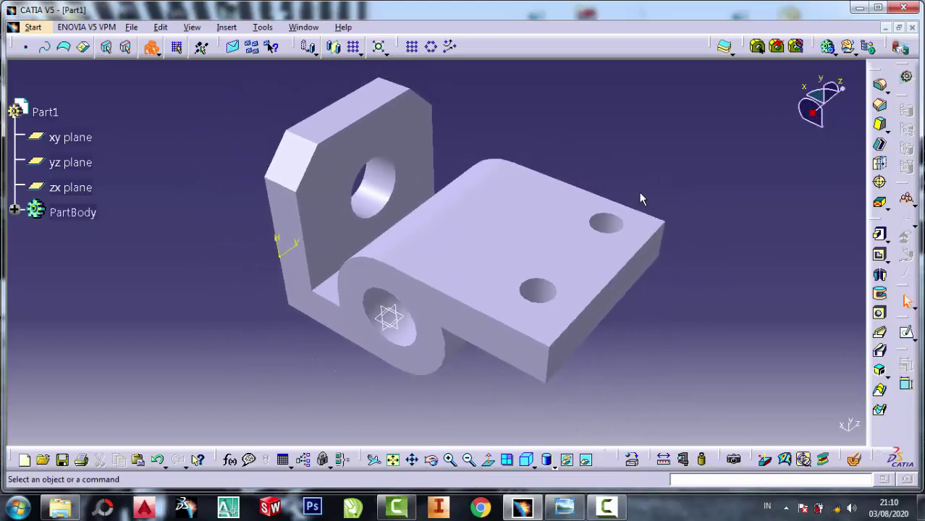
pyautogui.click(561, 511)
# Zoom the reference drawing out to fit and move its window further right.
pyautogui.scroll(-3, 673, 260)
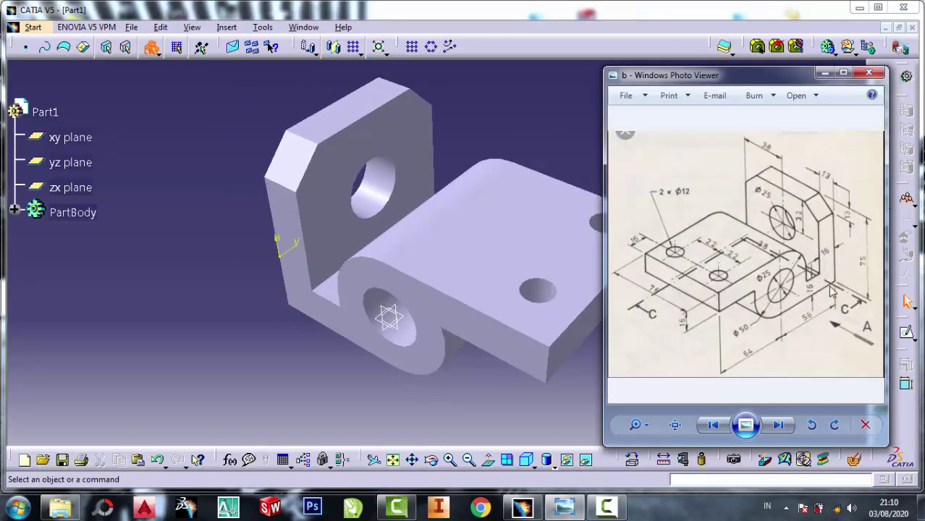
pyautogui.moveTo(741, 82)
pyautogui.mouseDown()
pyautogui.moveTo(784, 48)
pyautogui.moveTo(130, 54)
pyautogui.moveTo(792, 64)
pyautogui.mouseUp()
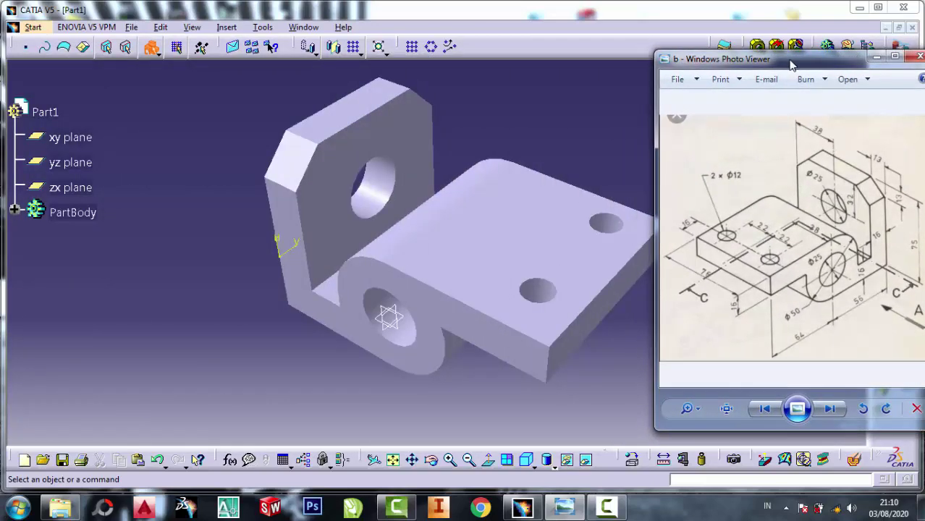